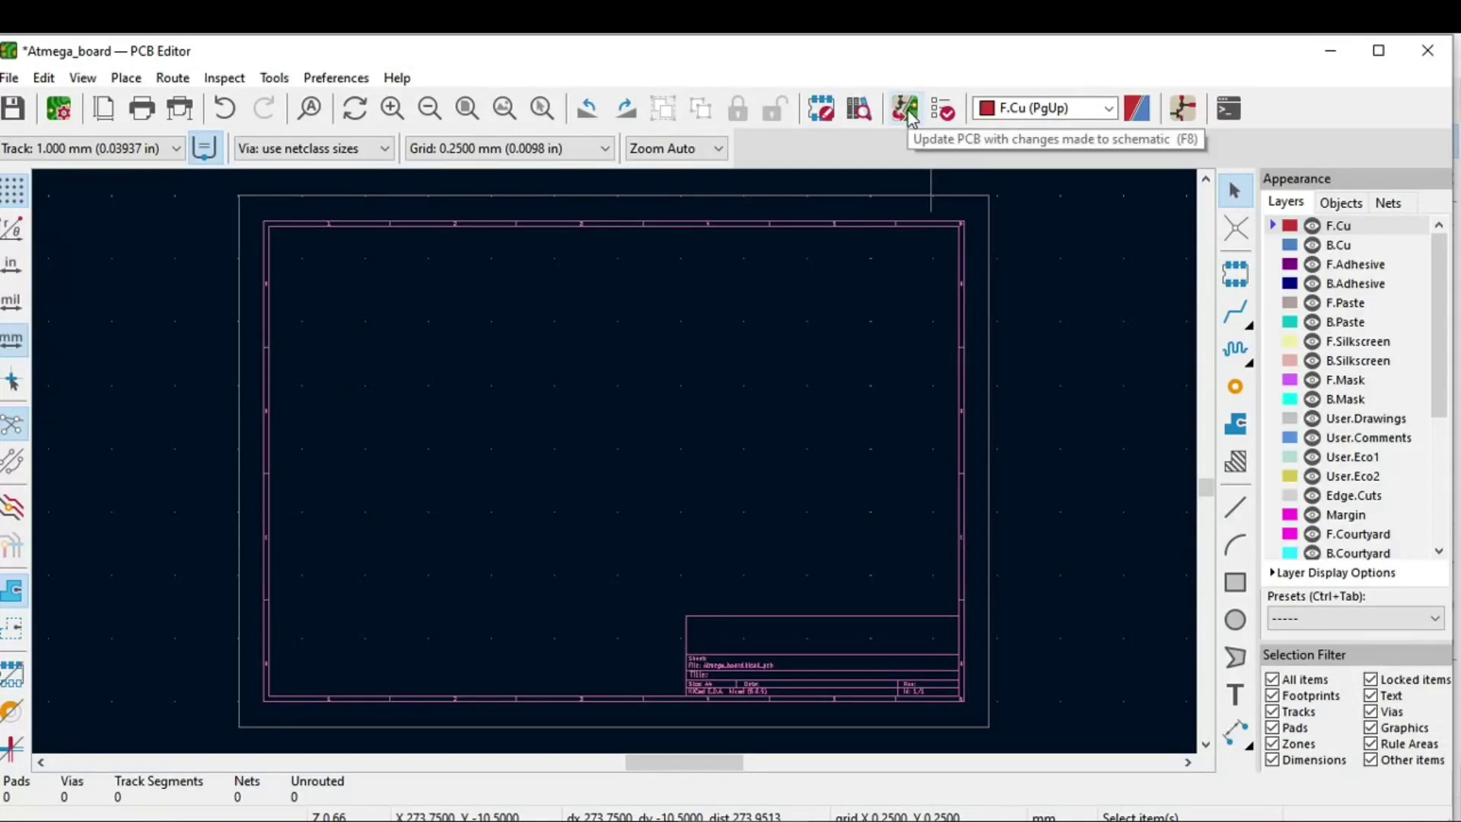
Update the PCB with the schematic changes, reviewing the listed footprint additions before applying and the change log before closing
click(906, 111)
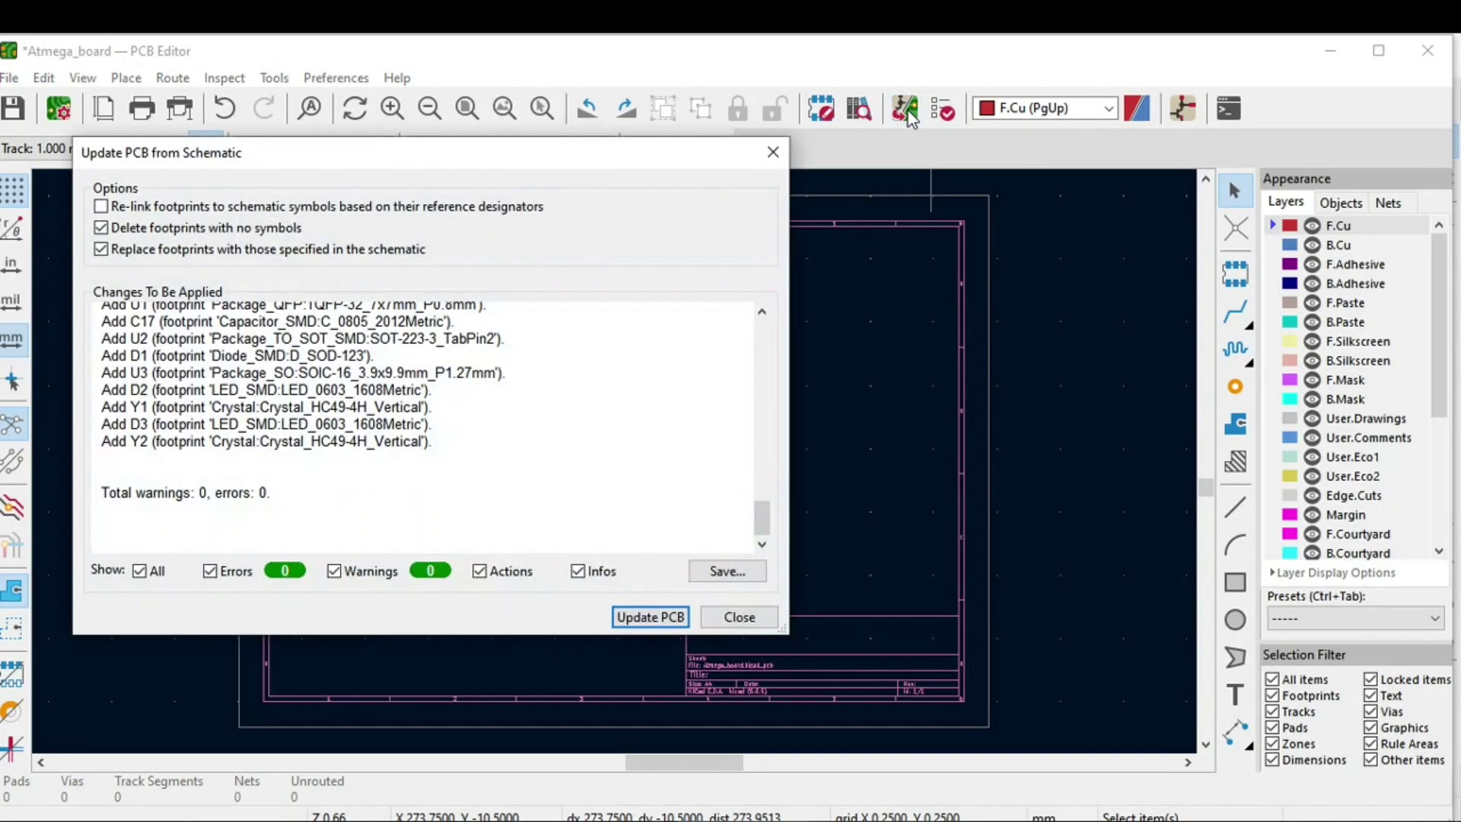
scroll(361, 442, up, 5)
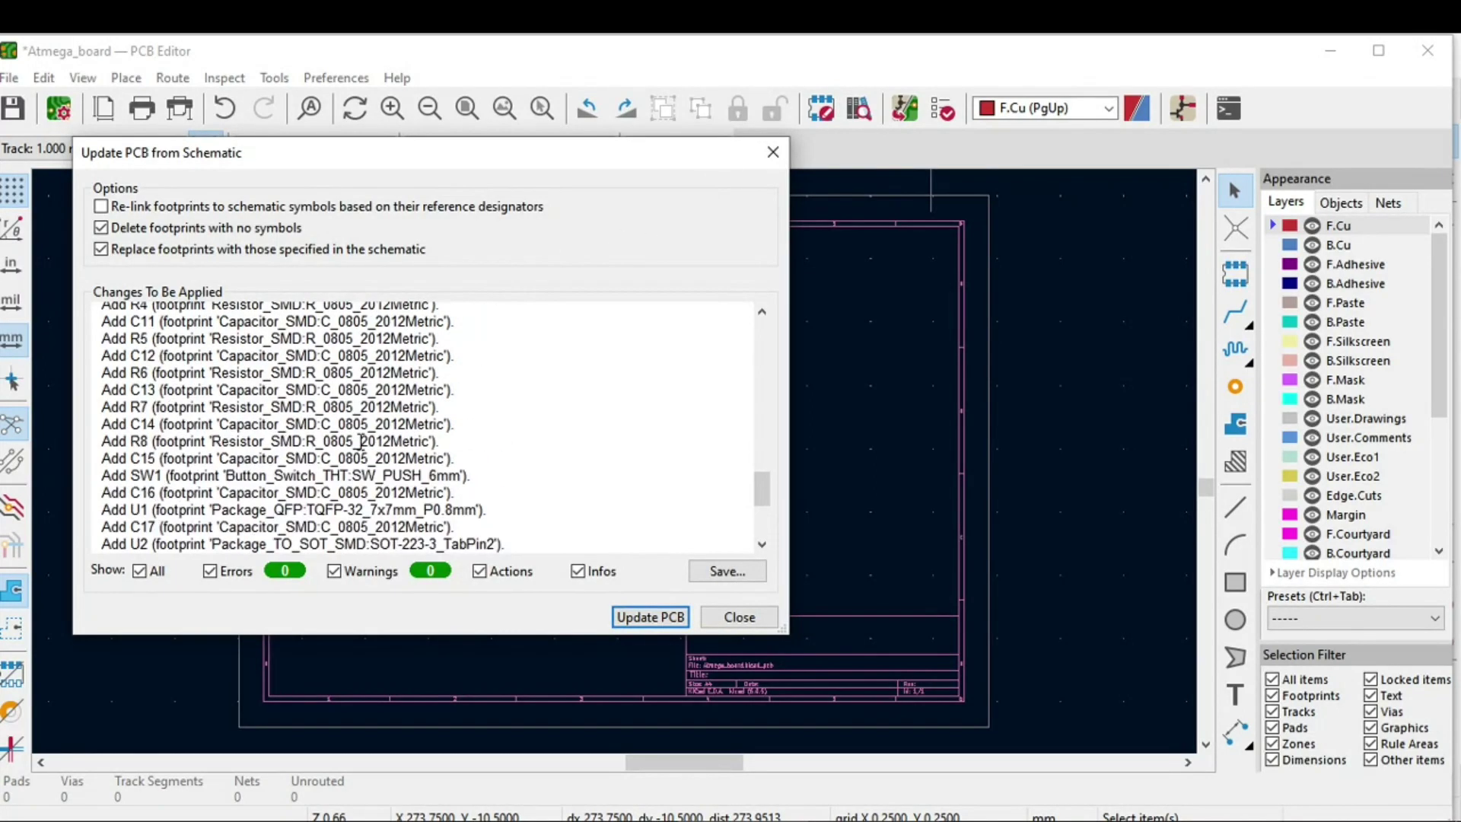
scroll(361, 441, up, 3)
scroll(360, 442, down, 8)
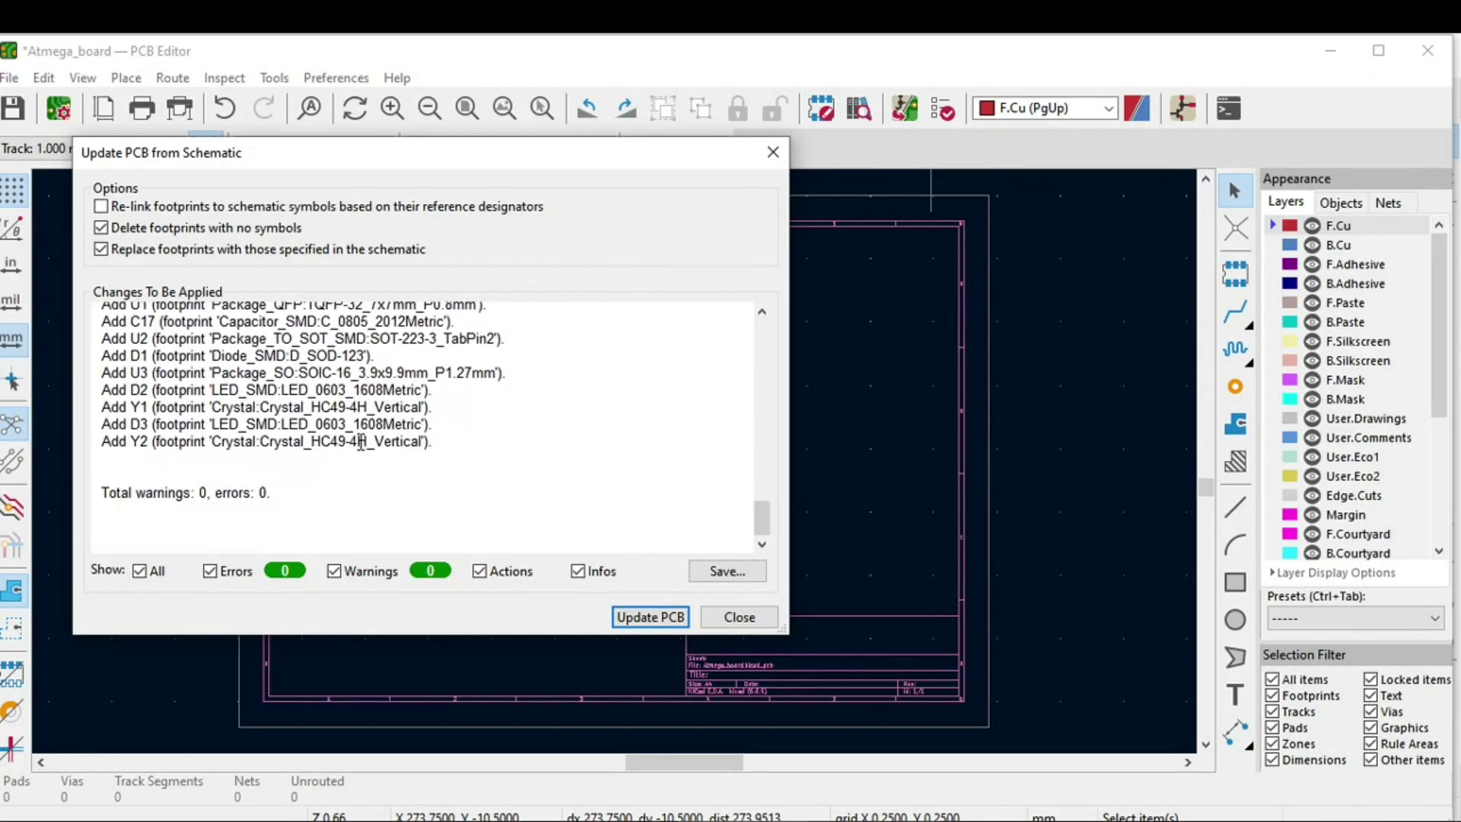
click(656, 619)
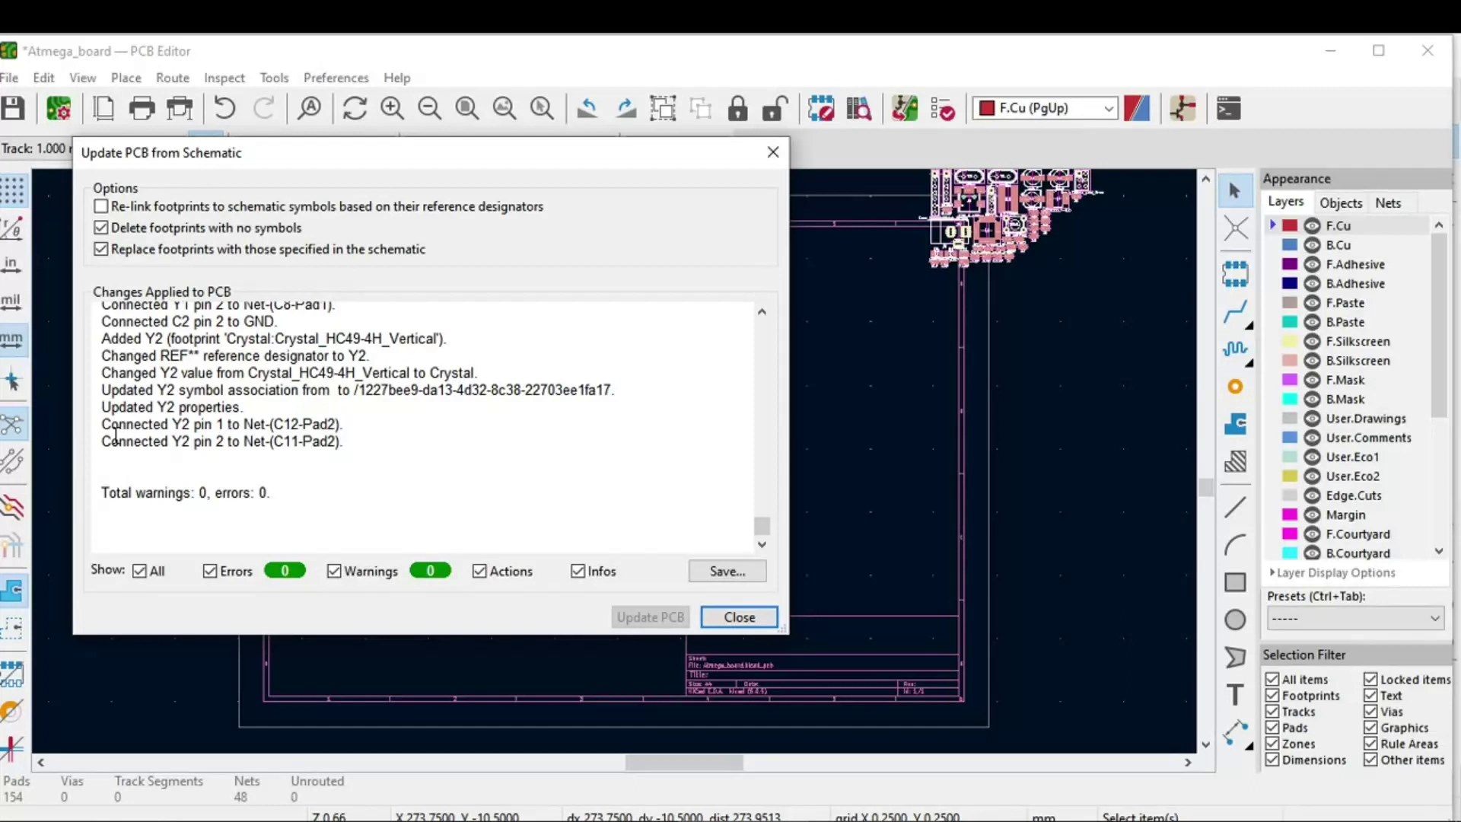
scroll(193, 418, up, 3)
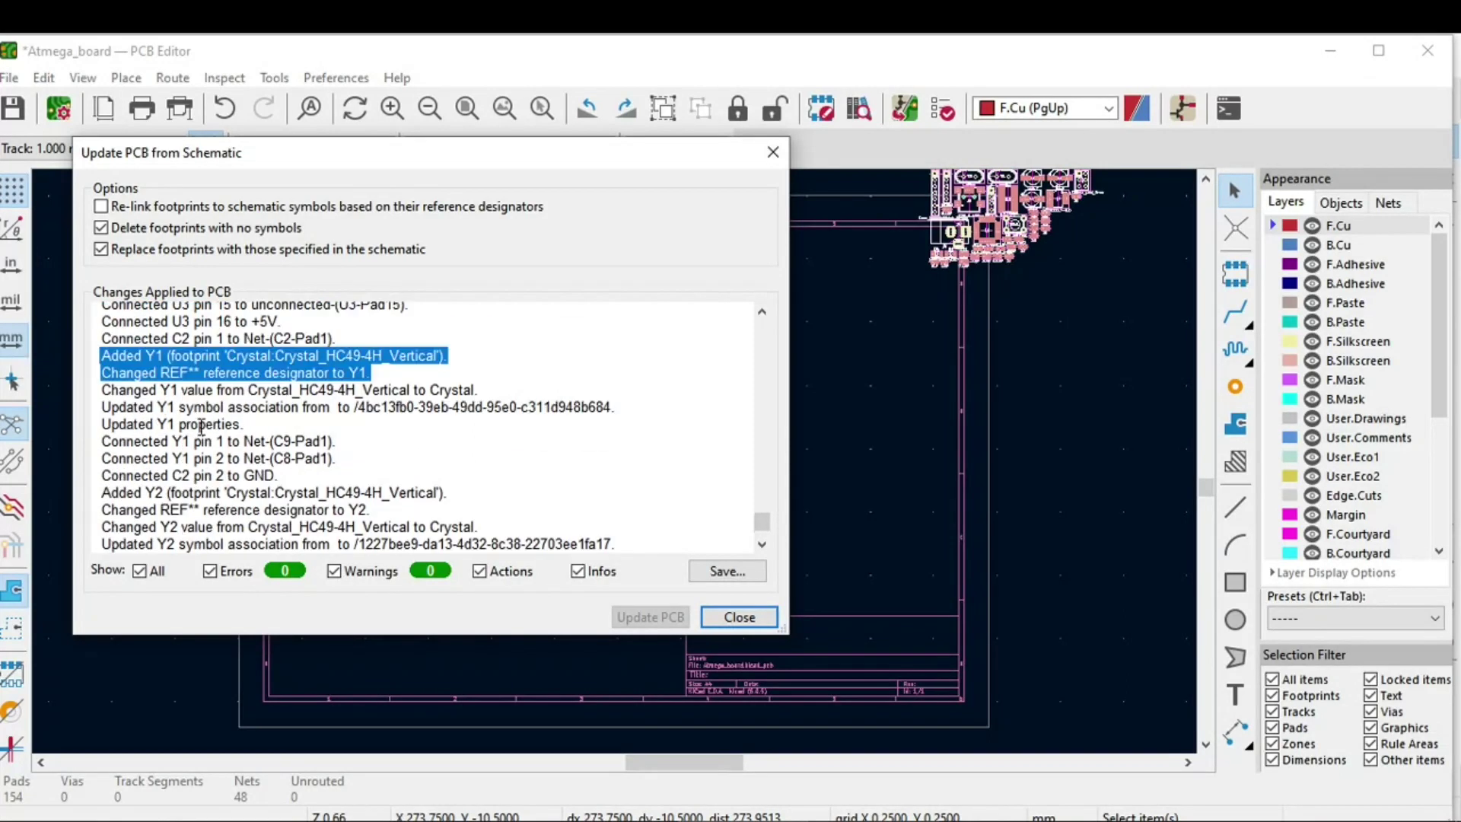
scroll(240, 401, up, 5)
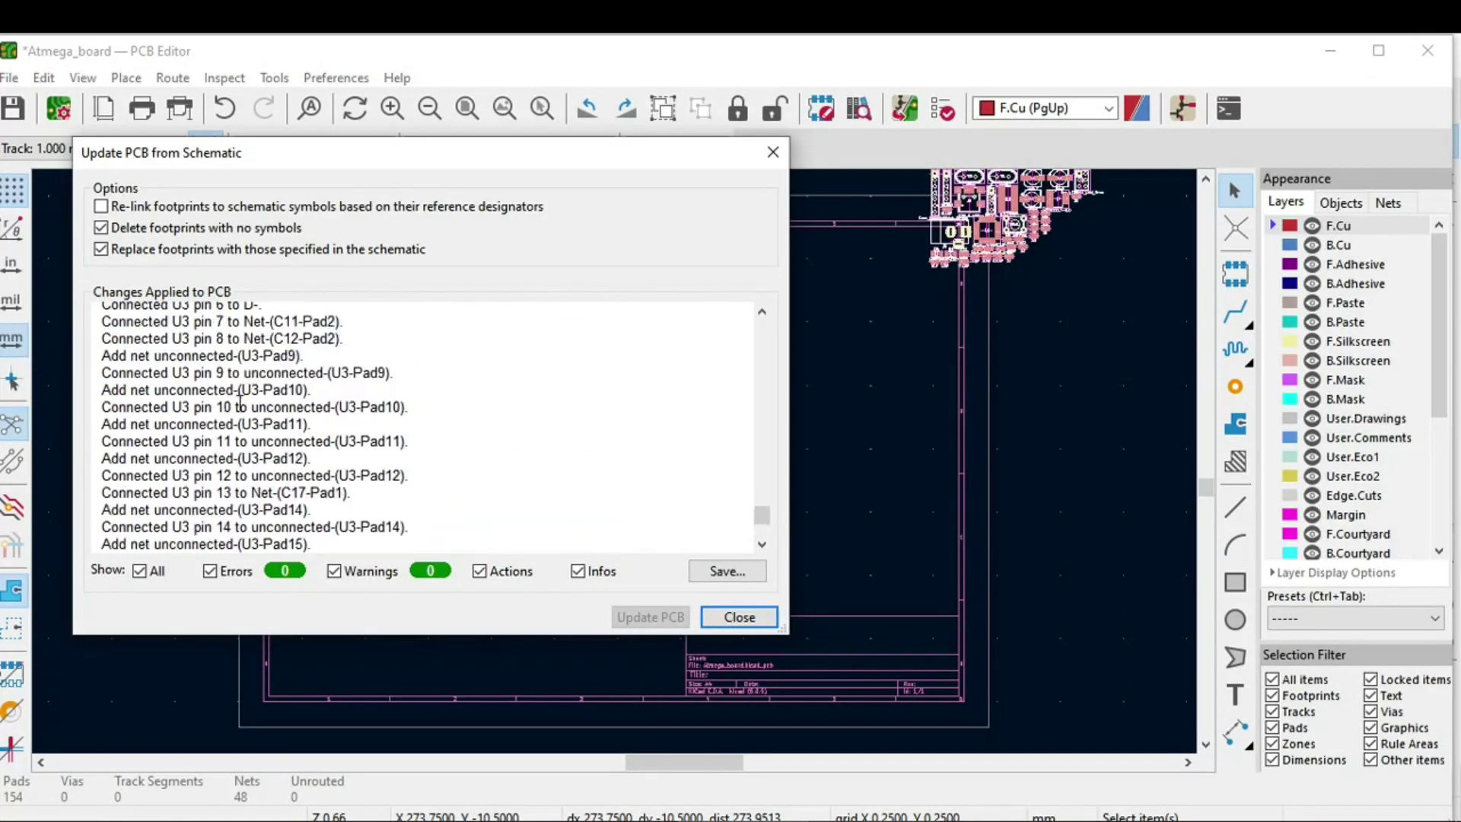
scroll(375, 495, up, 4)
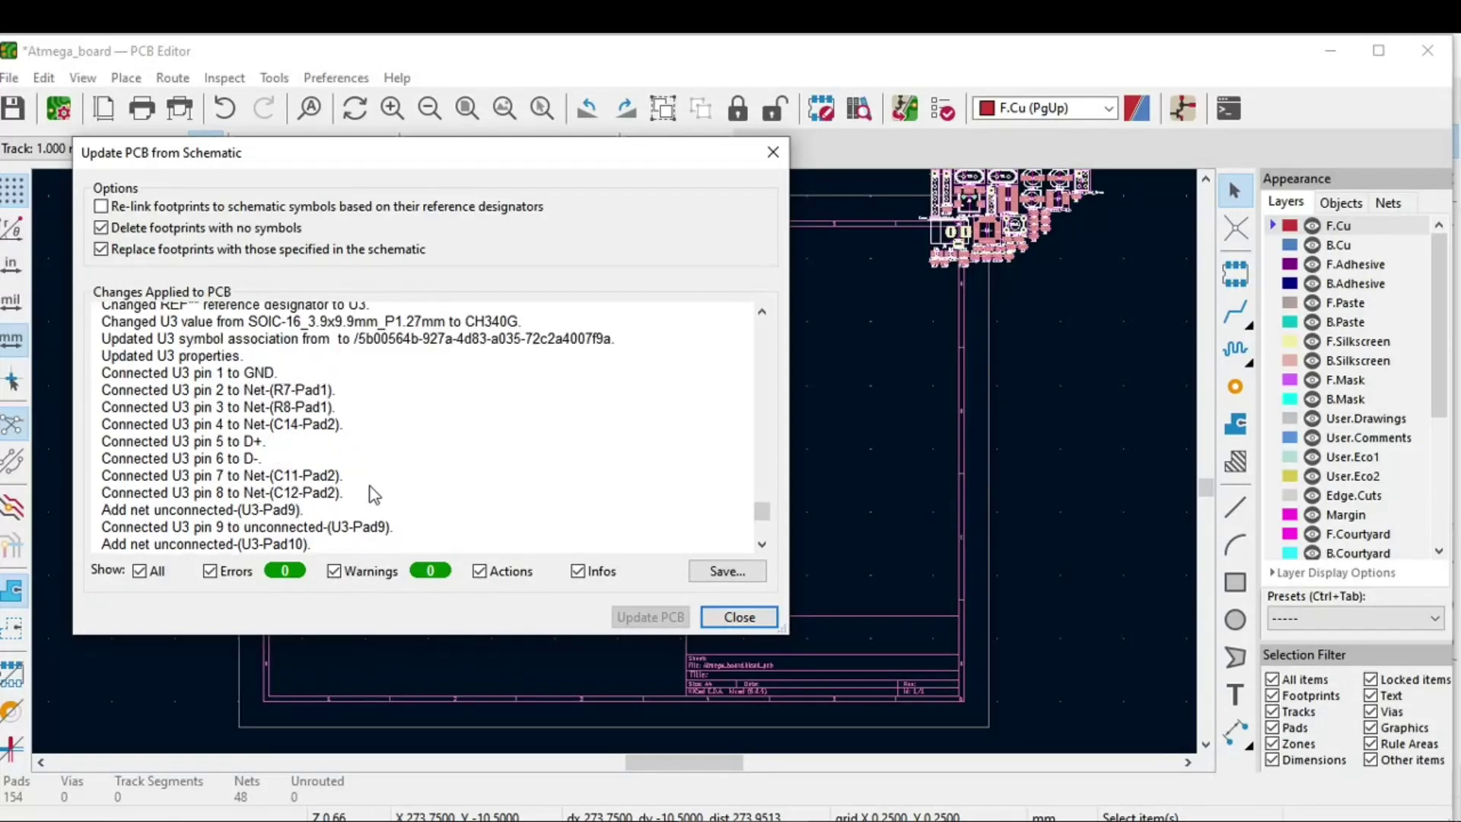
scroll(228, 427, up, 5)
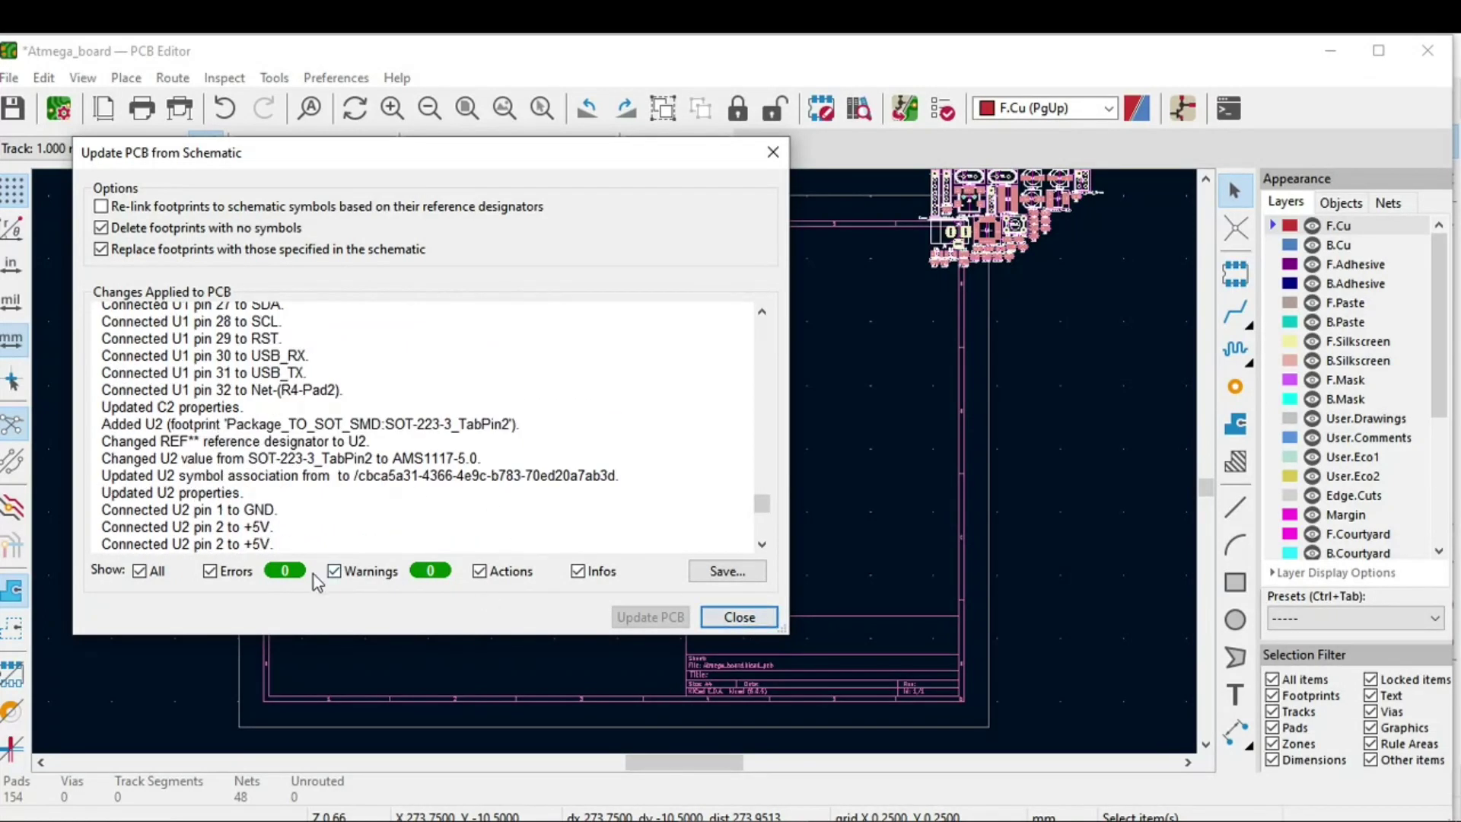
click(727, 620)
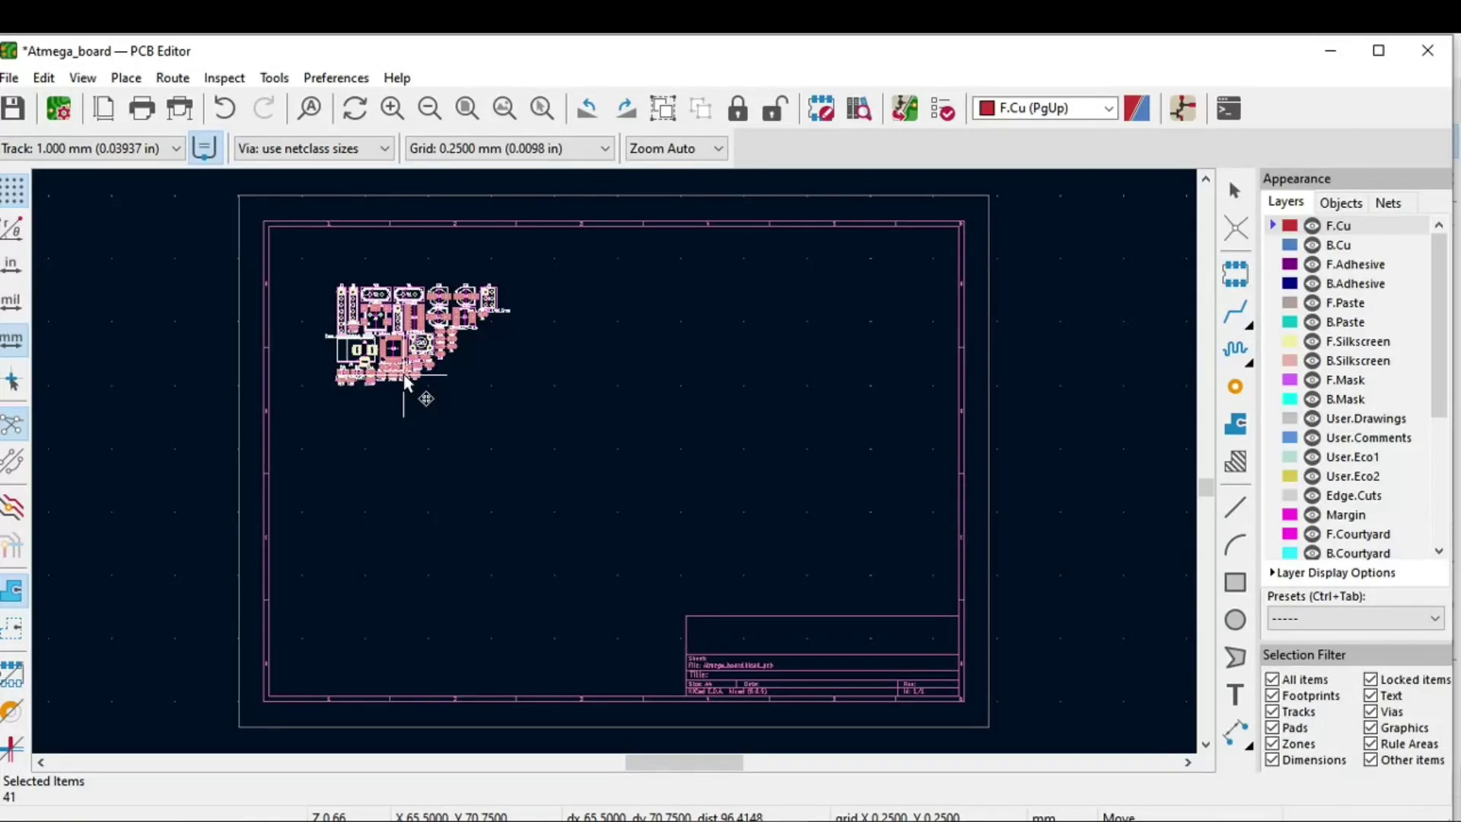
Place the group of imported footprints in the upper-left area of the drawing sheet and clear the selection
click(406, 378)
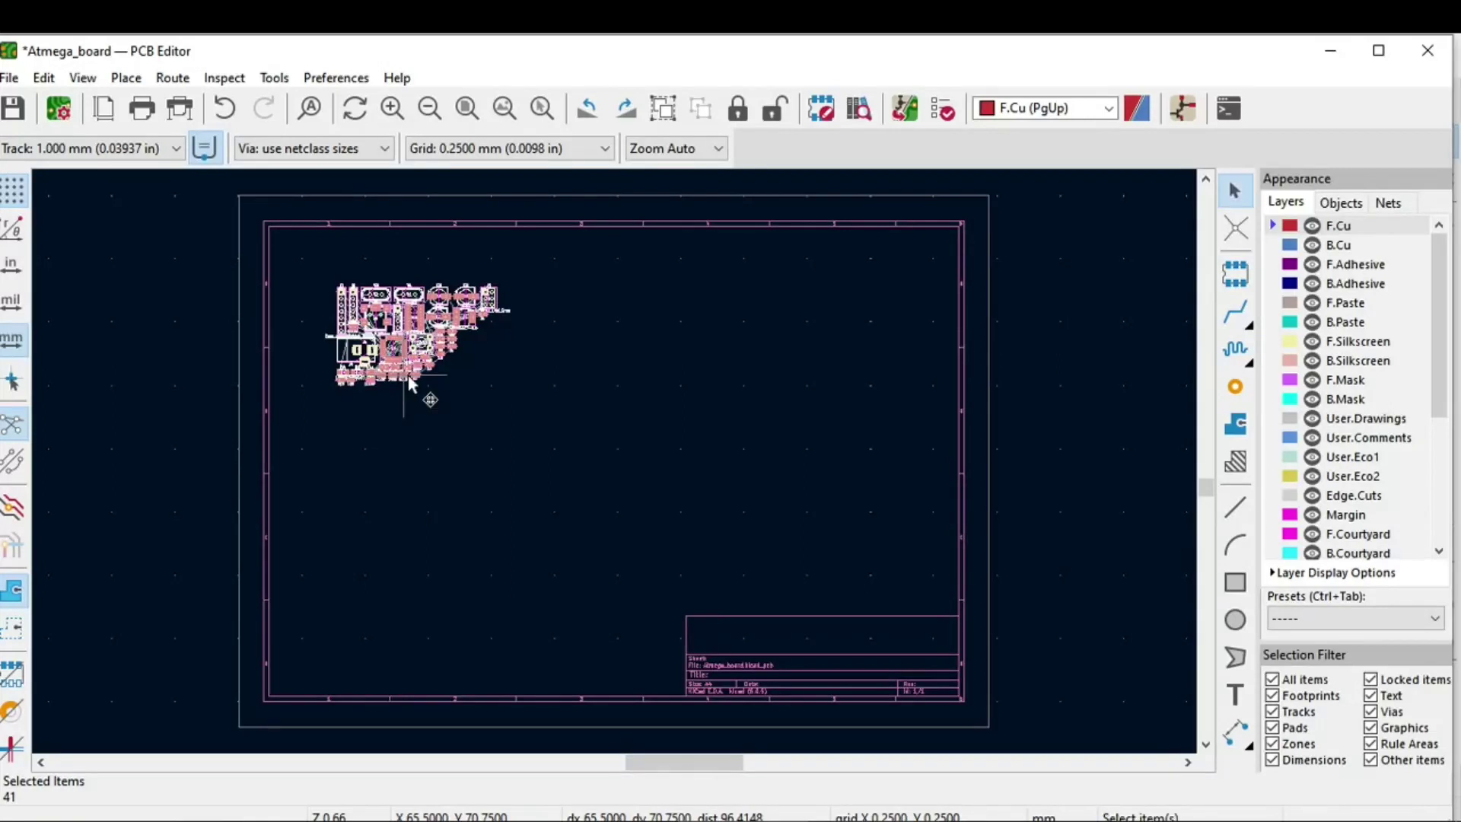
scroll(374, 281, up, 5)
scroll(615, 461, down, 5)
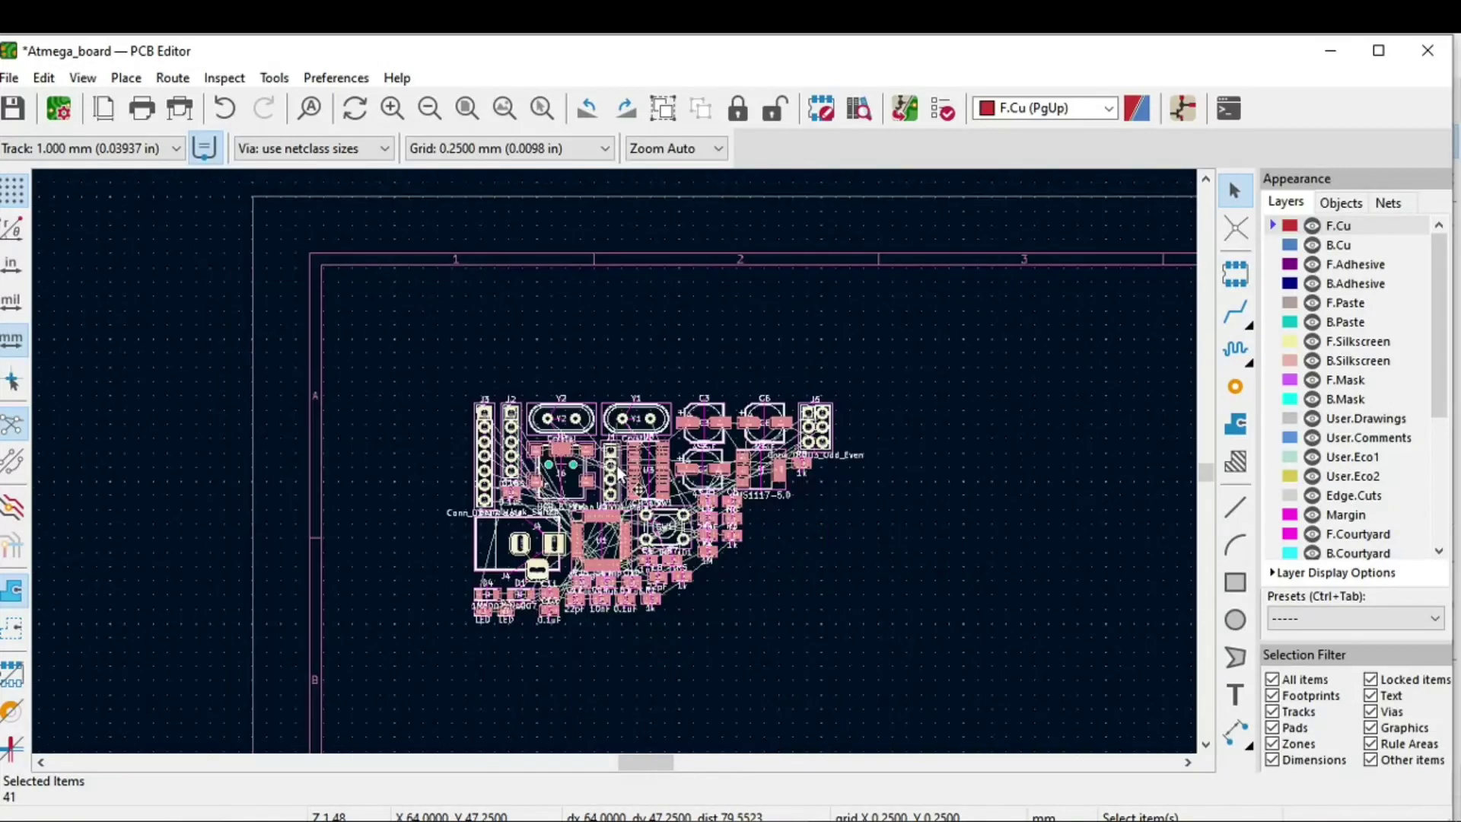
scroll(708, 473, up, 3)
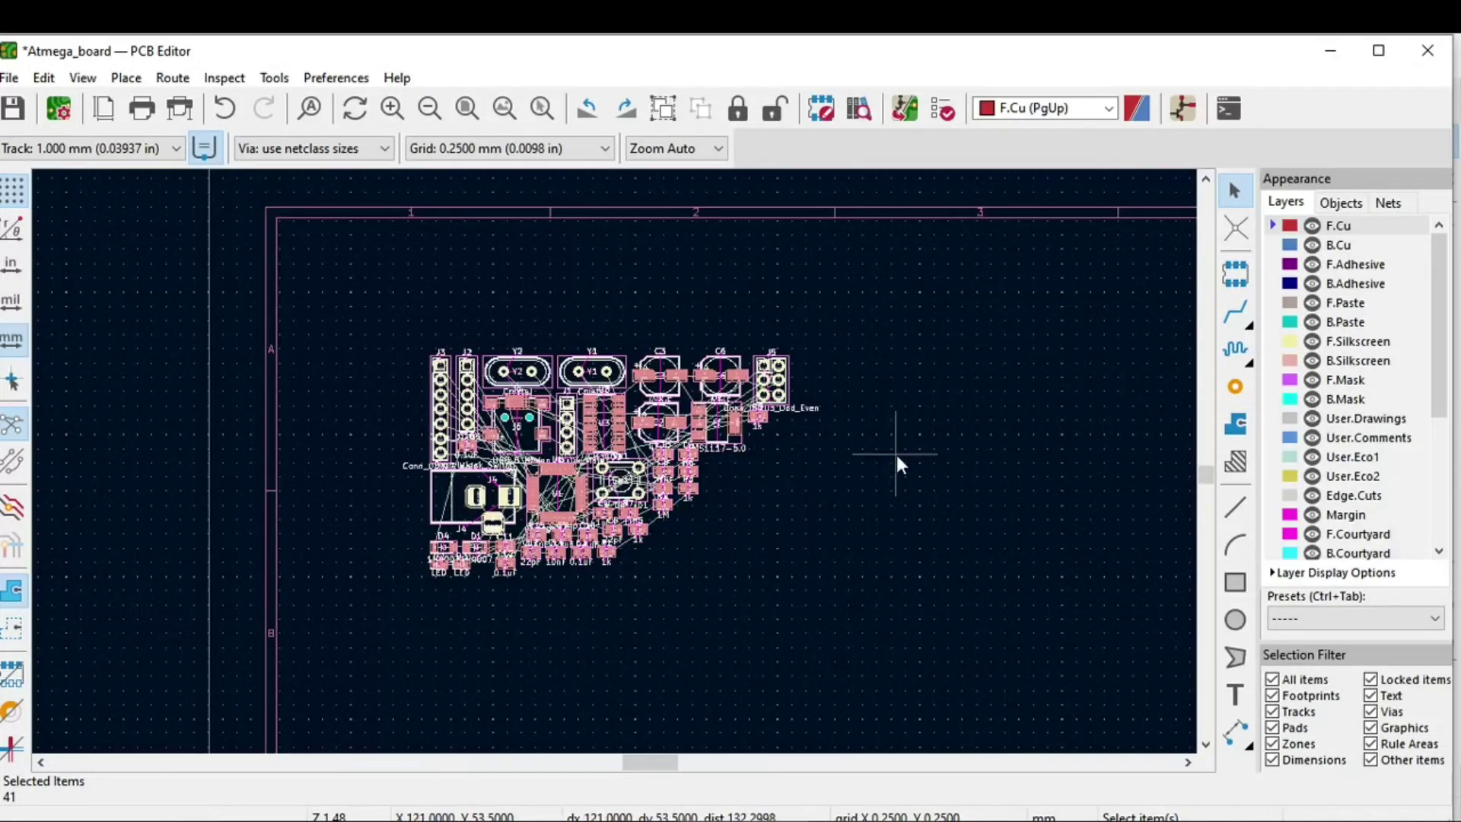
click(975, 416)
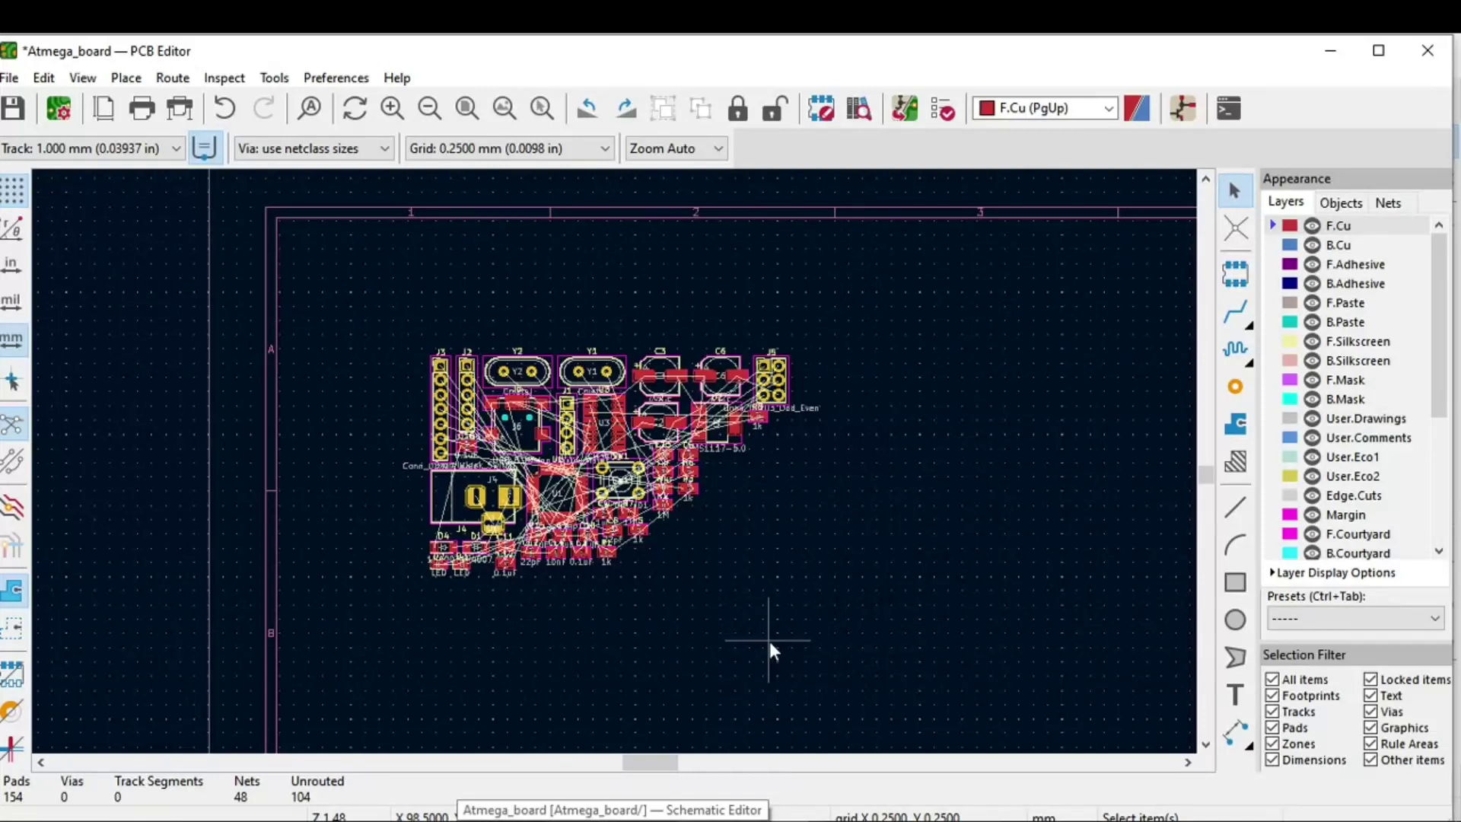
Switch to the Schematic Editor and select barrel jack J4 in the power circuit
key(alt+Tab)
scroll(723, 441, down, 3)
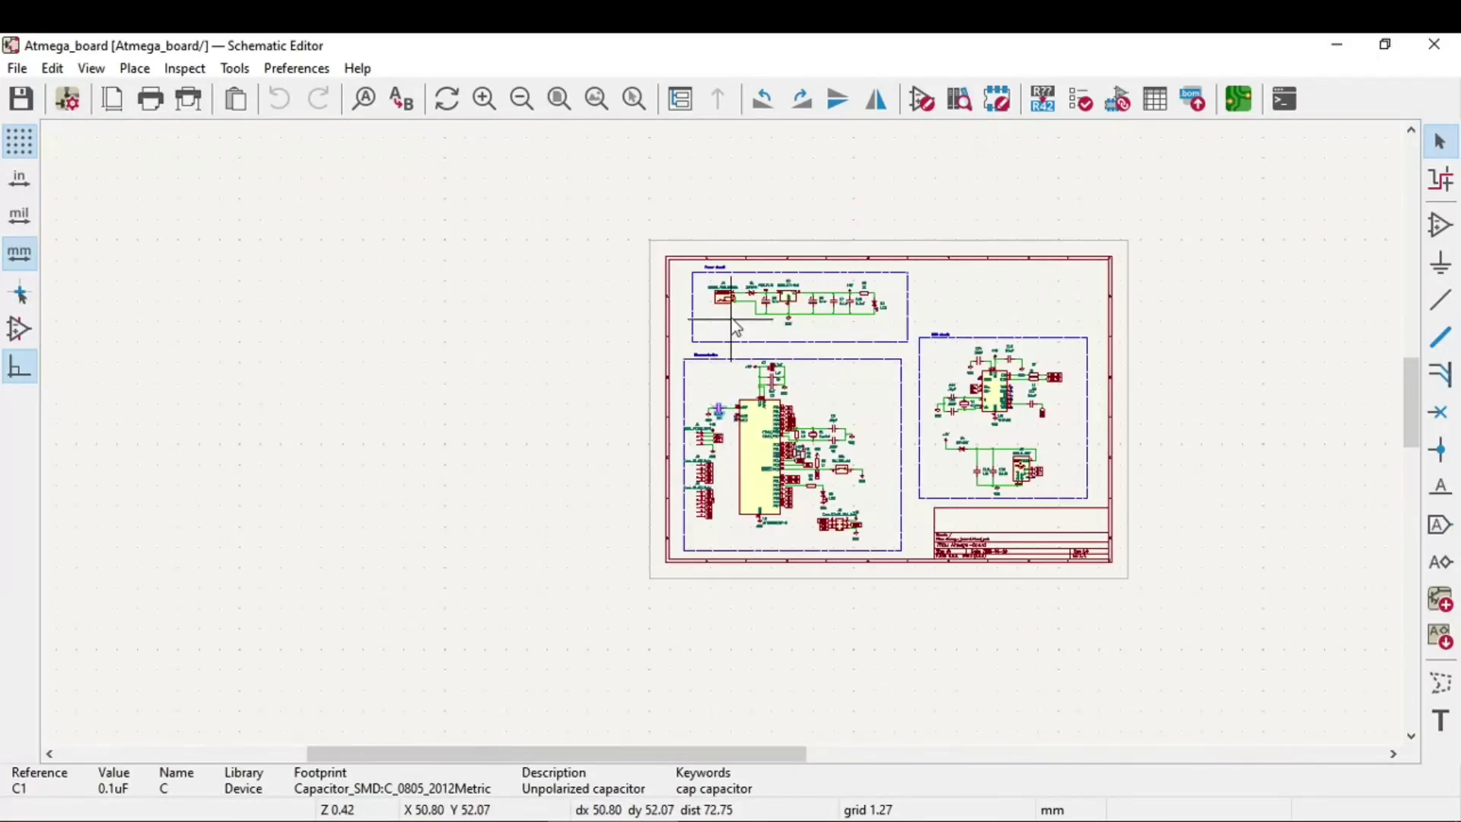
scroll(726, 445, up, 3)
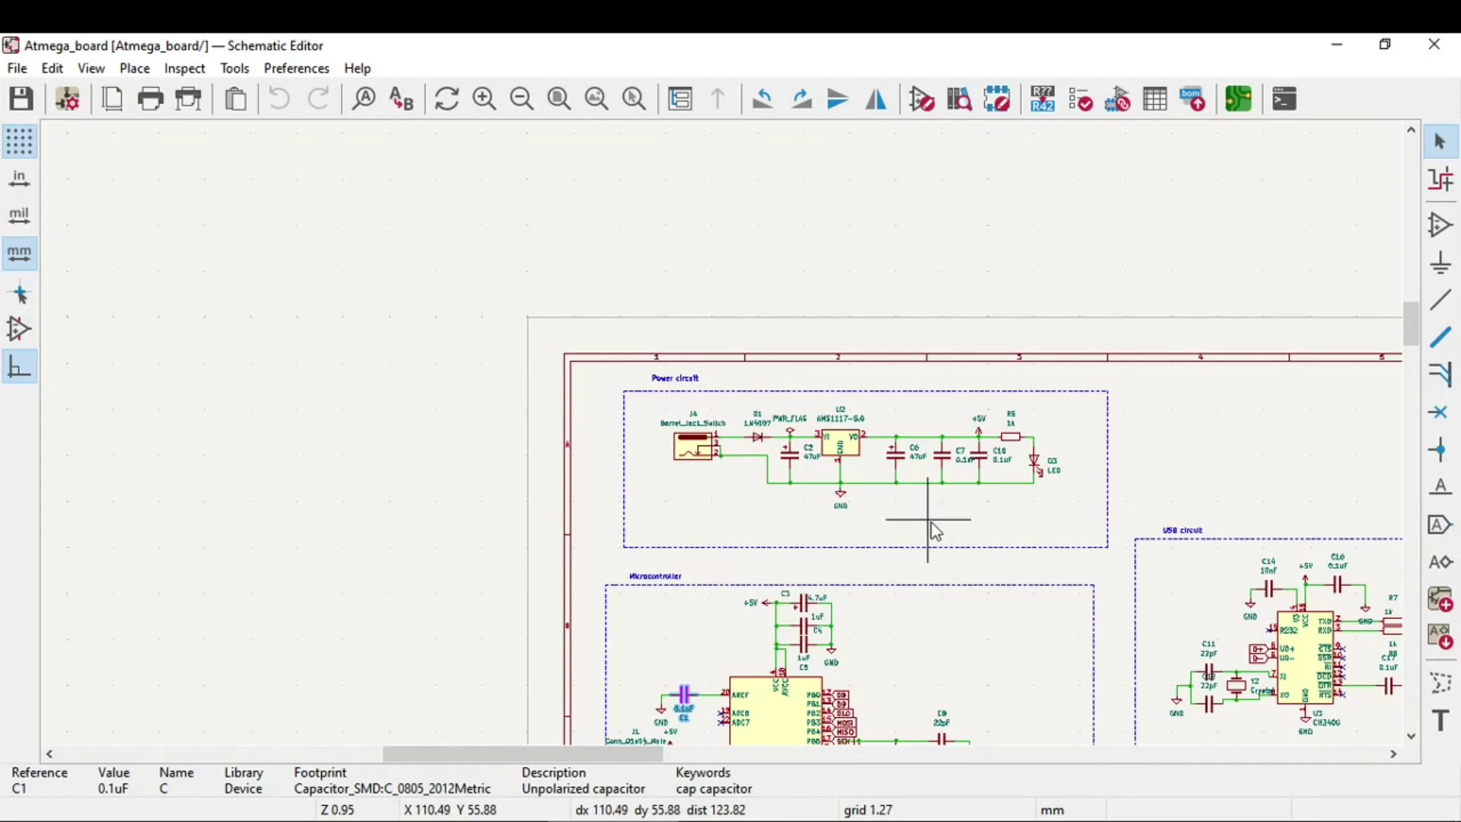
scroll(777, 468, up, 2)
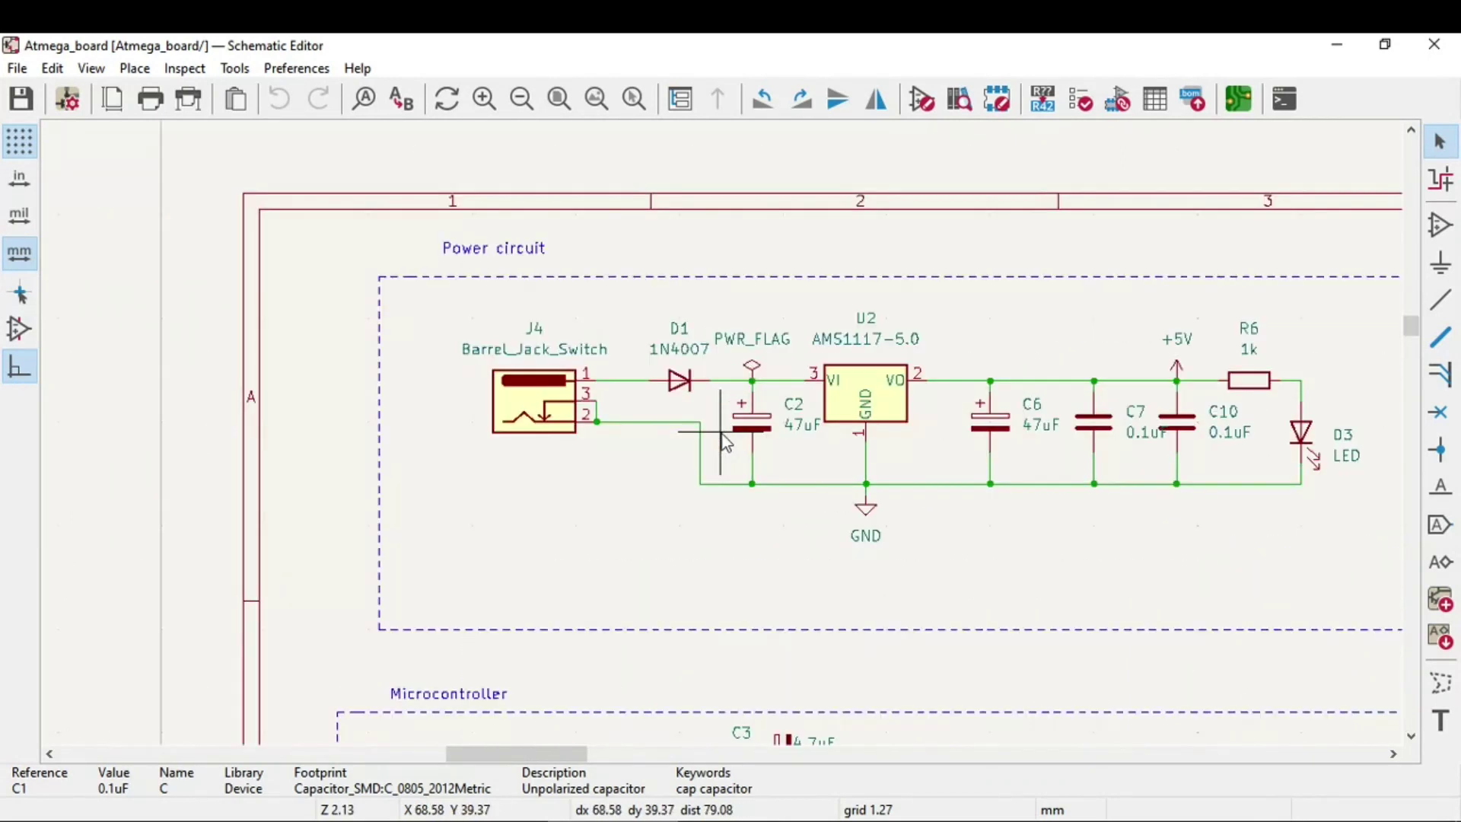
scroll(725, 441, down, 1)
scroll(724, 441, up, 1)
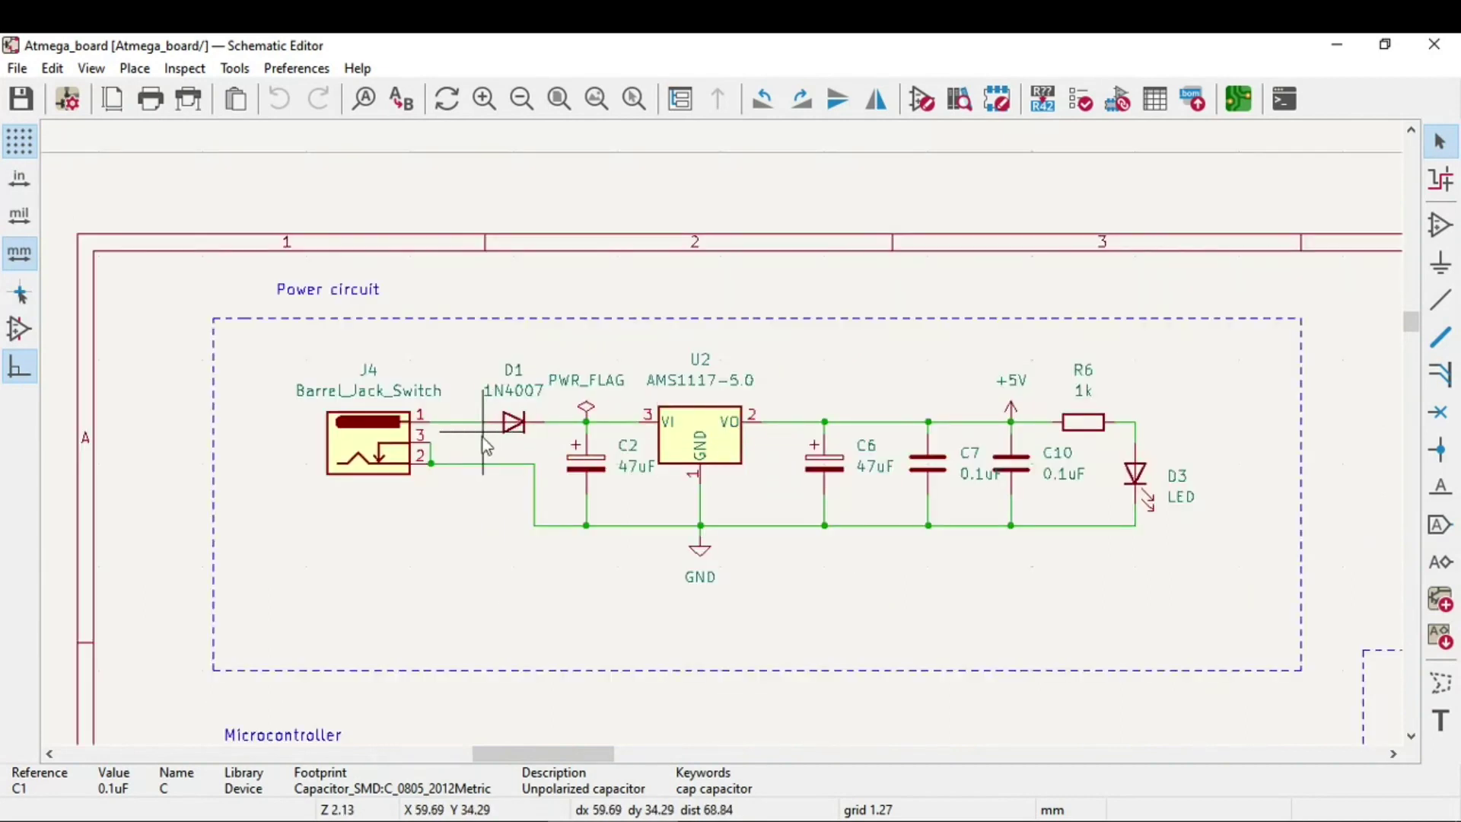
key(Escape)
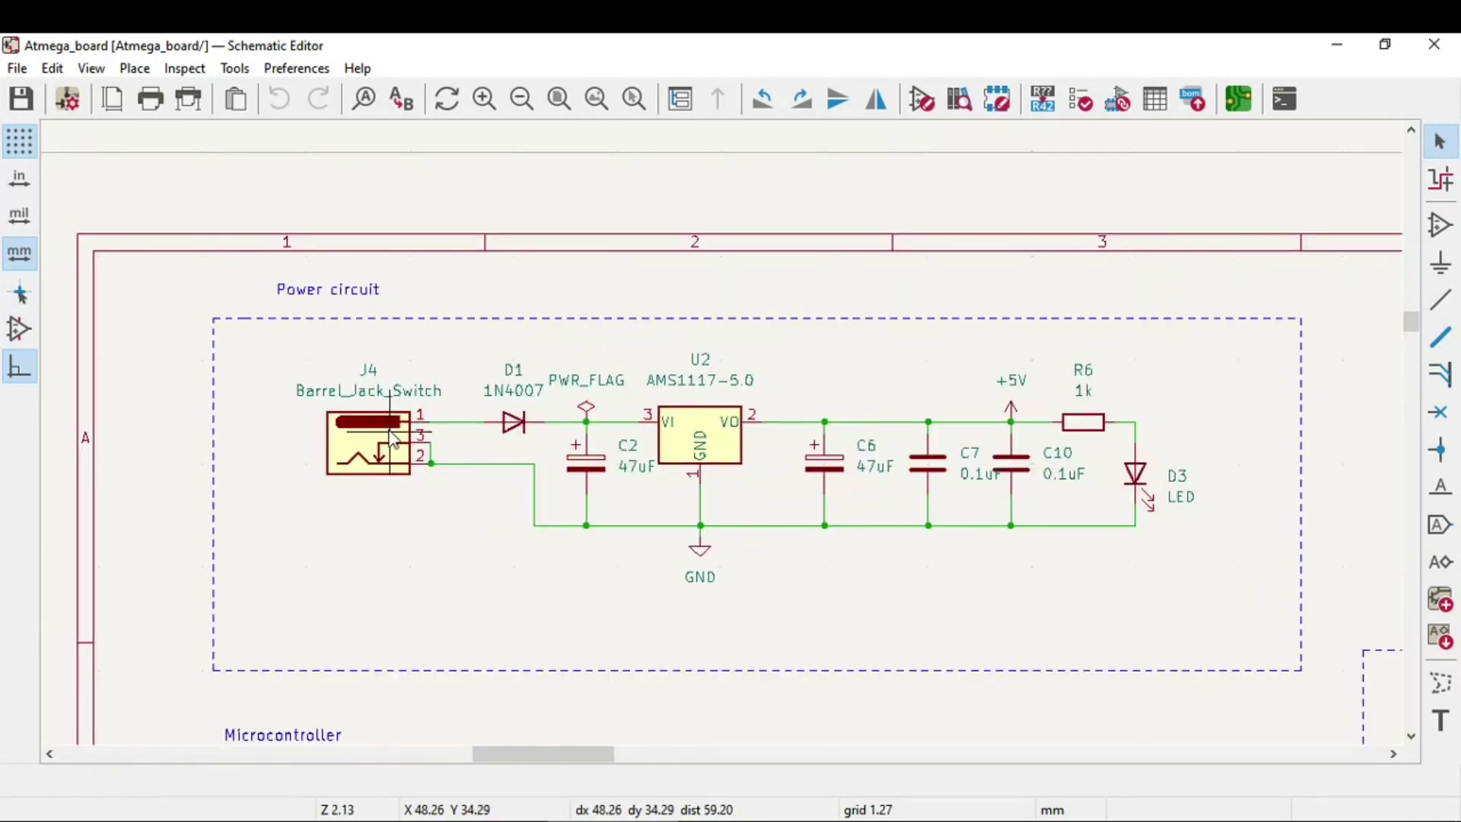
click(392, 437)
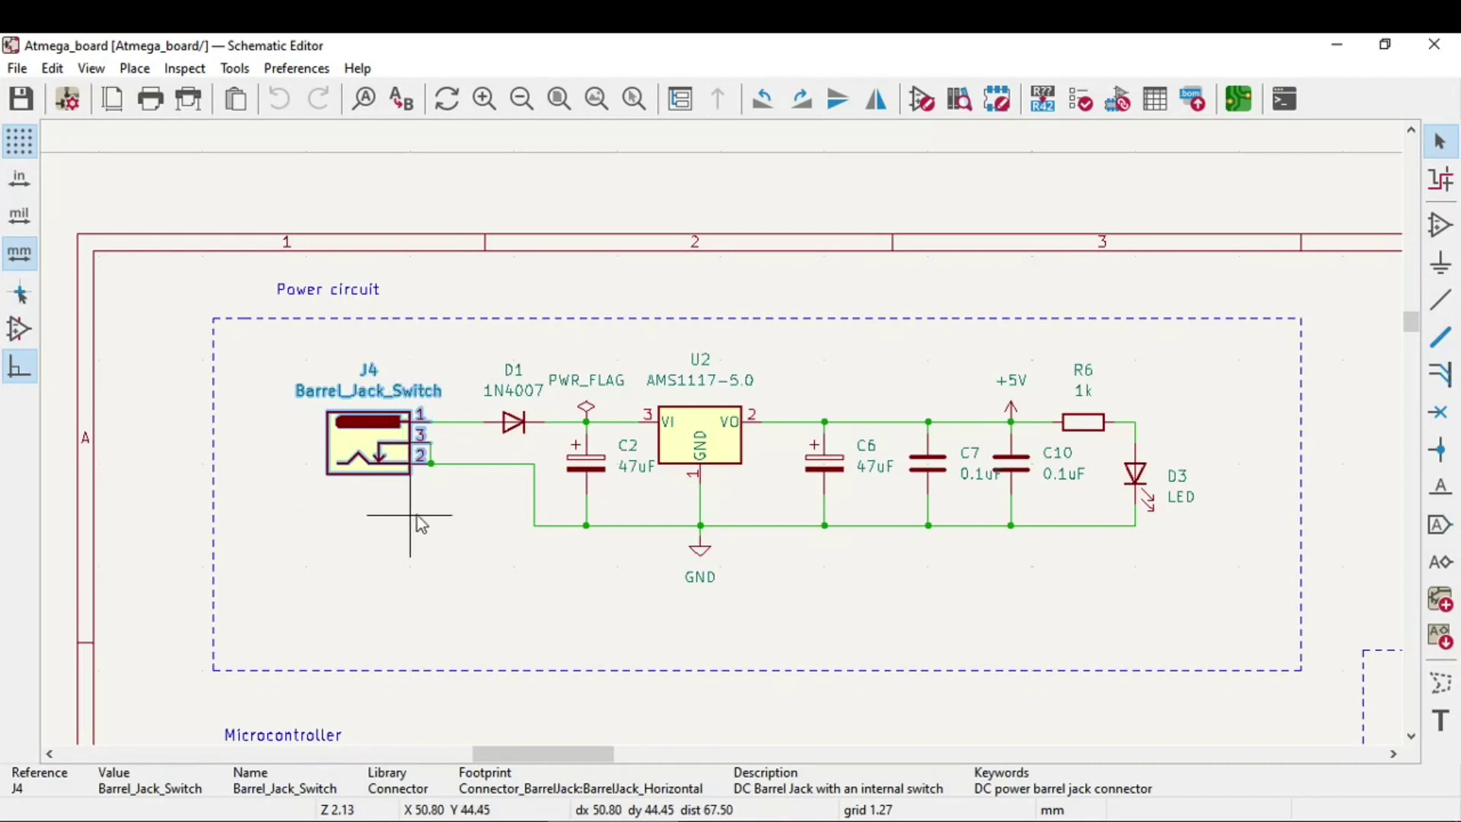
Back in the PCB Editor, rotate barrel jack J4 to -90° and place it apart from the other footprints at about X 151, Y 80 mm
key(alt+Tab)
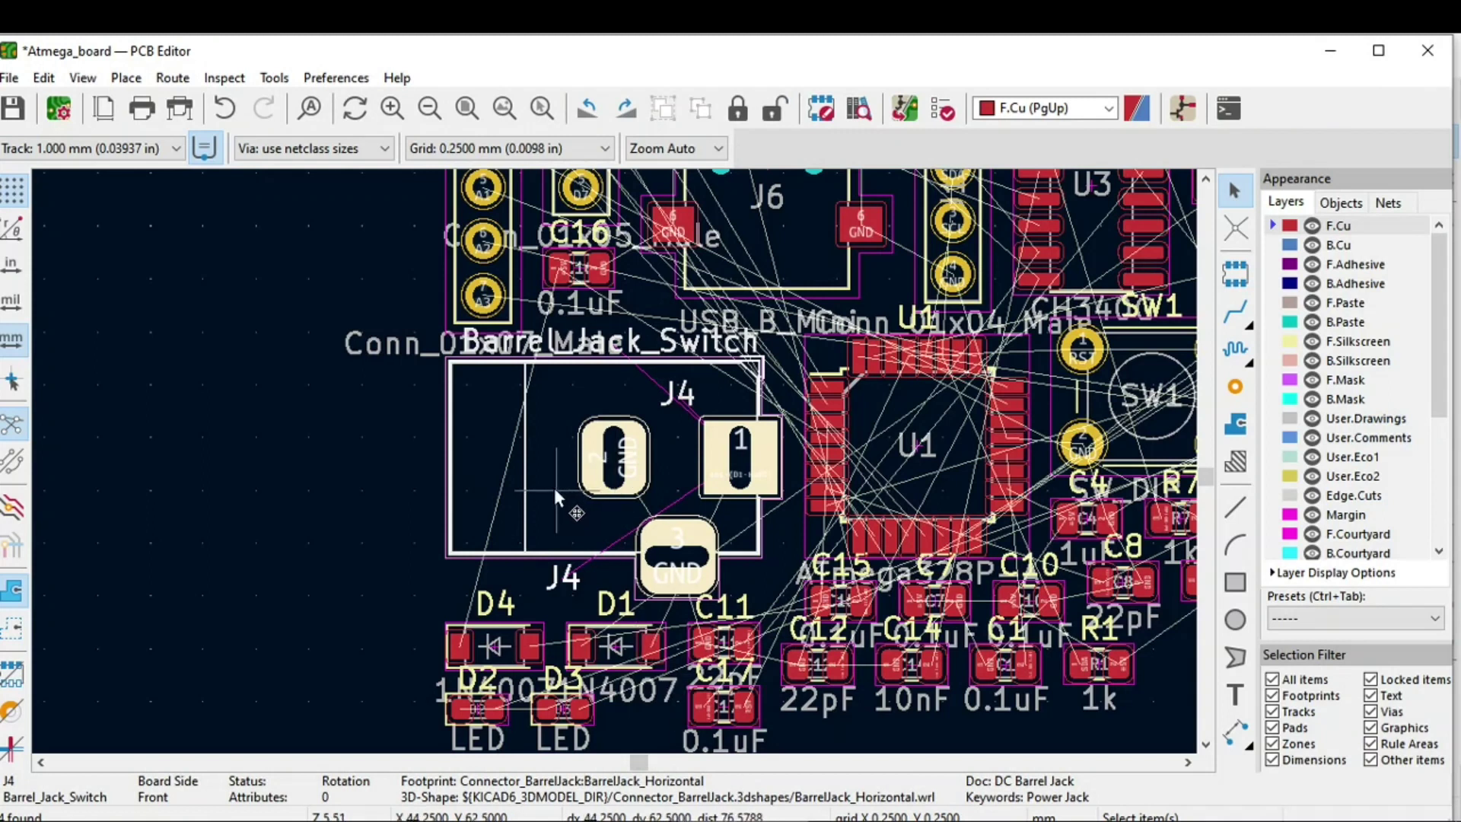
scroll(614, 460, down, 4)
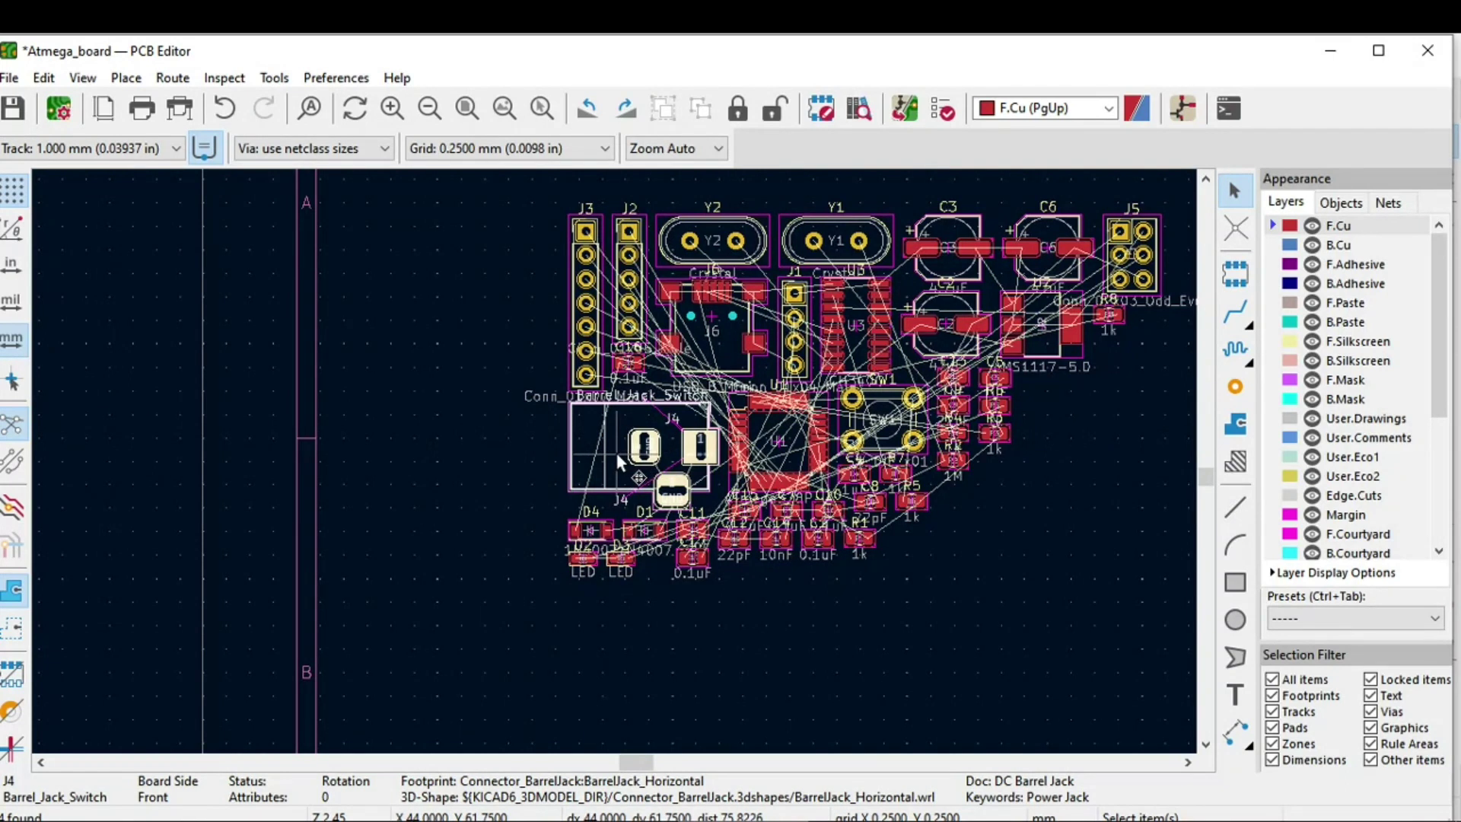
key(m)
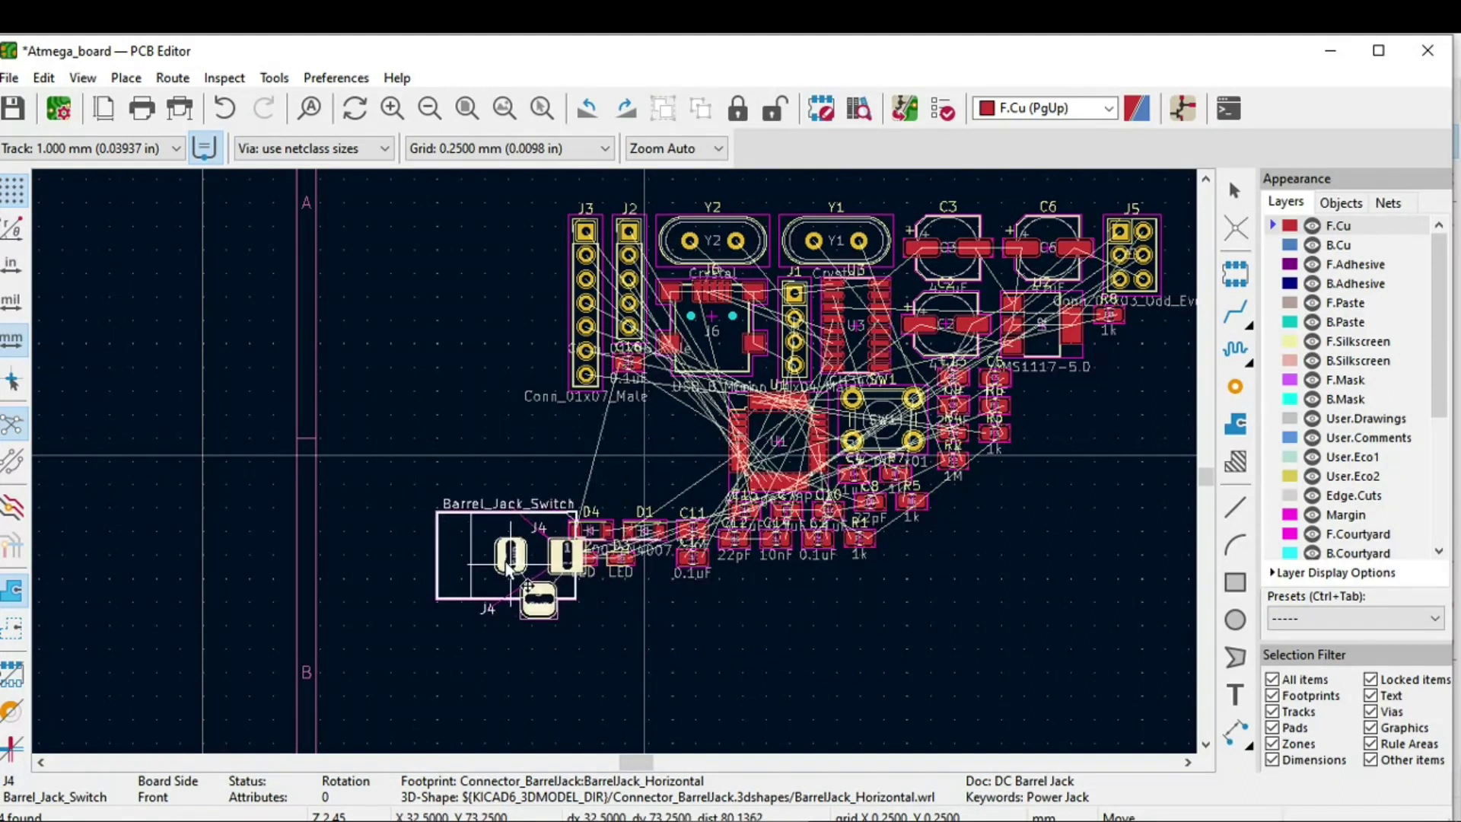
scroll(487, 478, down, 4)
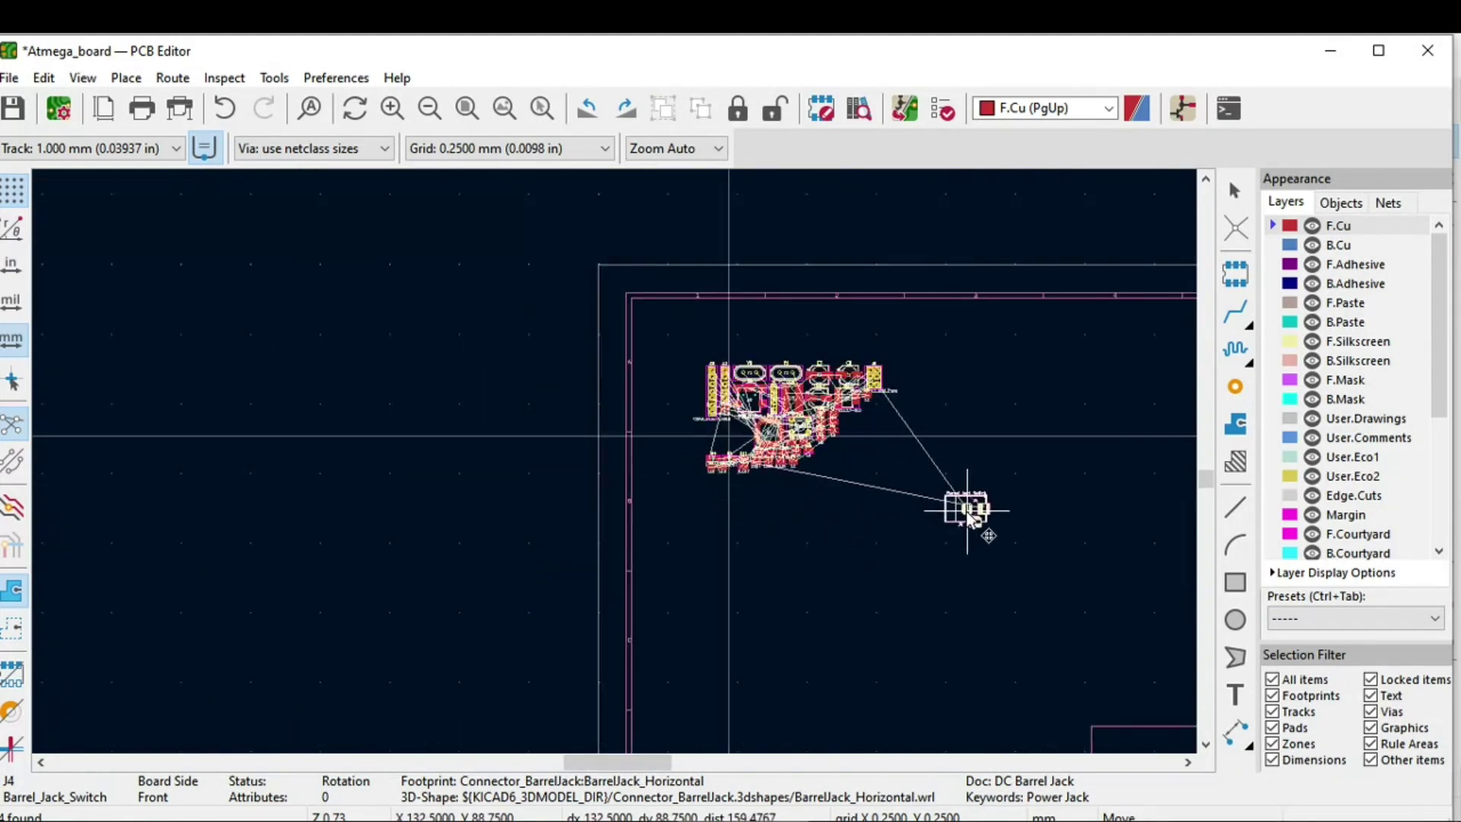
scroll(972, 524, up, 5)
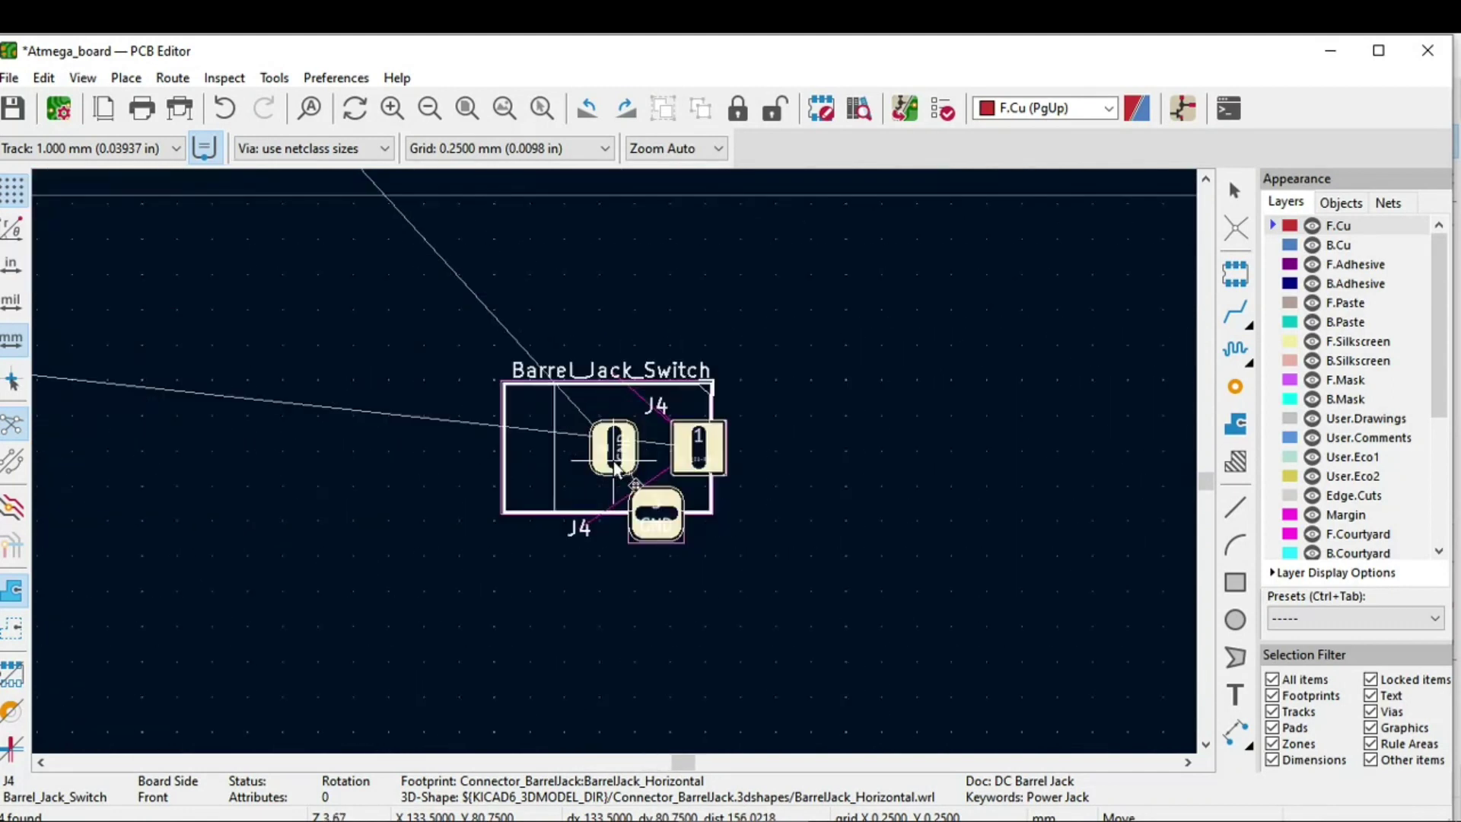
key(r)
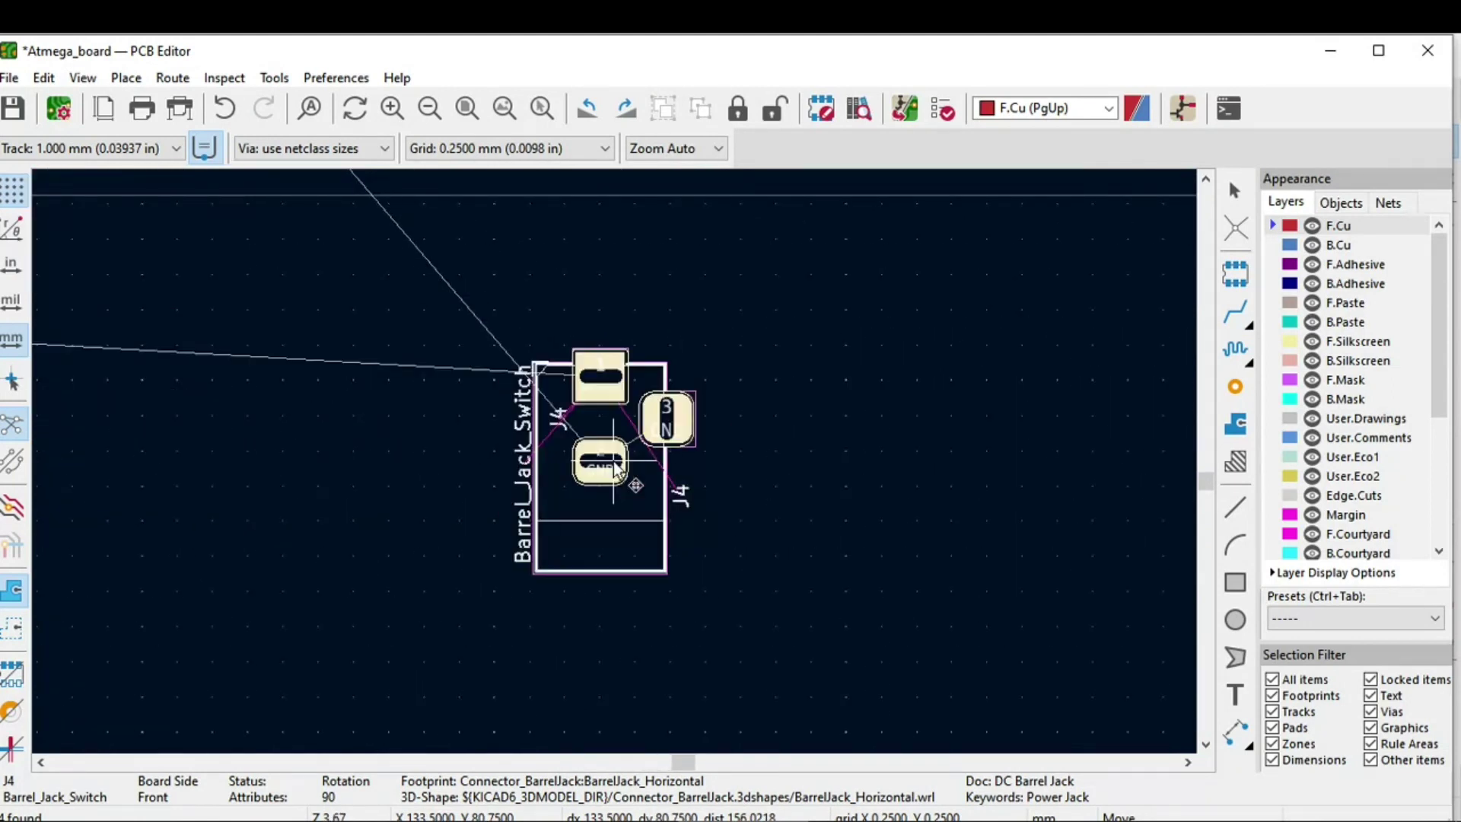
key(r)
key(r)
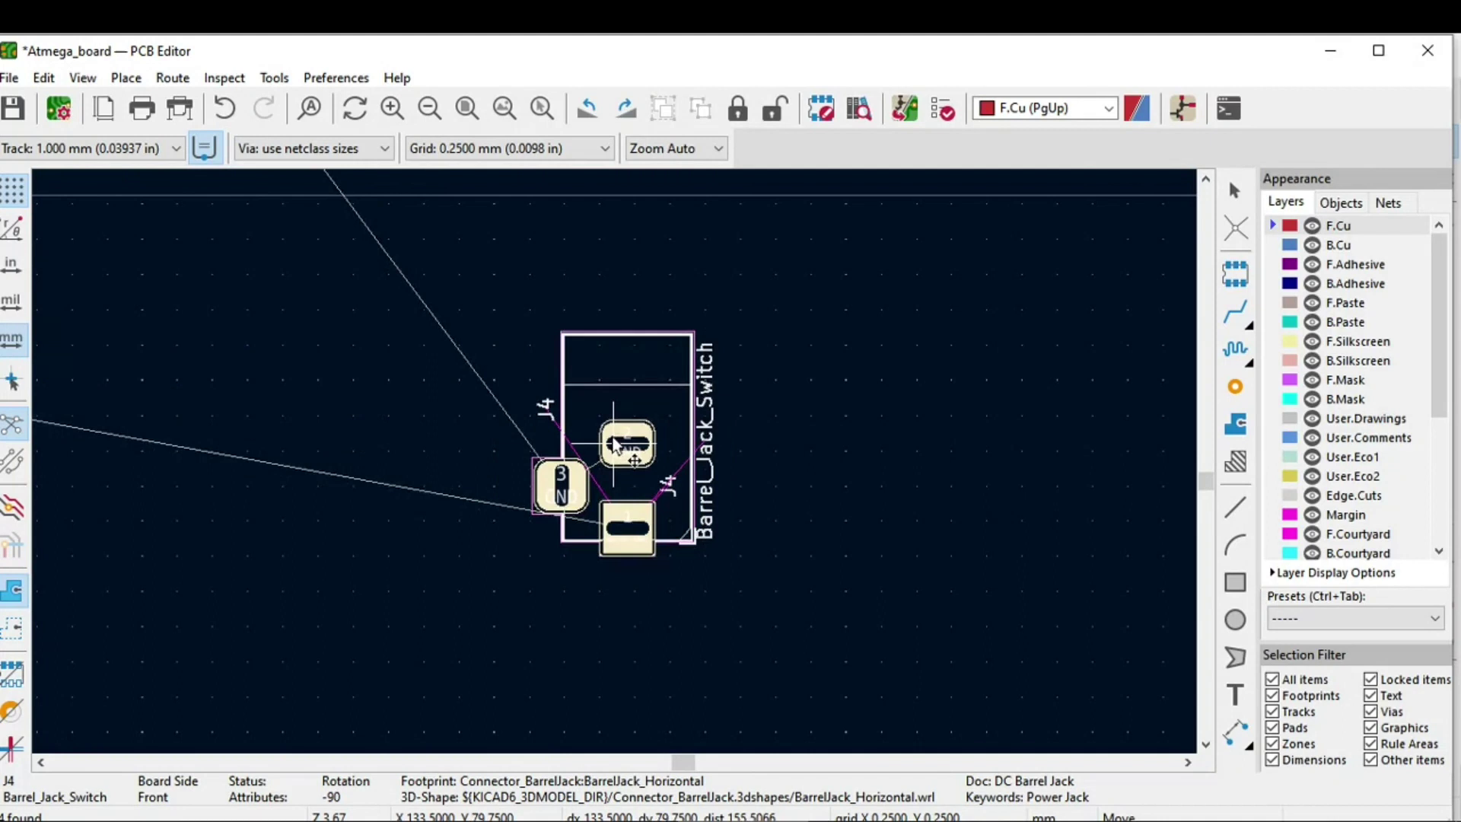
scroll(616, 471, down, 3)
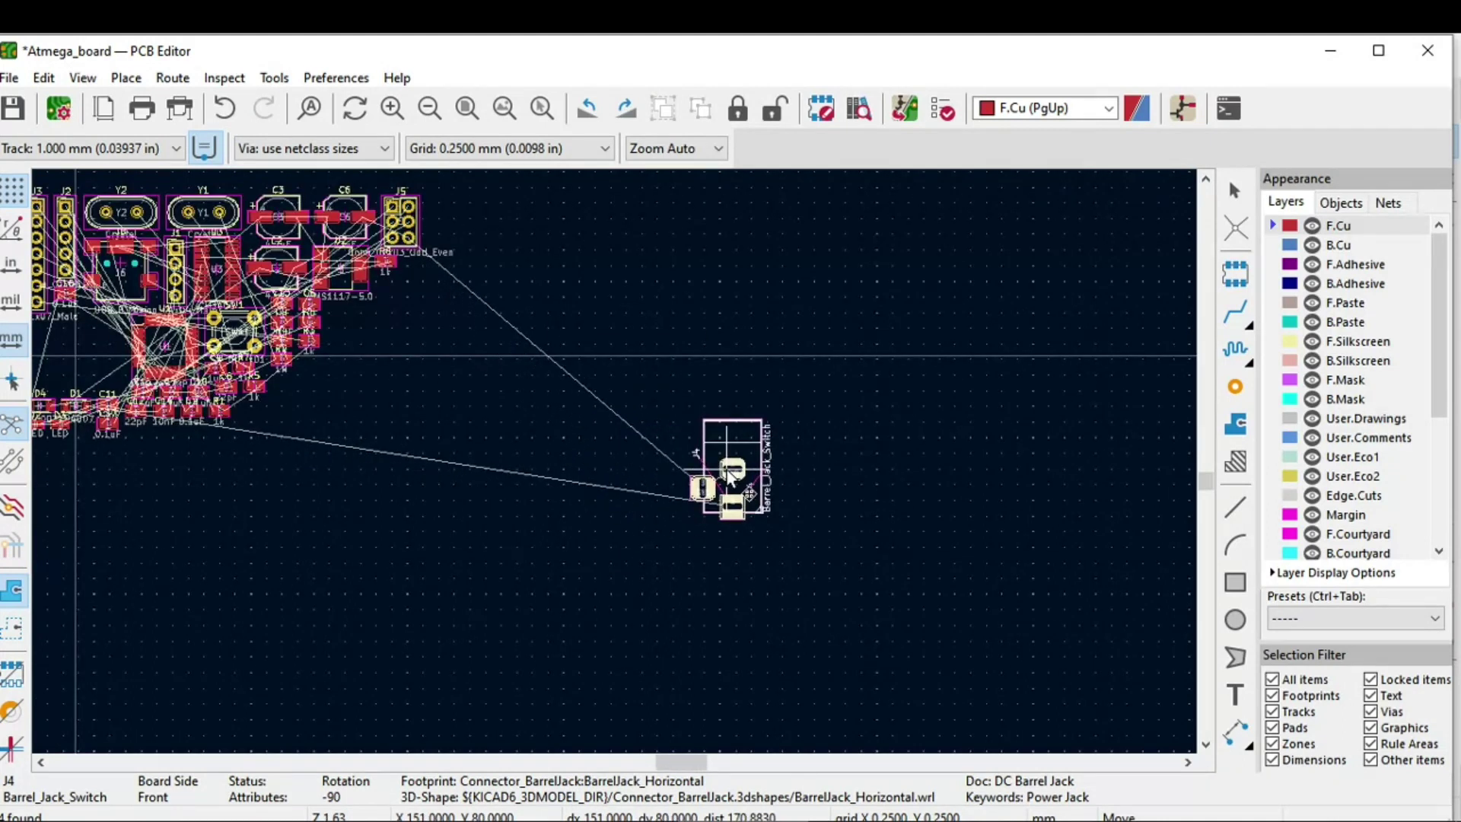
click(729, 476)
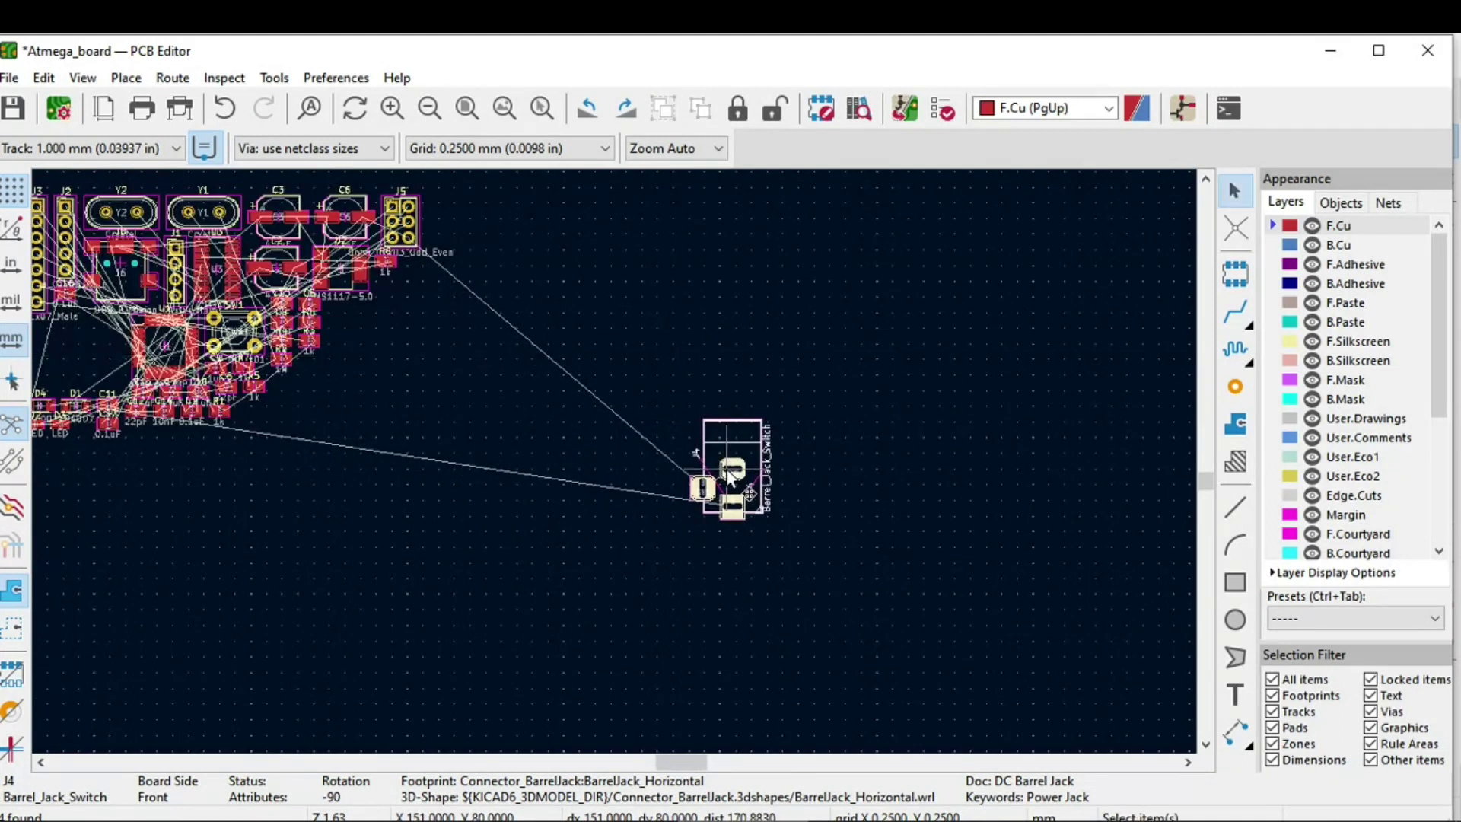
click(587, 665)
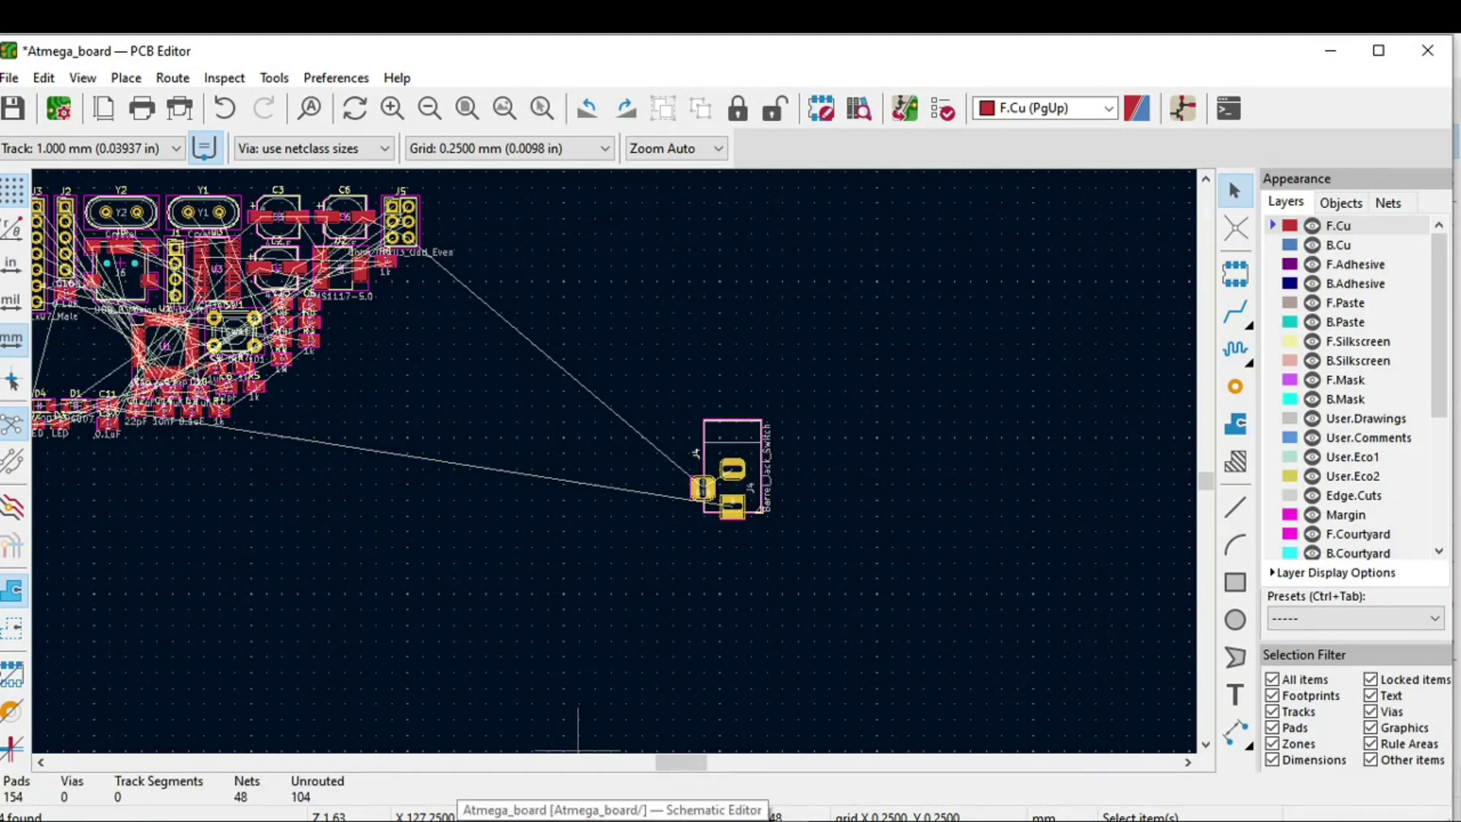
Switch to the Schematic Editor, select diode D1 in the power circuit, and return to the PCB Editor
click(613, 811)
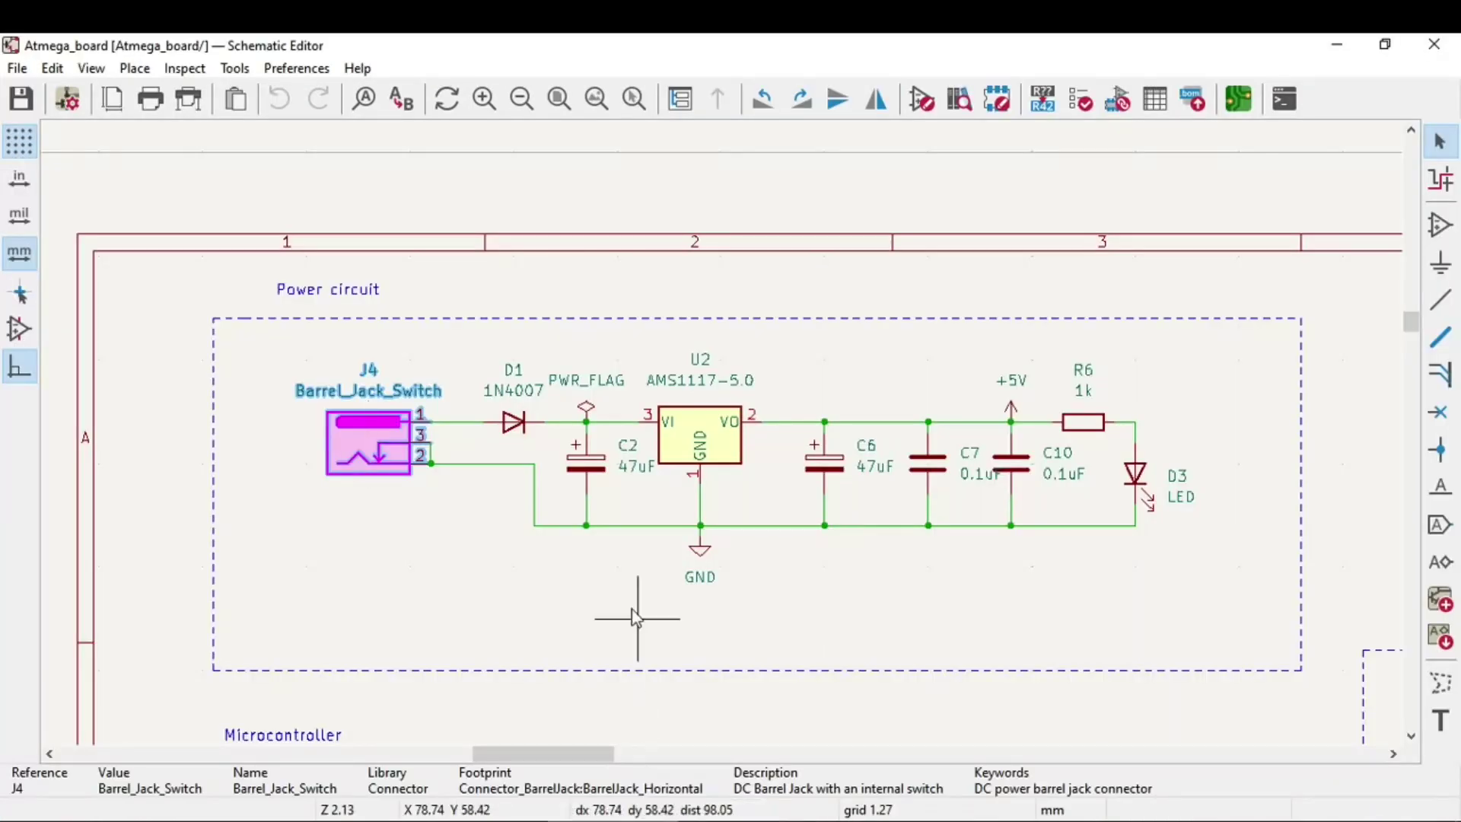
click(515, 425)
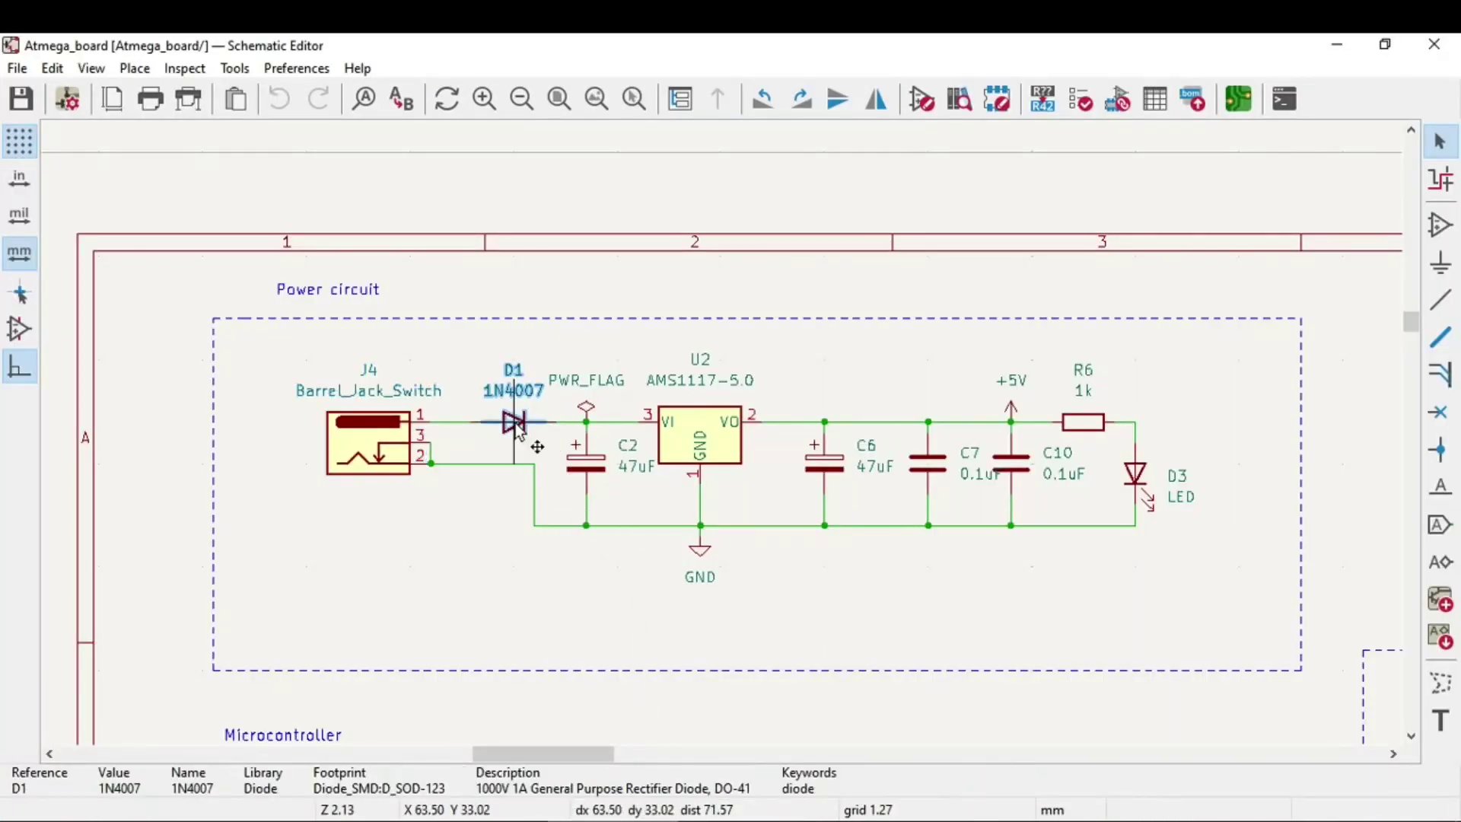
click(525, 818)
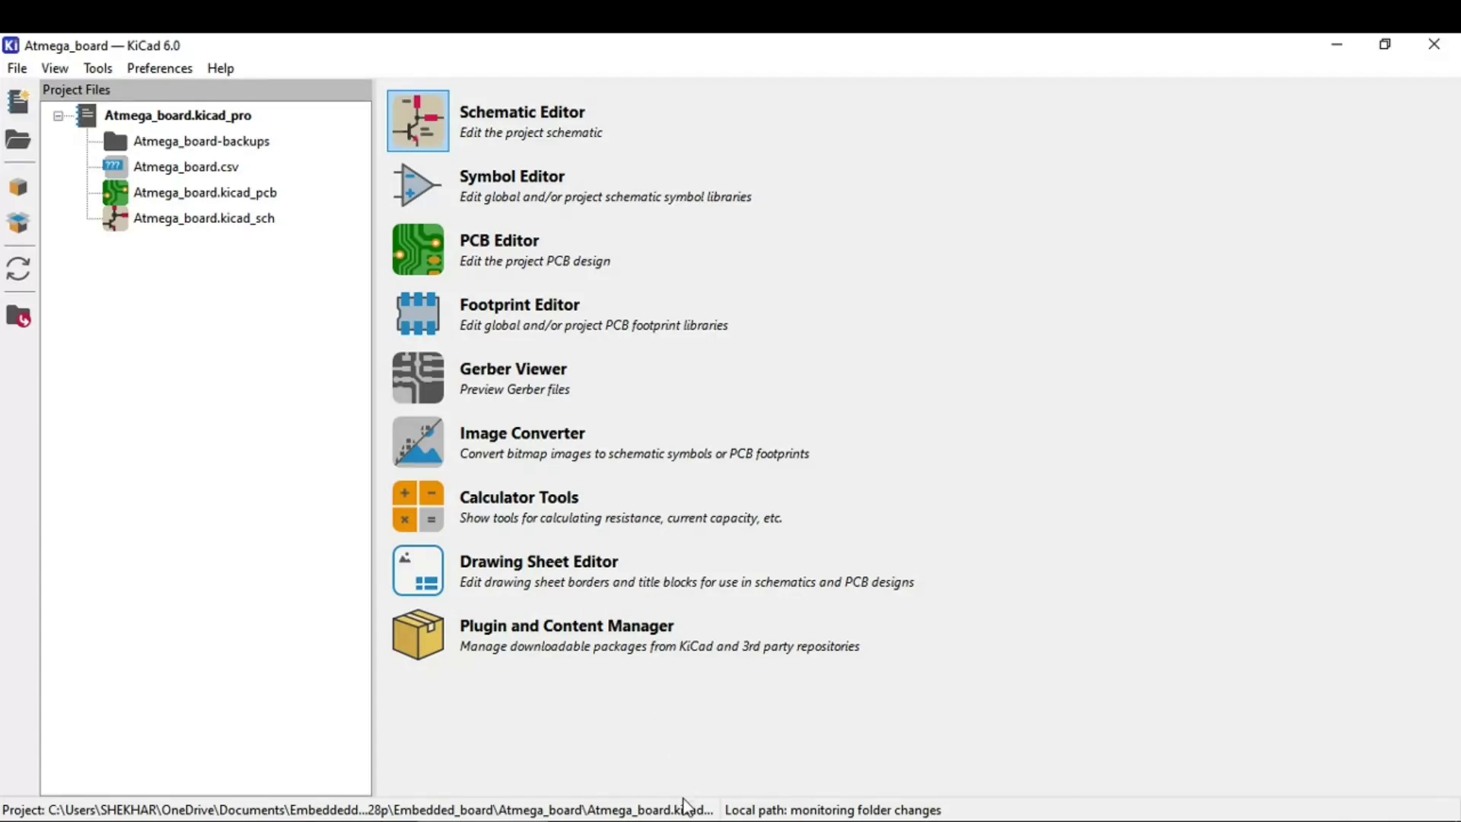
click(687, 810)
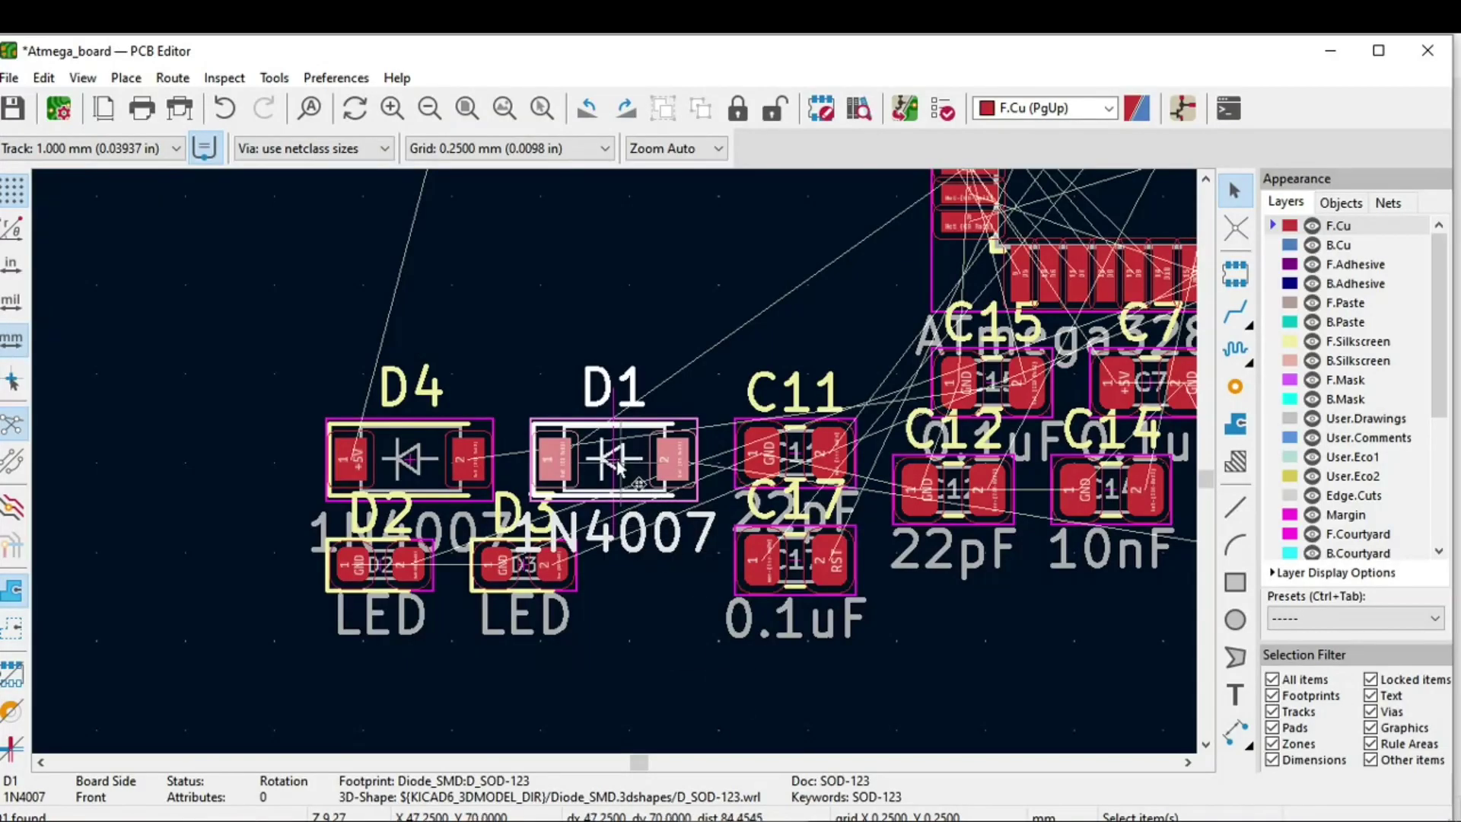
Rotate diode D1 to 180°, place it beside barrel jack J4 at about X 162, Y 74 mm, and clear the selection
key(m)
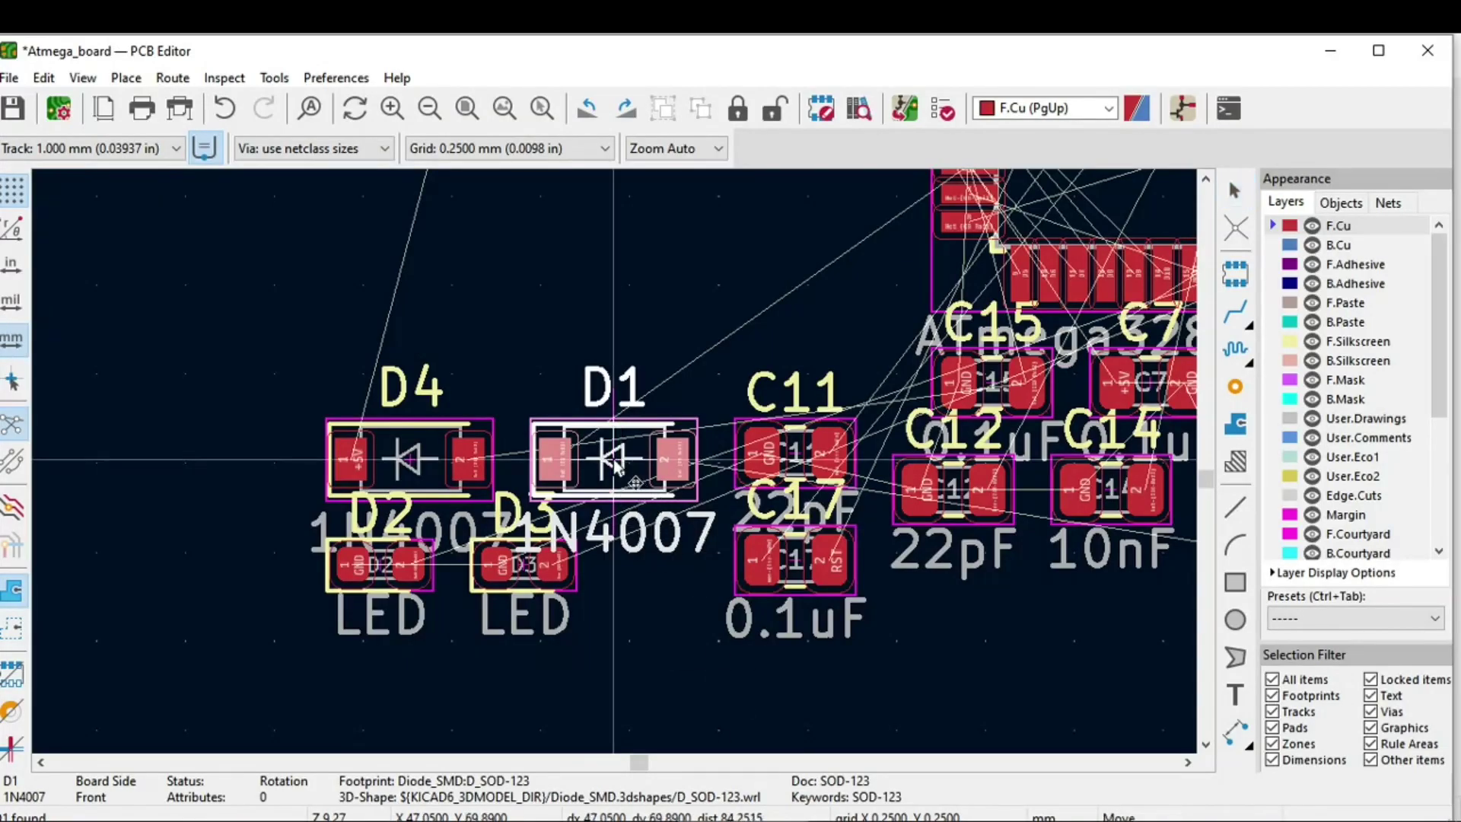
scroll(613, 459, down, 8)
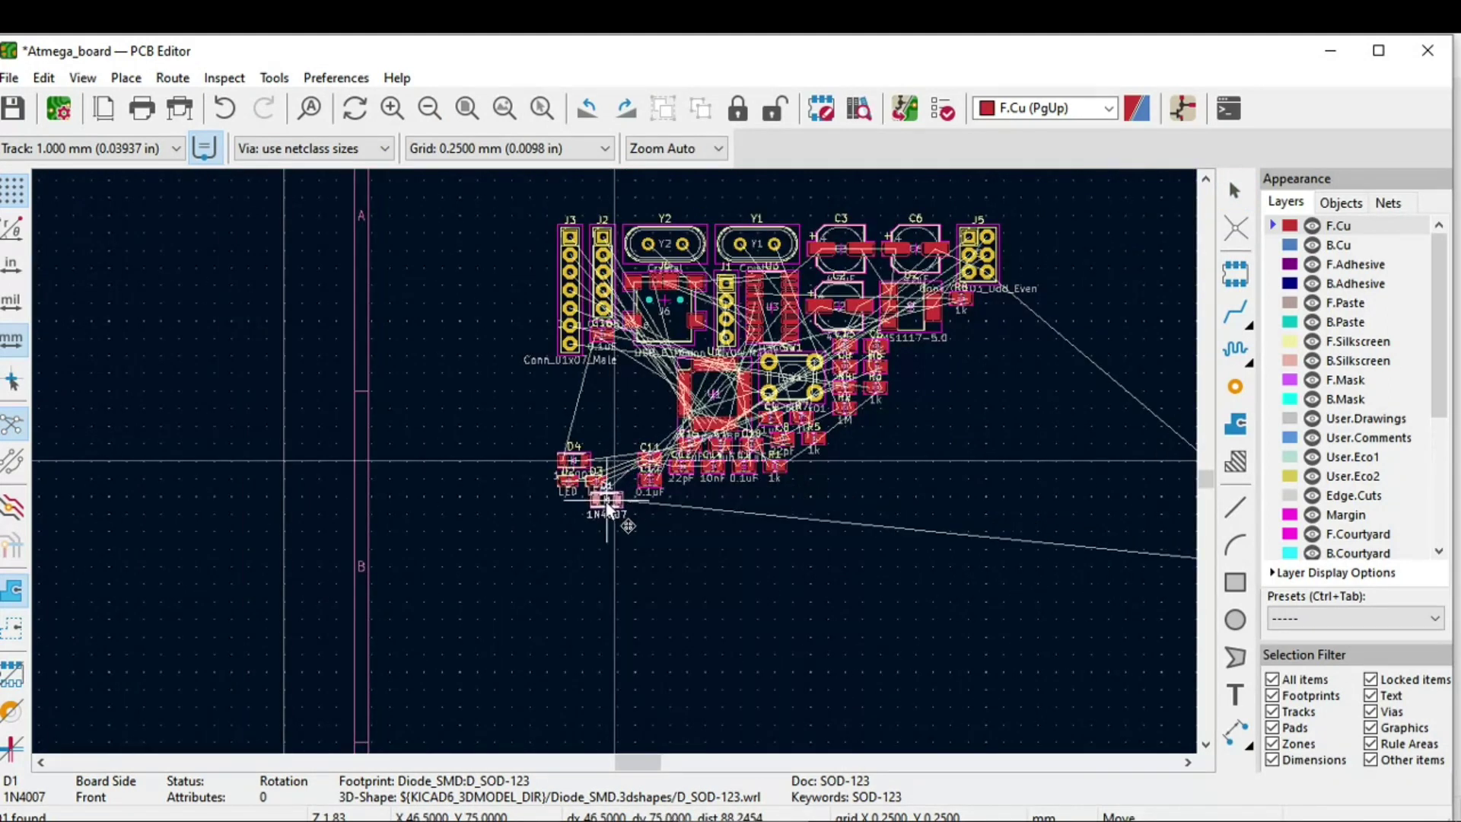
scroll(1011, 505, up, 9)
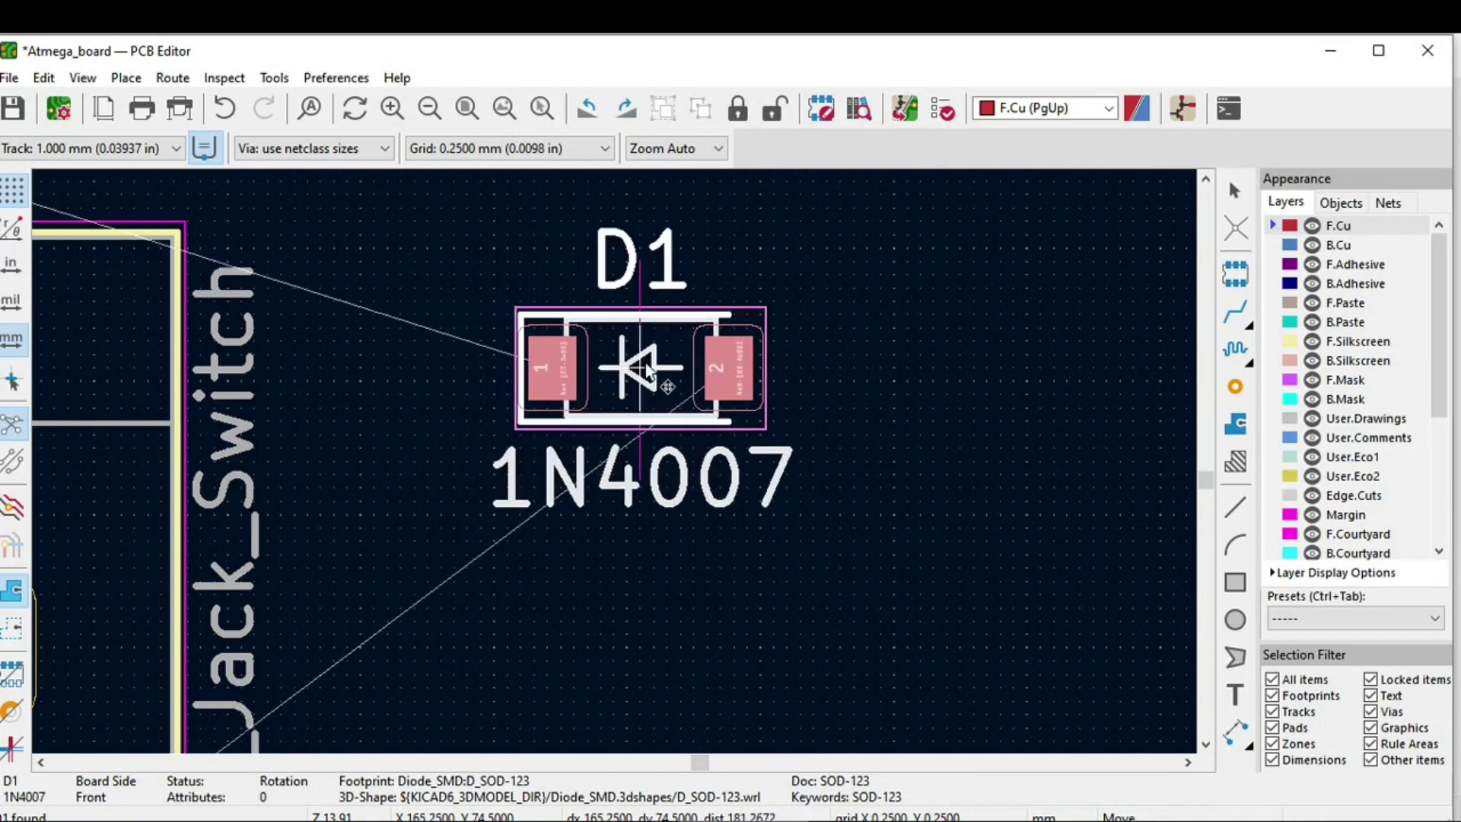
scroll(614, 462, down, 2)
scroll(614, 461, down, 4)
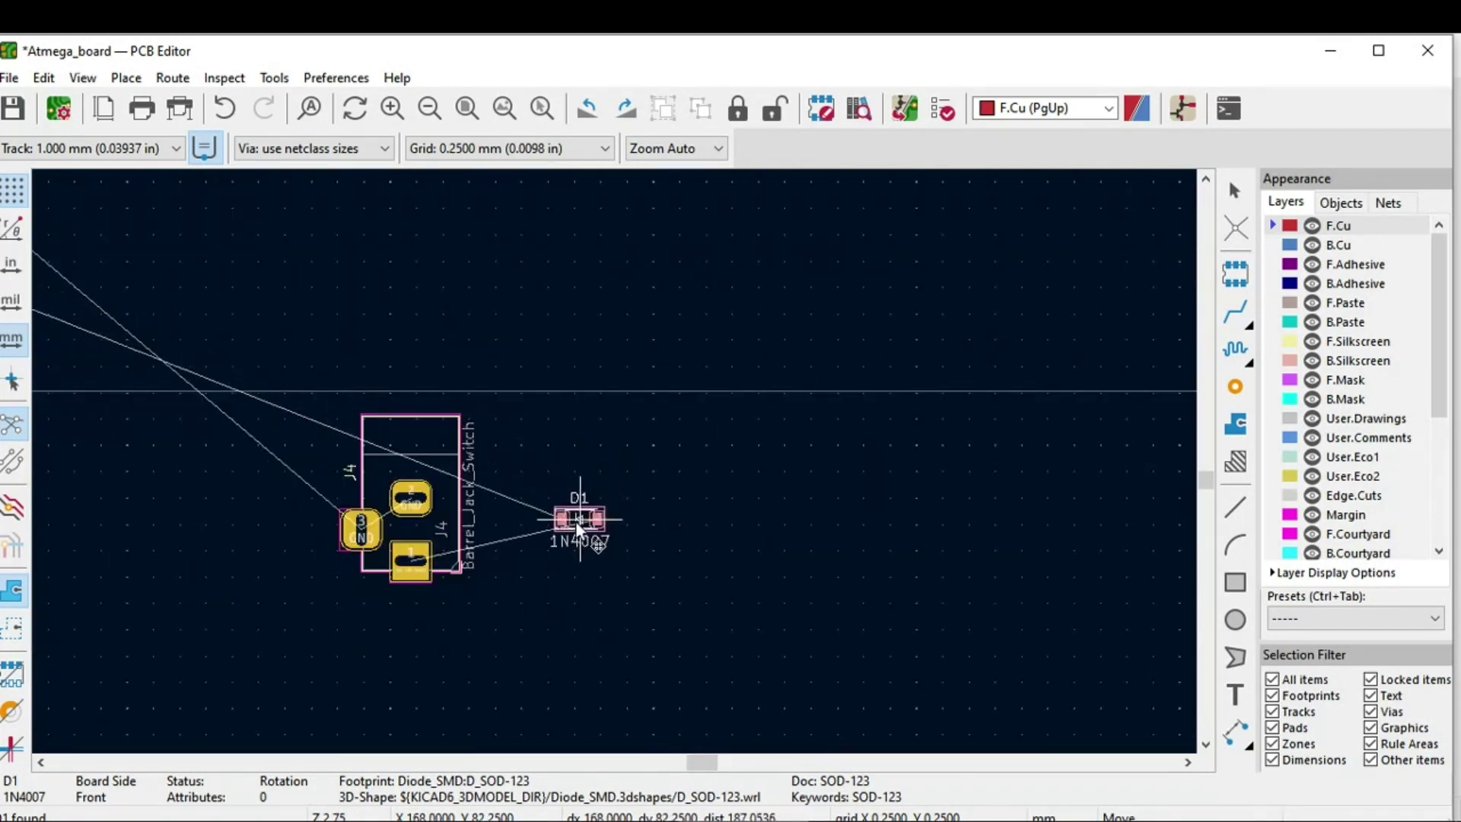
scroll(473, 391, up, 5)
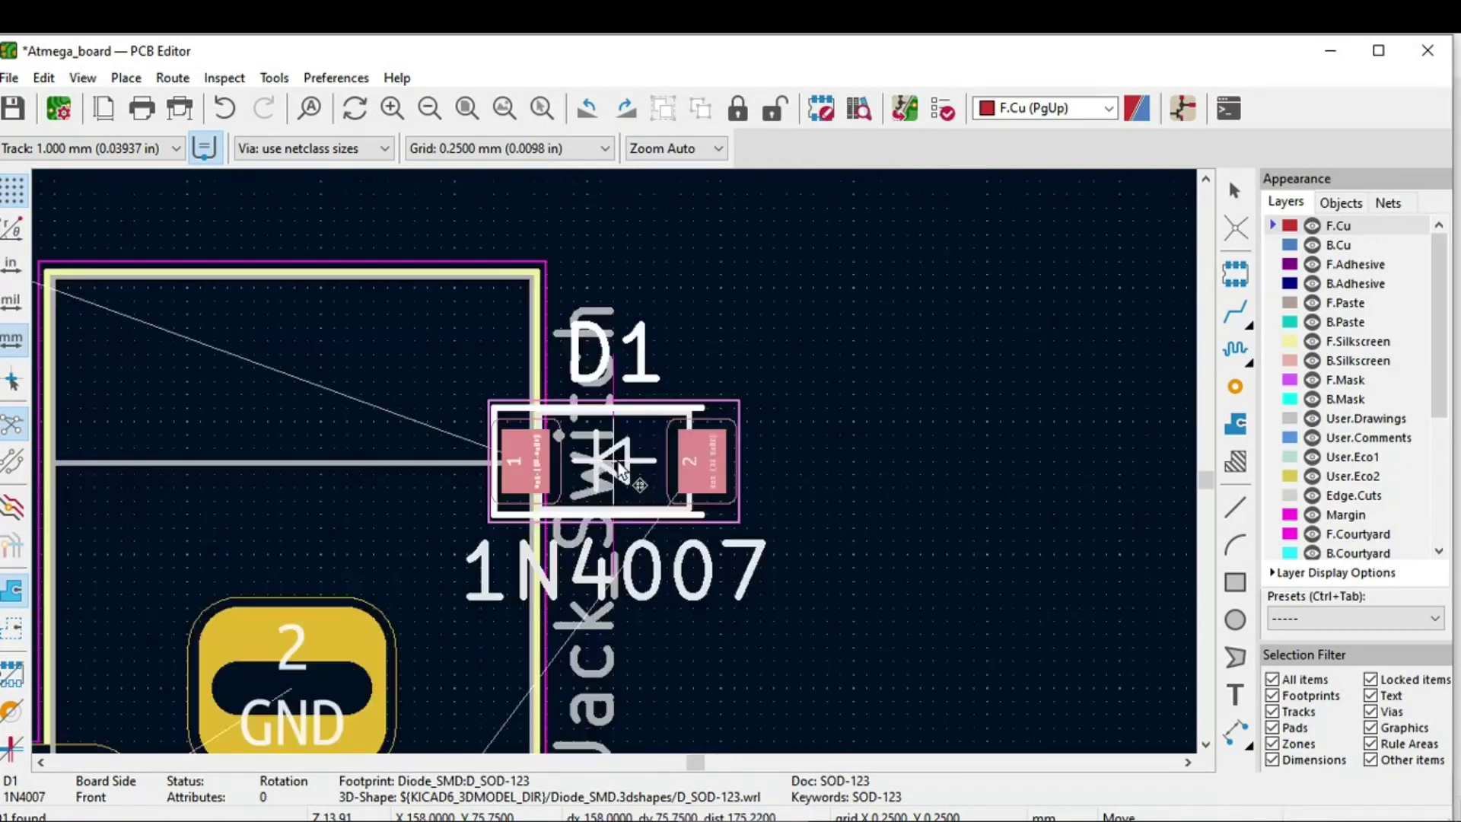
scroll(735, 449, down, 4)
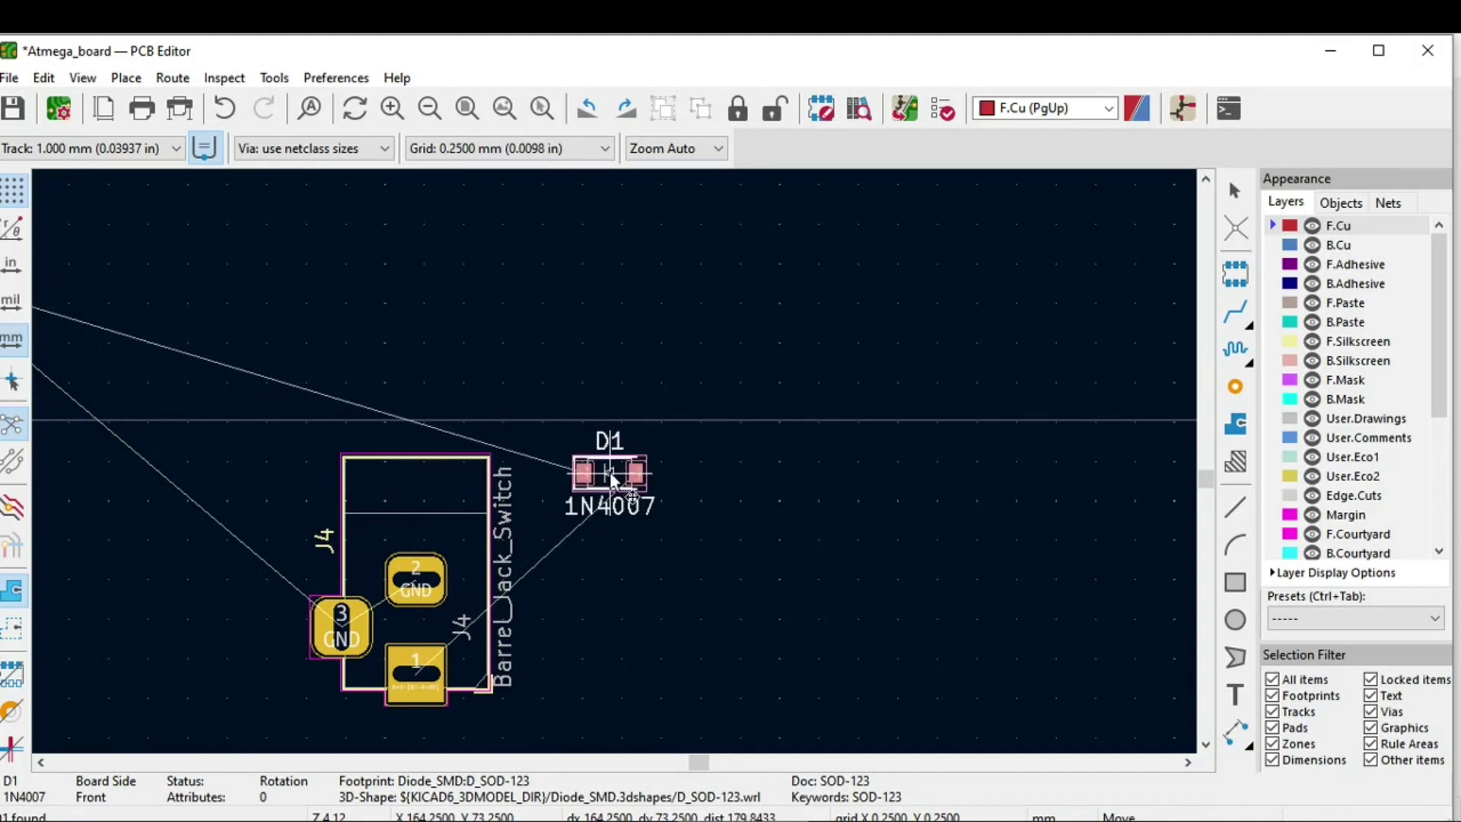
key(r)
key(r)
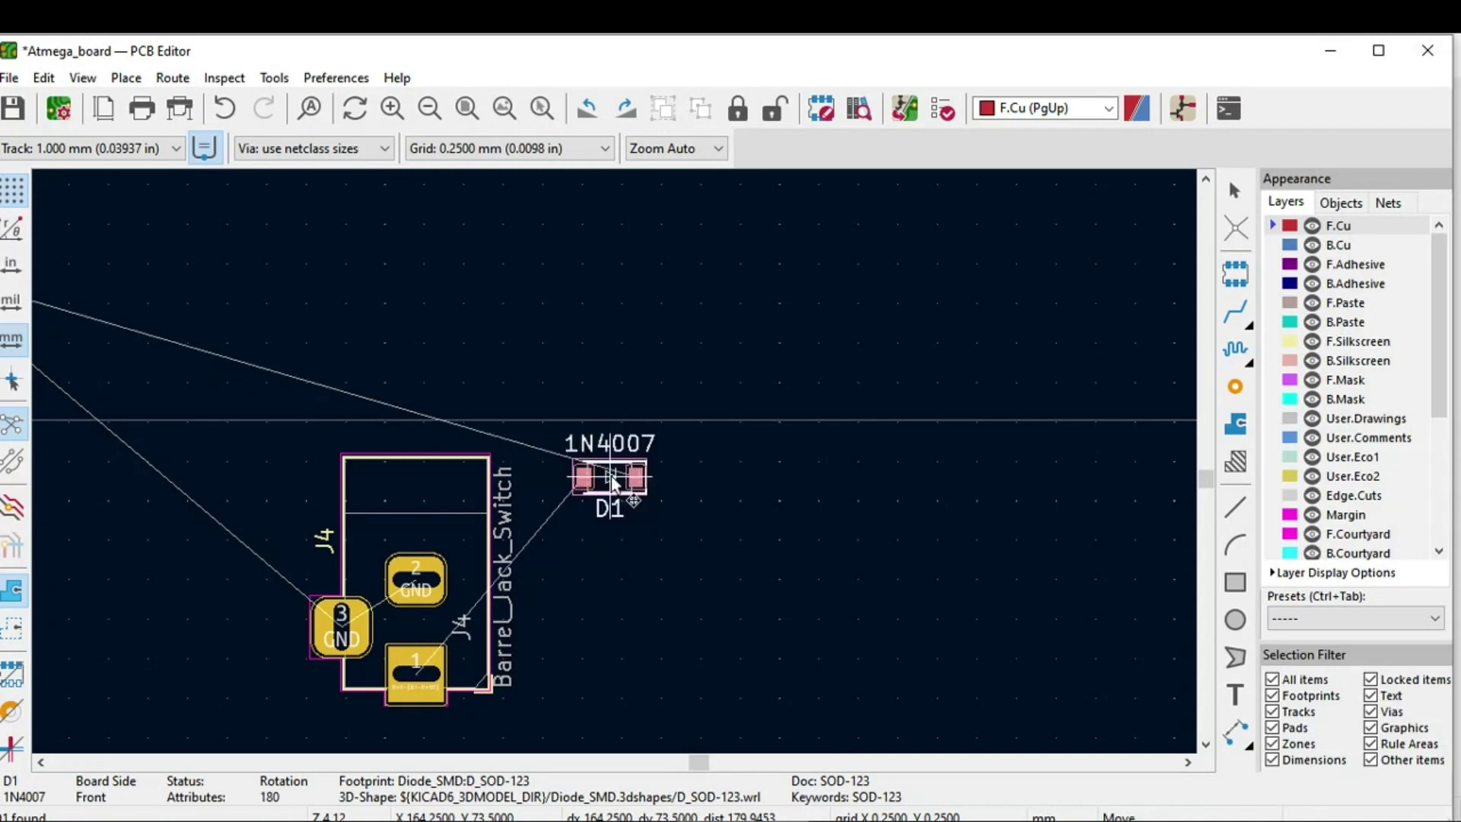
scroll(590, 494, up, 4)
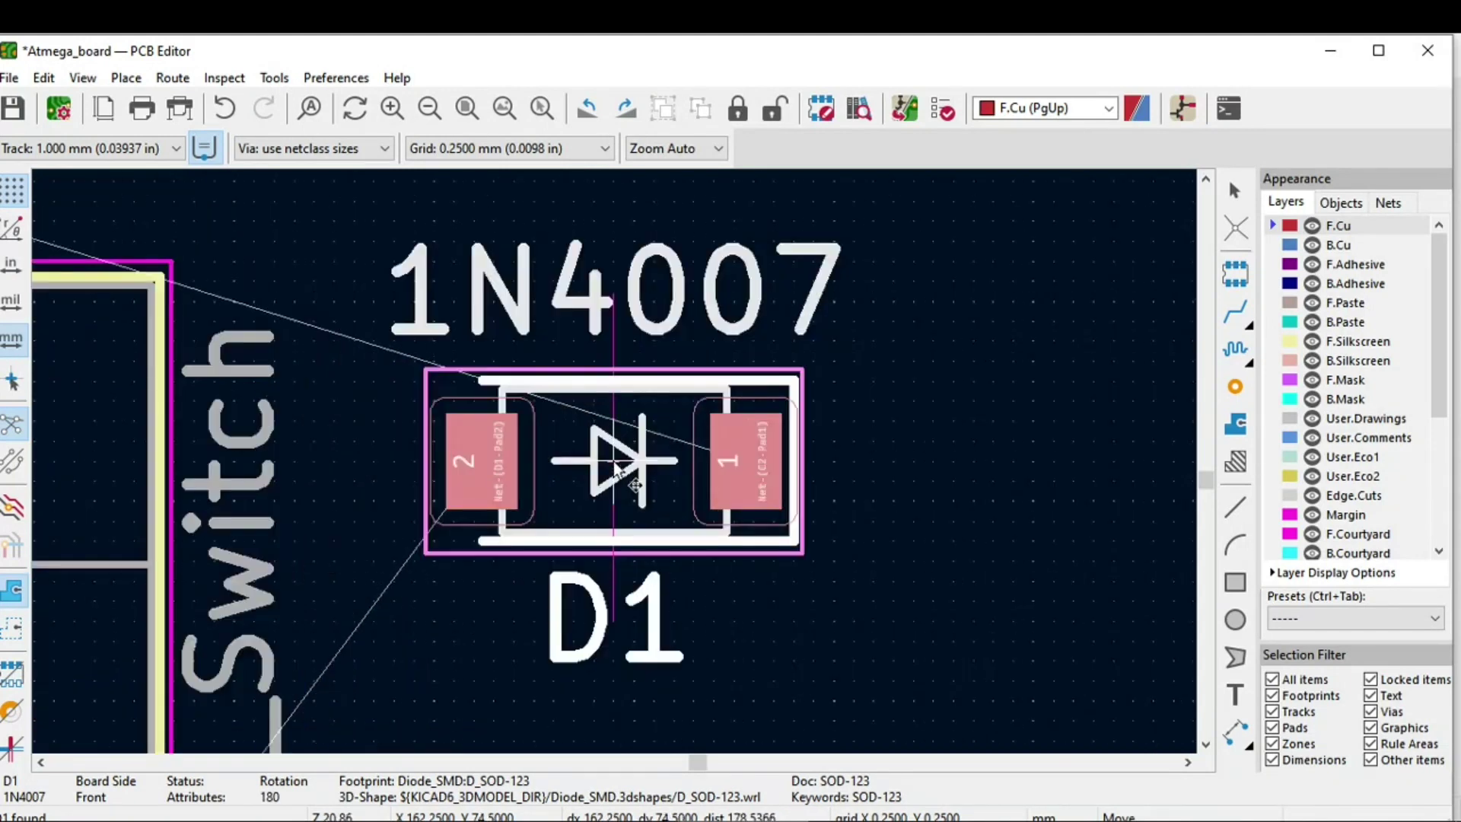
scroll(605, 476, down, 3)
scroll(614, 461, down, 1)
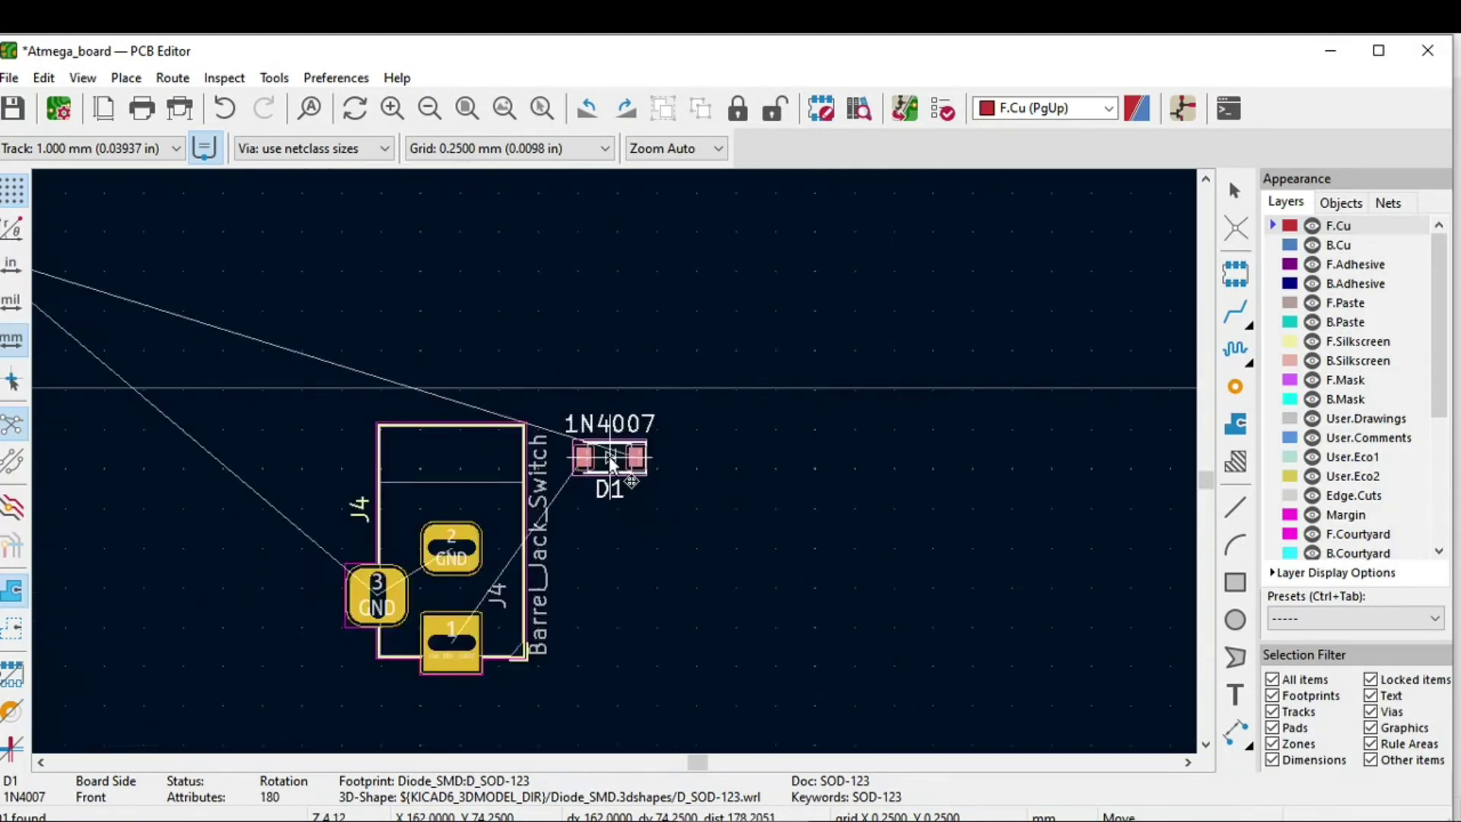
click(608, 461)
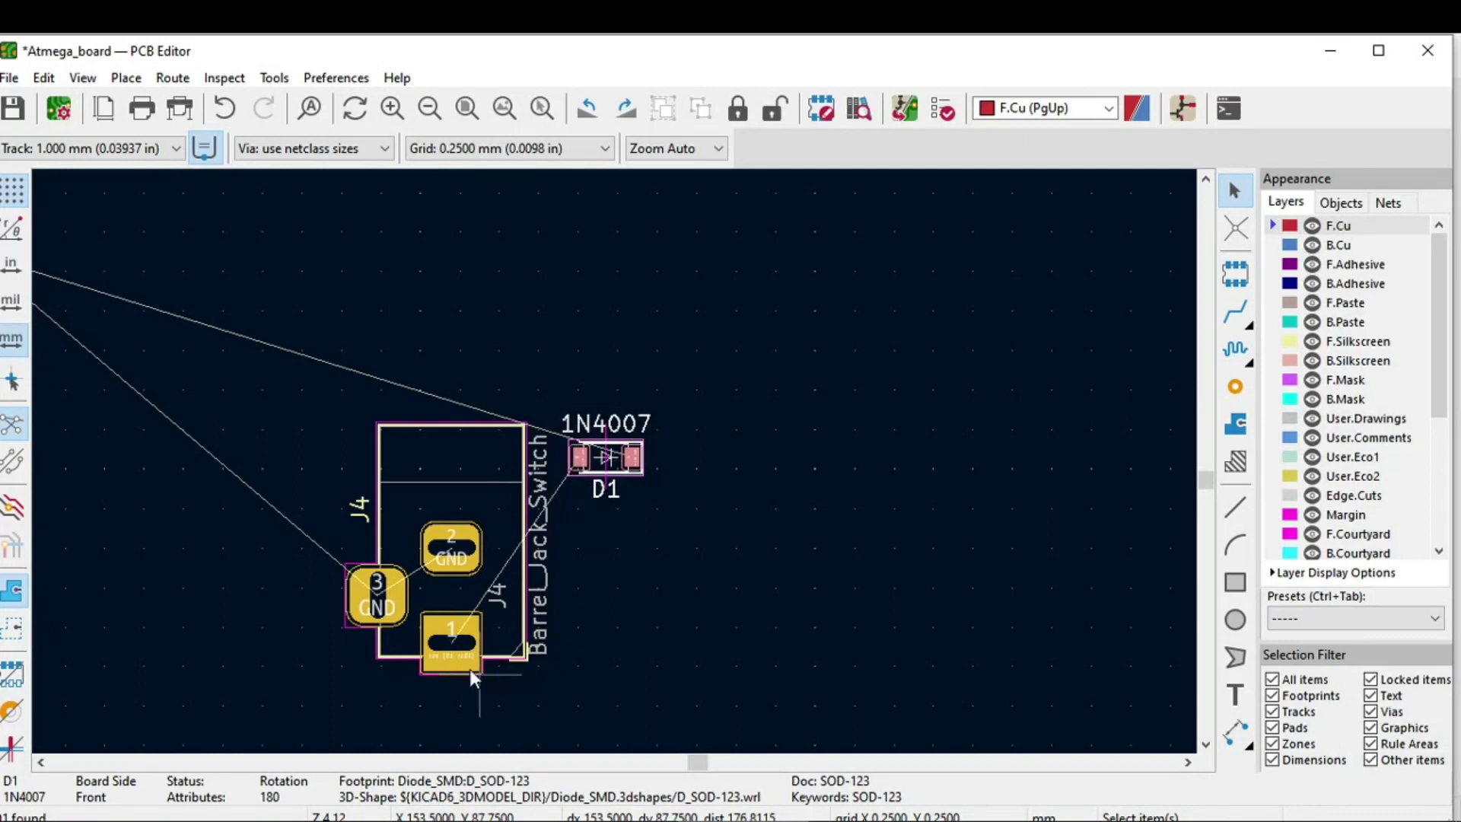
scroll(614, 460, down, 5)
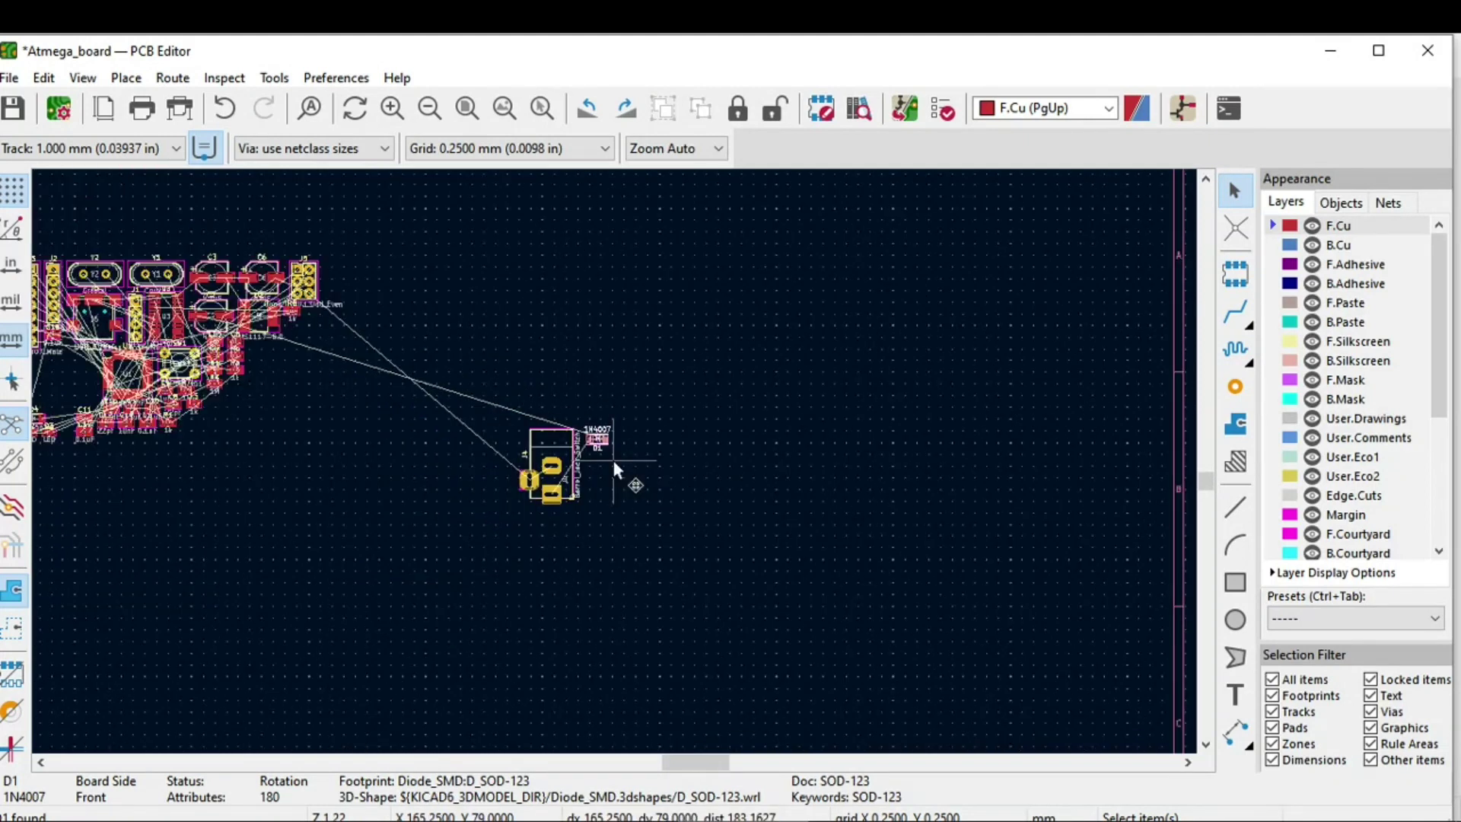
click(614, 461)
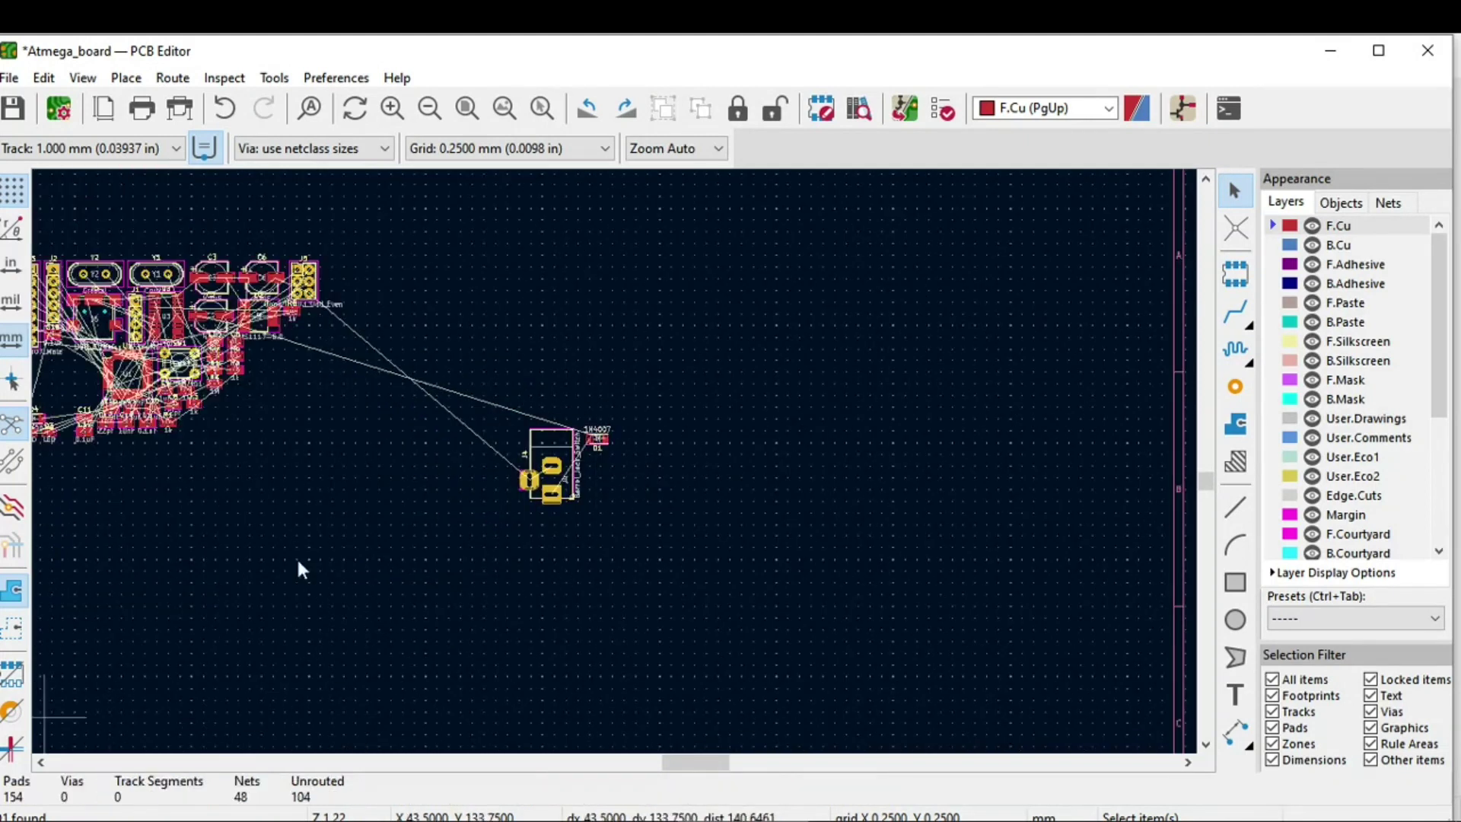
Select the 47uF capacitor C2 in the Schematic Editor's power circuit and return to the PCB Editor
key(alt+Tab)
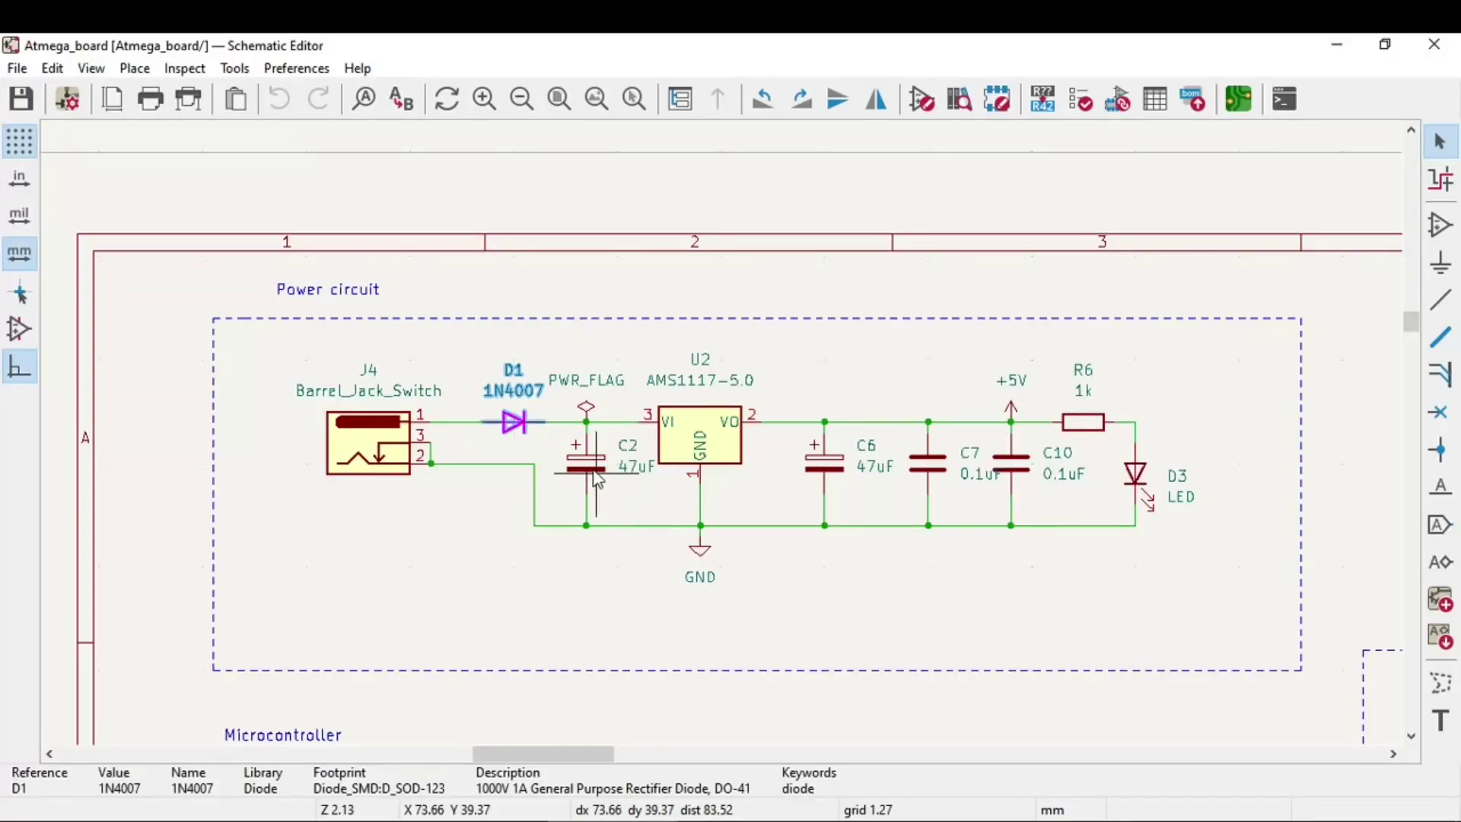
click(588, 476)
key(alt+Tab)
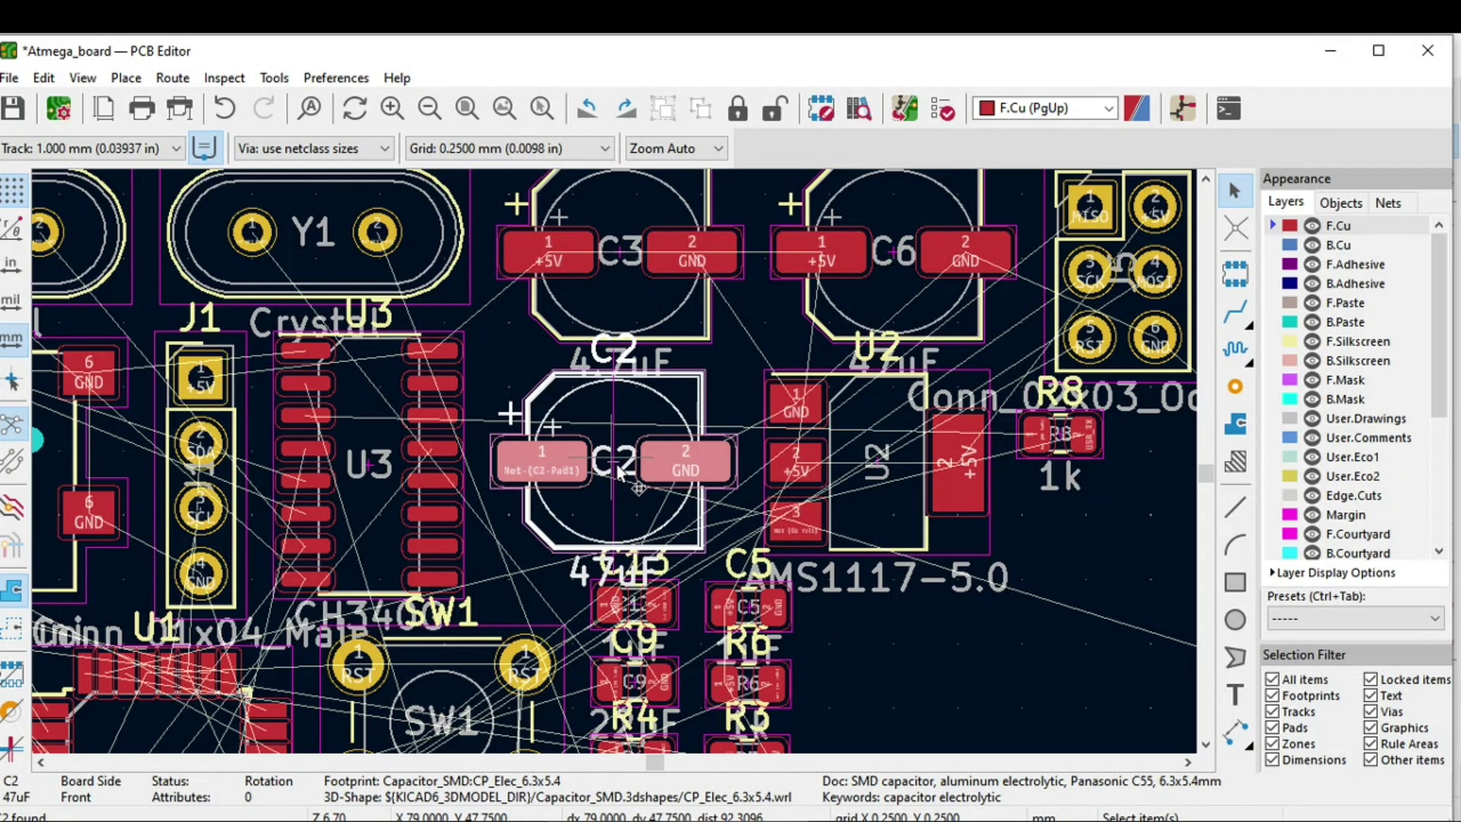
Rotate capacitor C2 to 180° and place it directly below barrel jack J4 at about X 150.5, Y 93.5 mm
scroll(618, 472, down, 2)
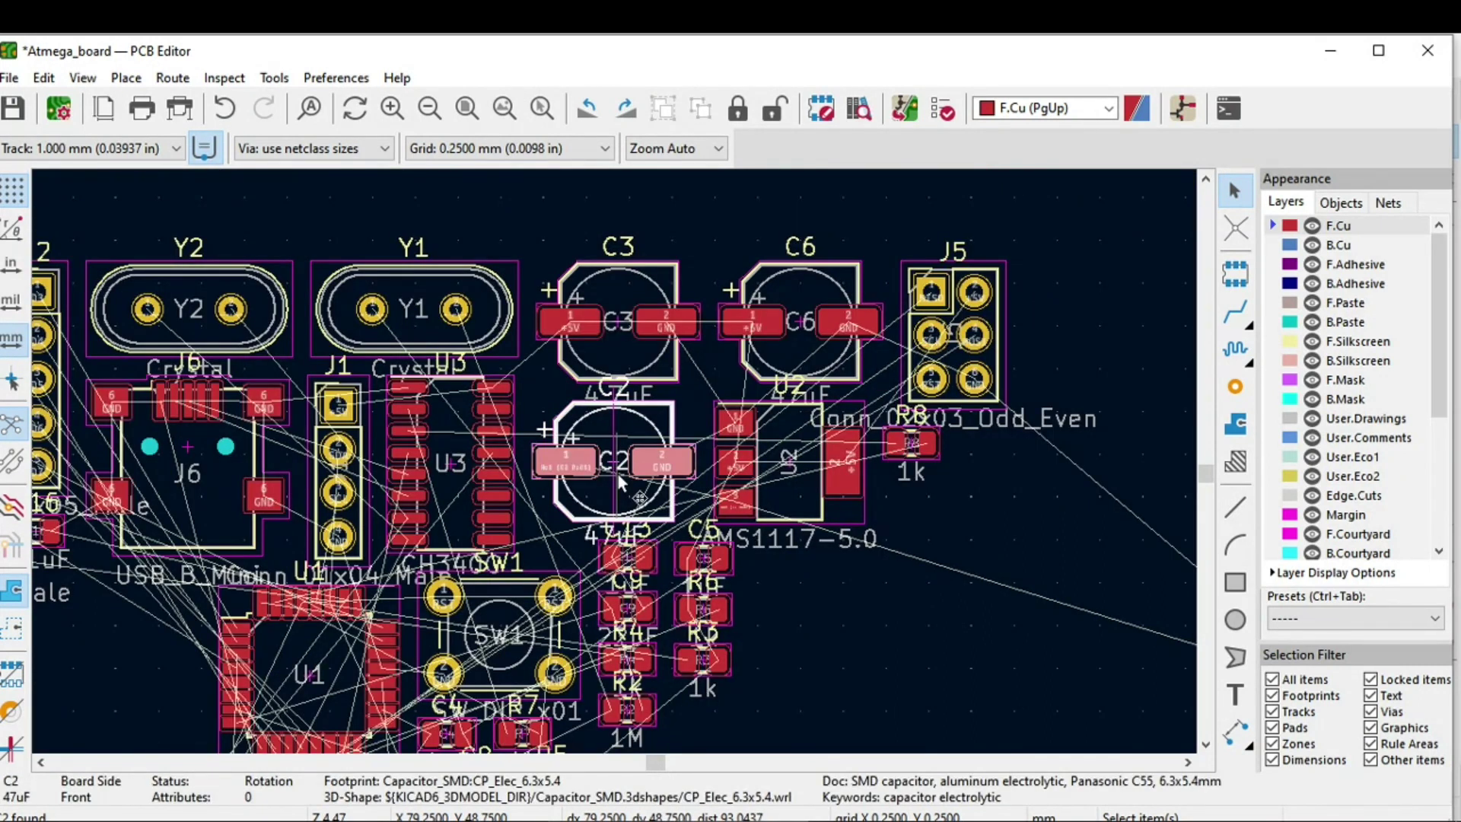
key(m)
scroll(621, 481, down, 4)
scroll(751, 555, up, 4)
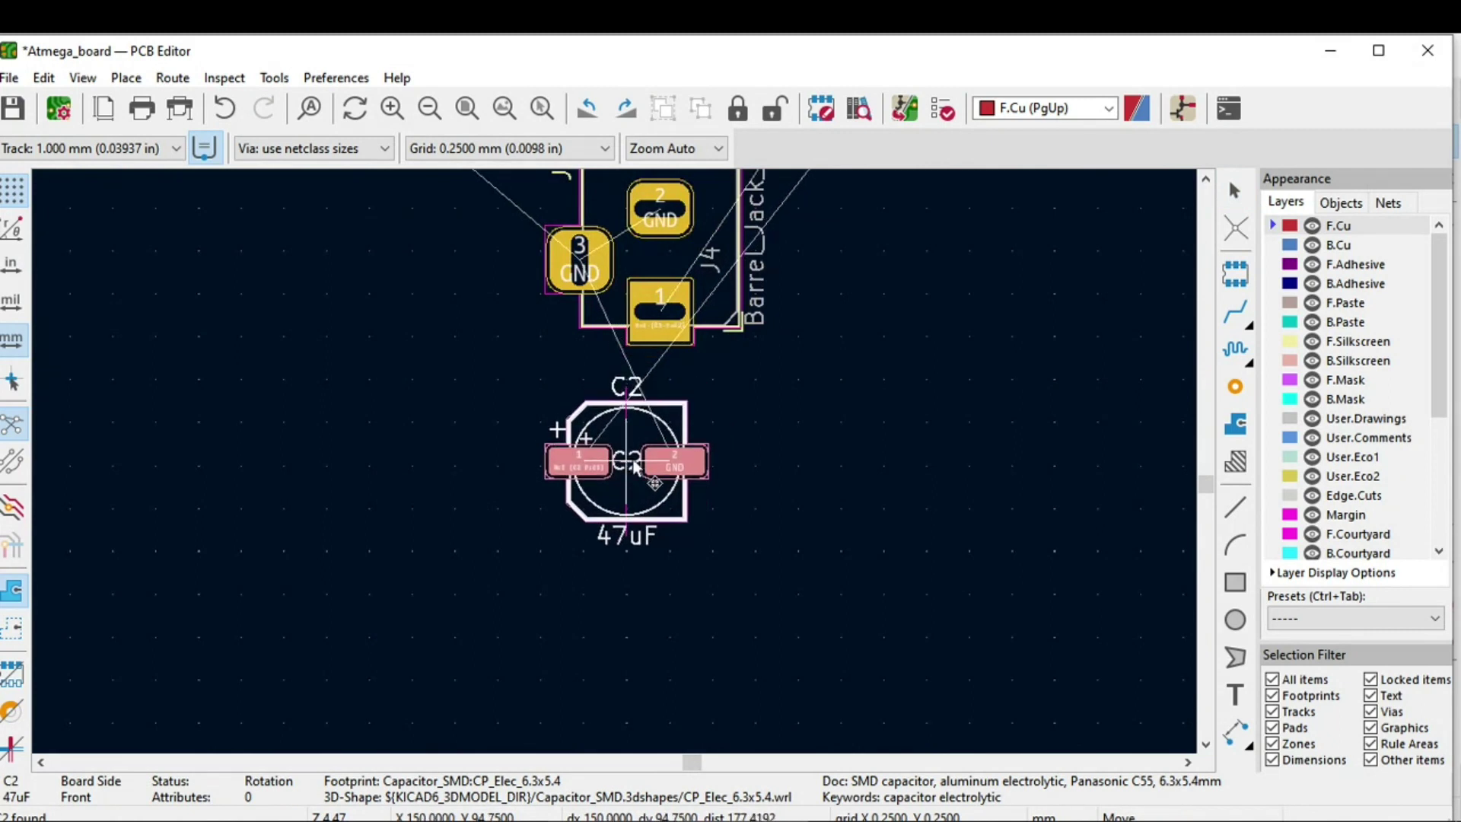
scroll(620, 475, down, 1)
scroll(612, 483, down, 2)
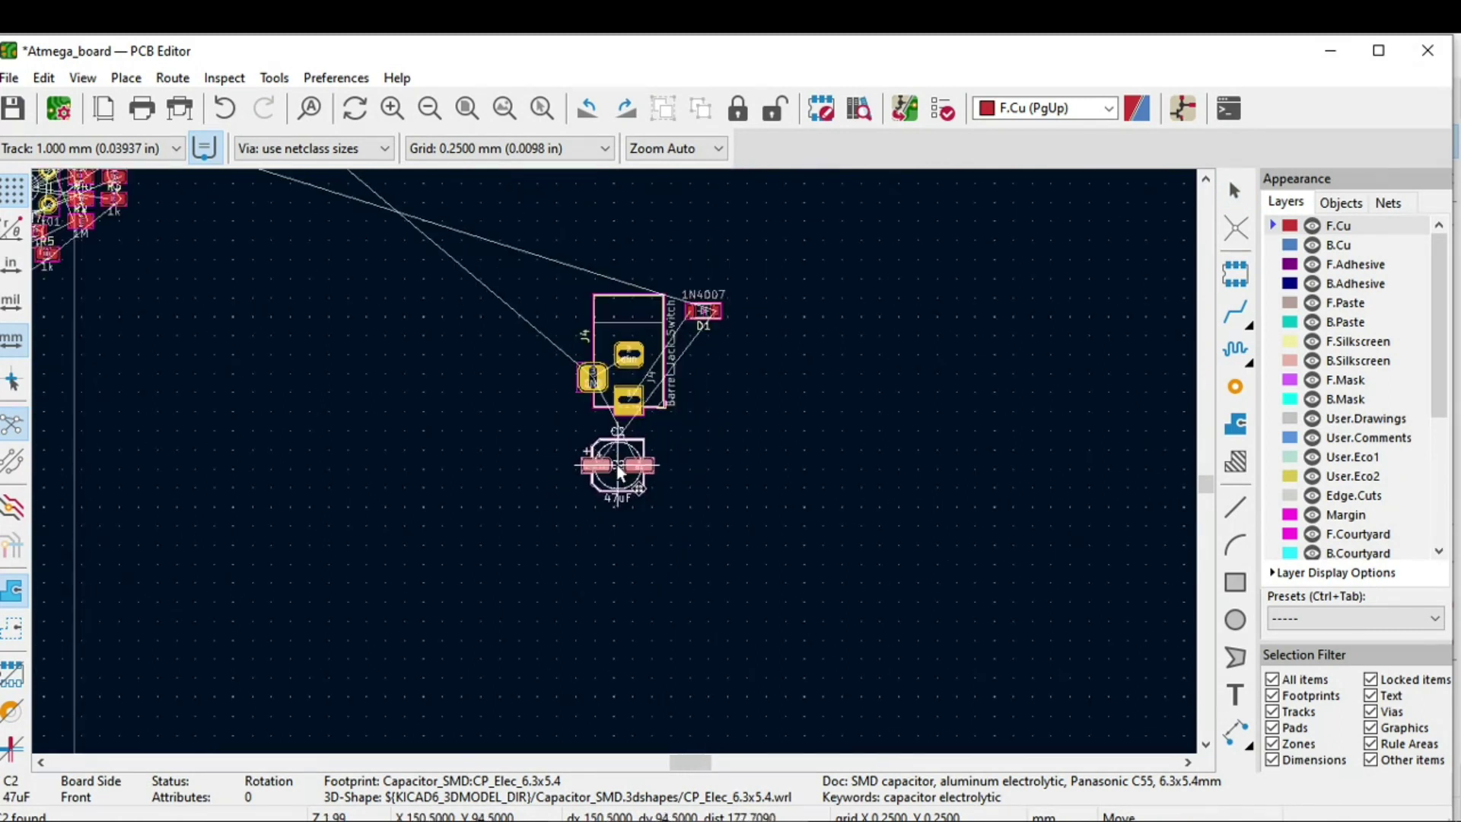
scroll(618, 476, up, 5)
key(r)
key(r)
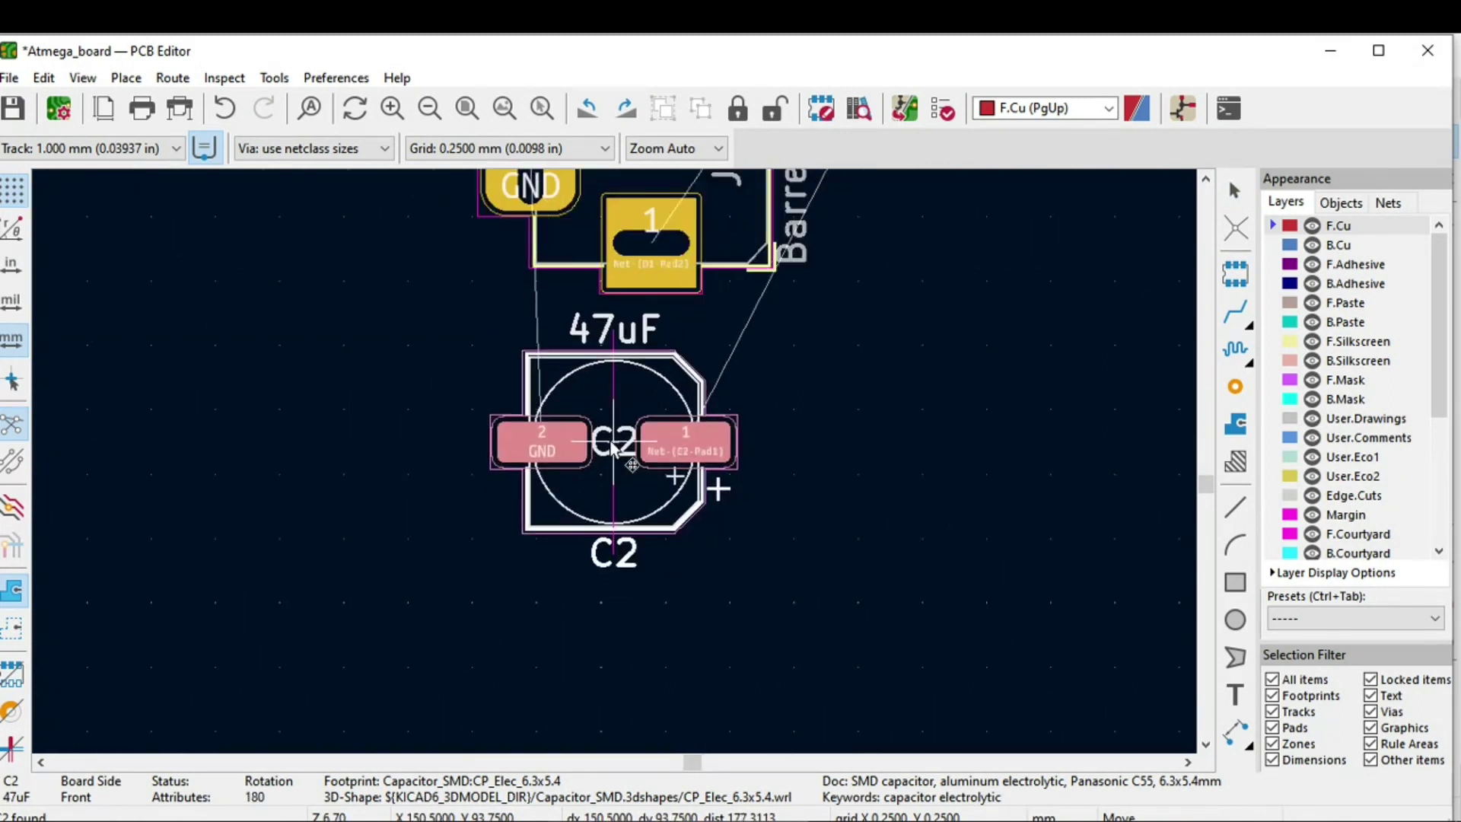
click(618, 443)
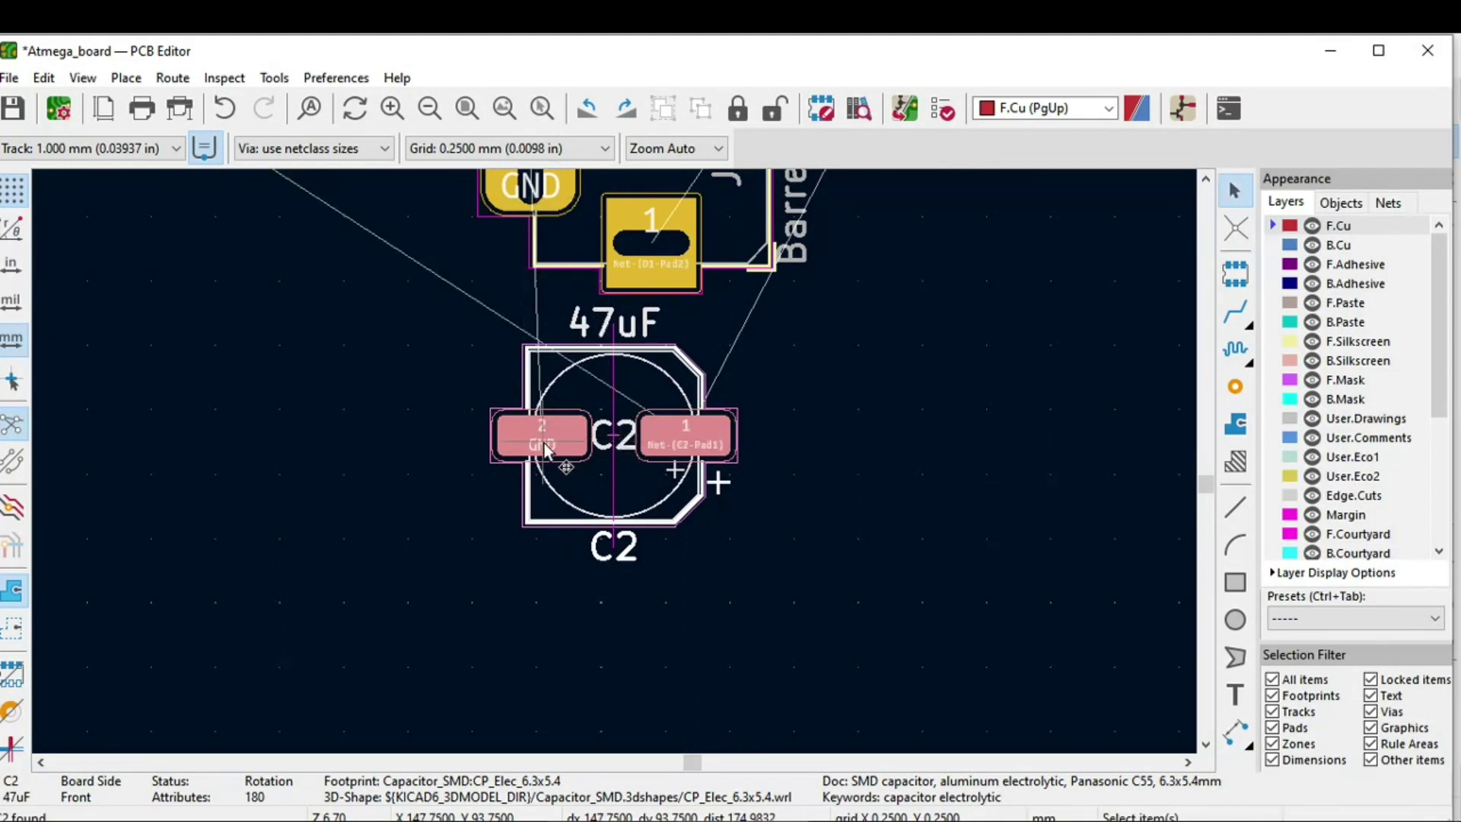
scroll(545, 449, down, 3)
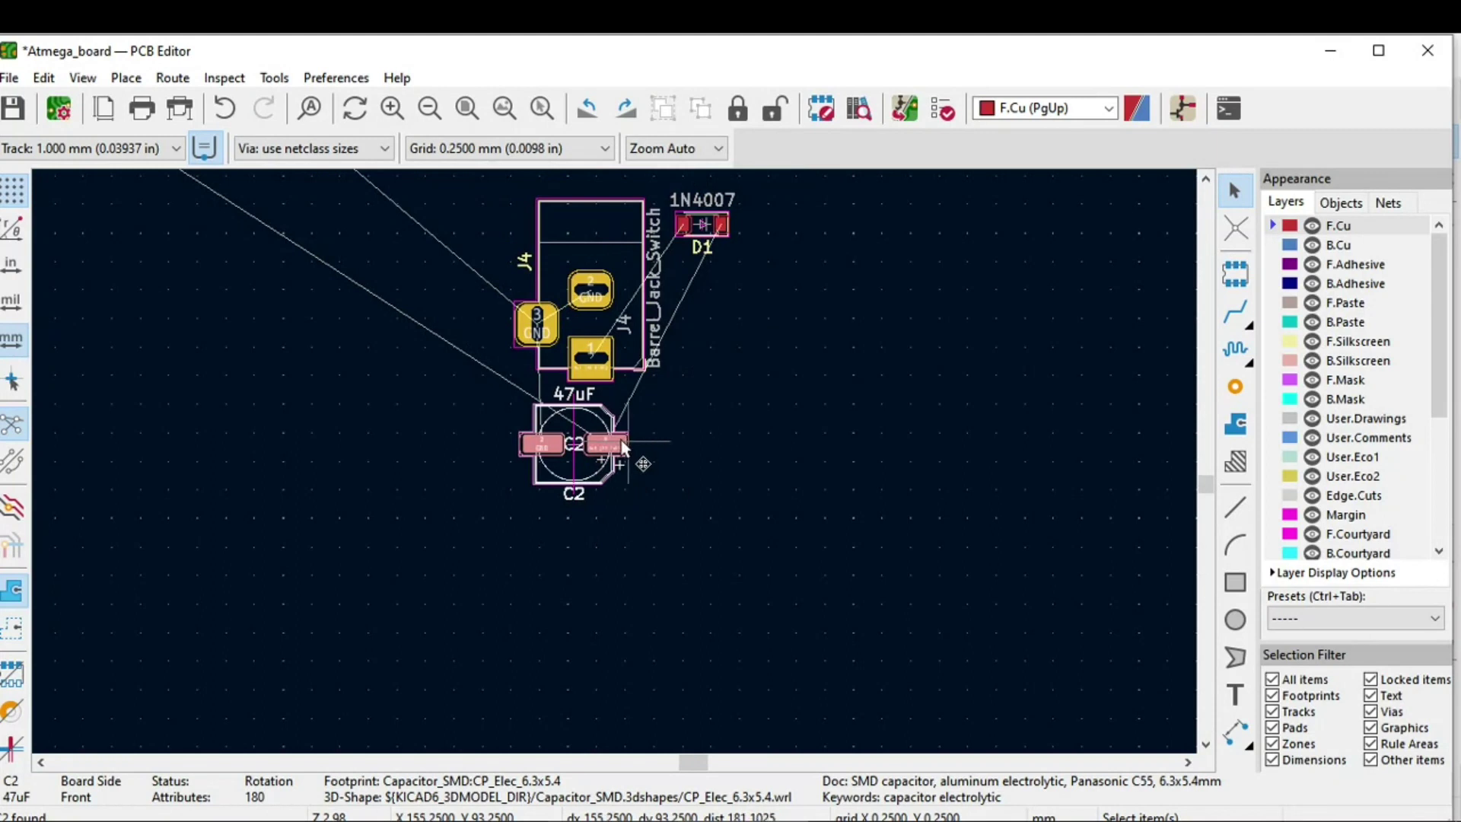
scroll(624, 445, up, 2)
scroll(626, 445, down, 2)
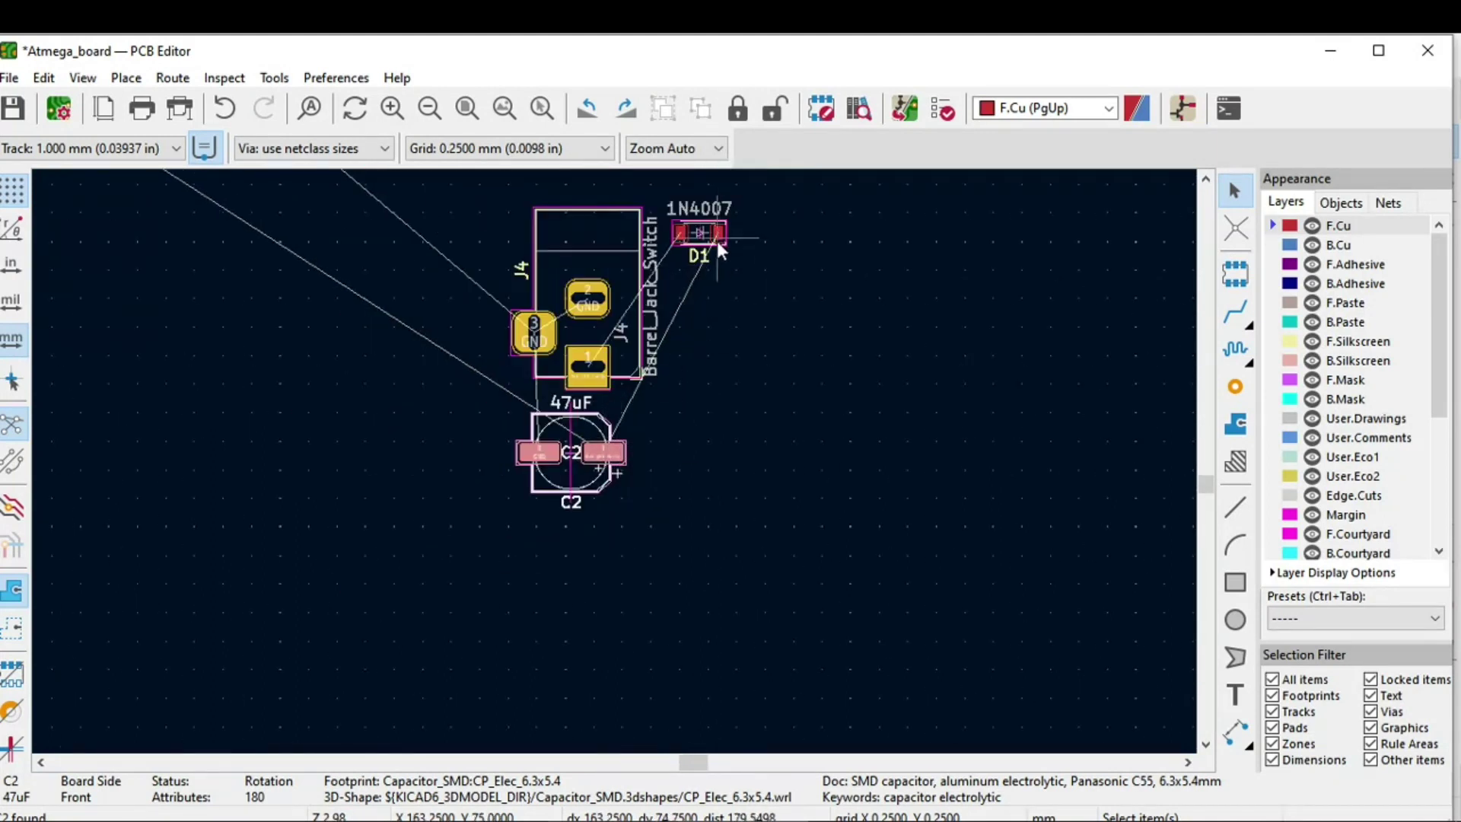
Select voltage regulator U2 (AMS1117-5.0) in the Schematic Editor and return to the PCB Editor
key(alt+Tab)
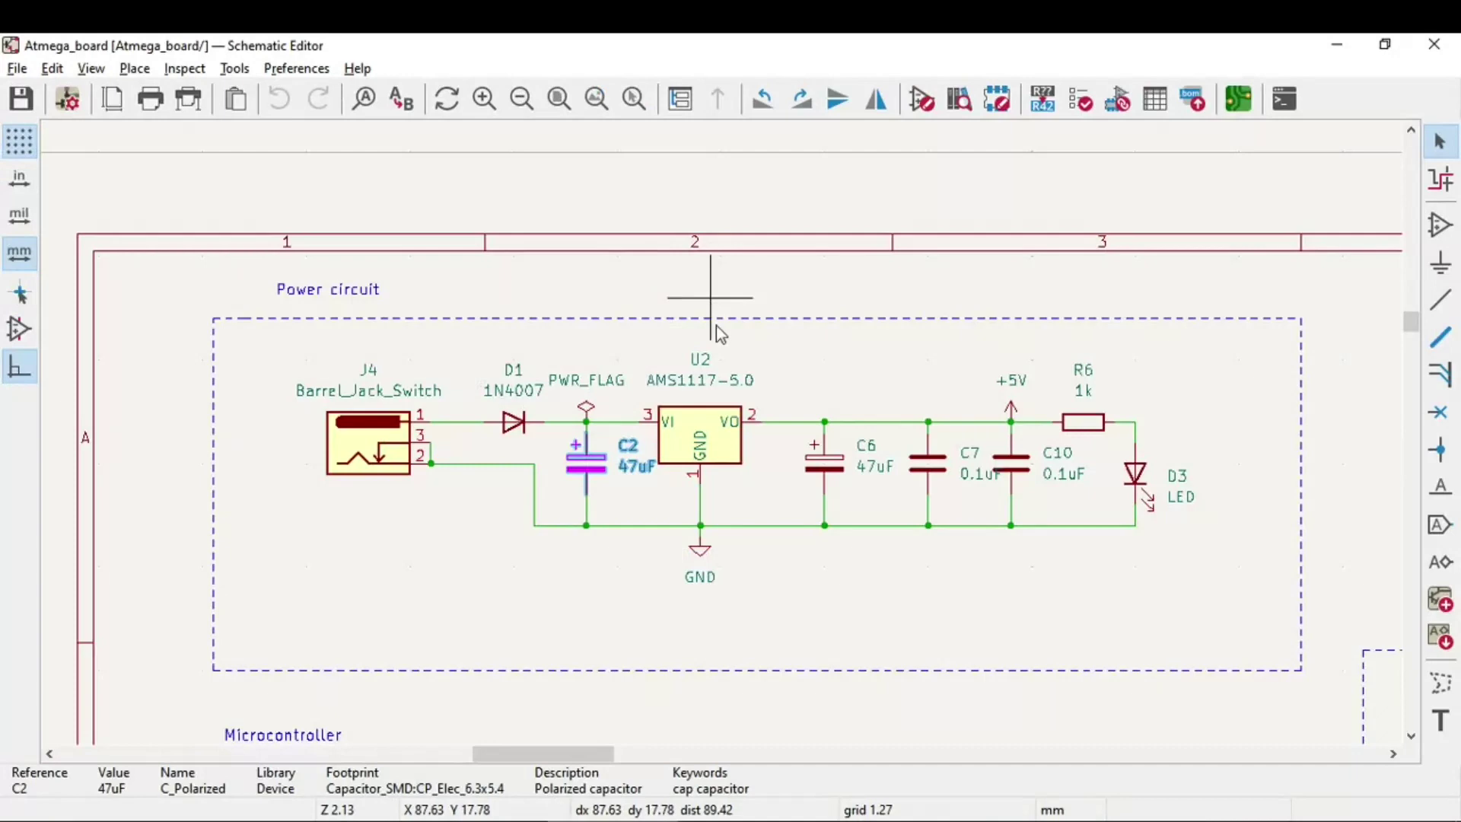
click(715, 452)
key(alt+Tab)
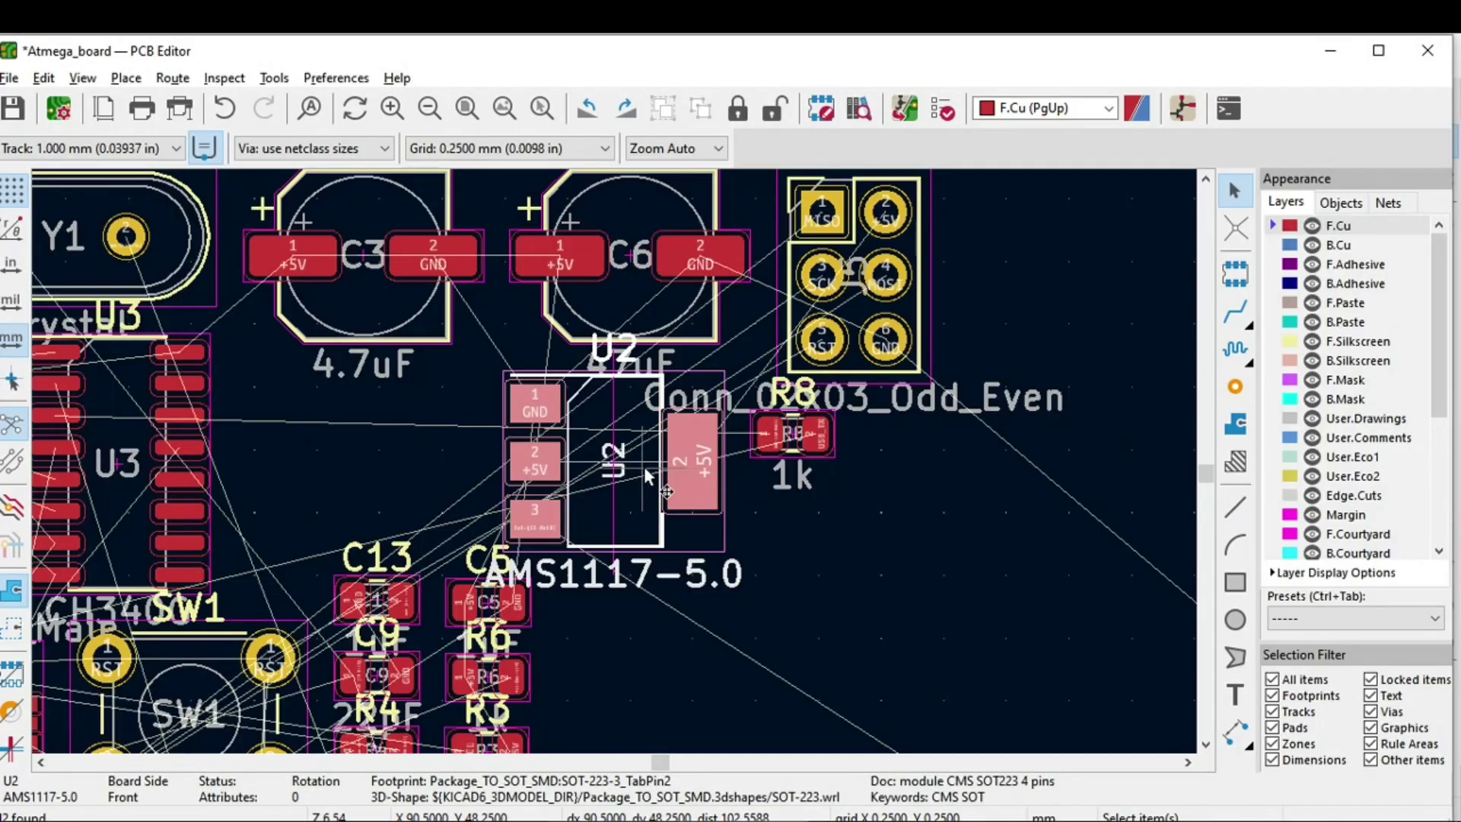
Rotate regulator U2 to 90° and place it just below diode D1, beside barrel jack J4, at about X 162.5, Y 82 mm
key(m)
scroll(644, 487, down, 5)
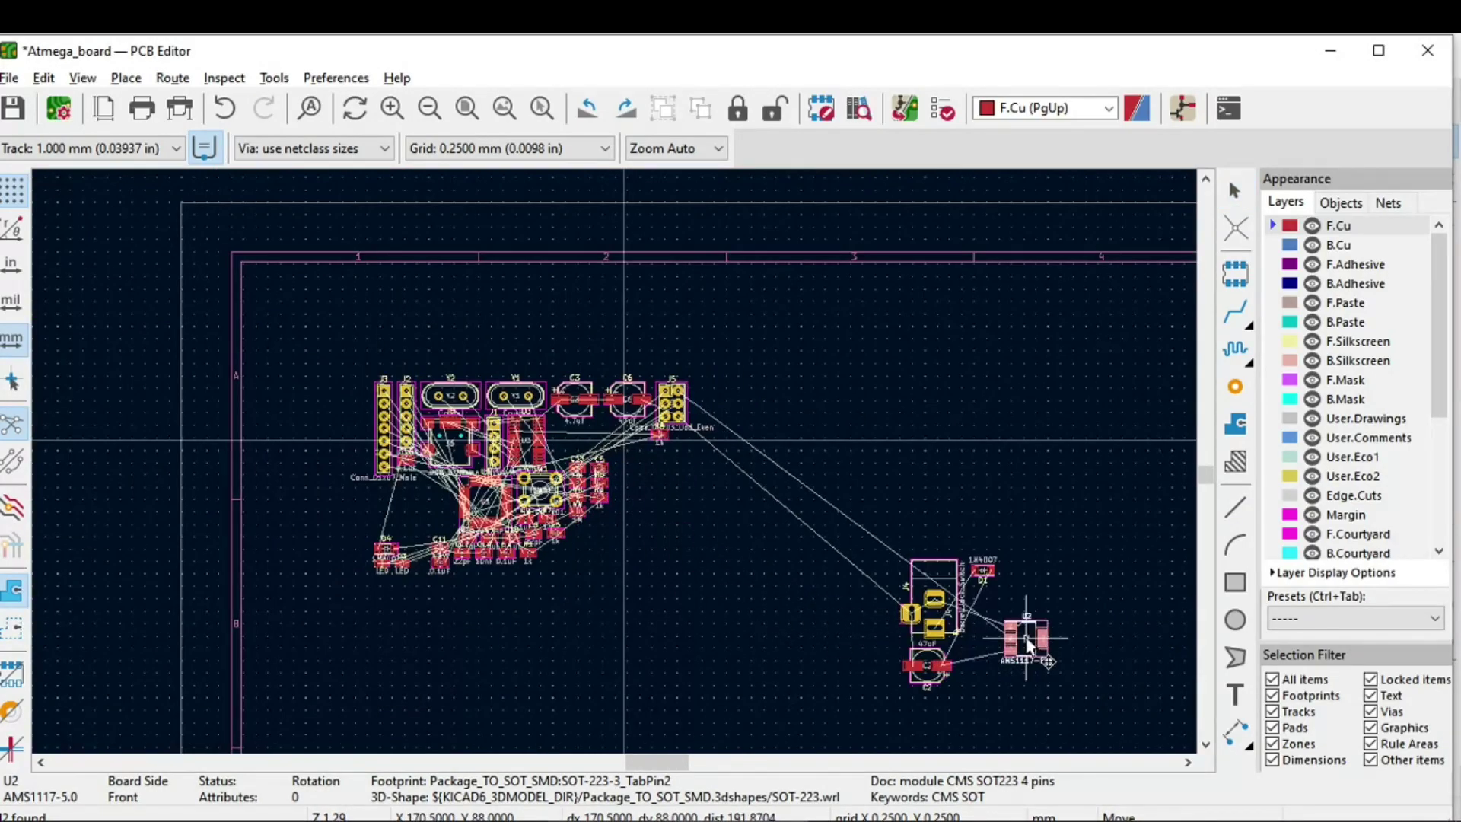
key(r)
scroll(1028, 645, up, 6)
scroll(615, 466, down, 4)
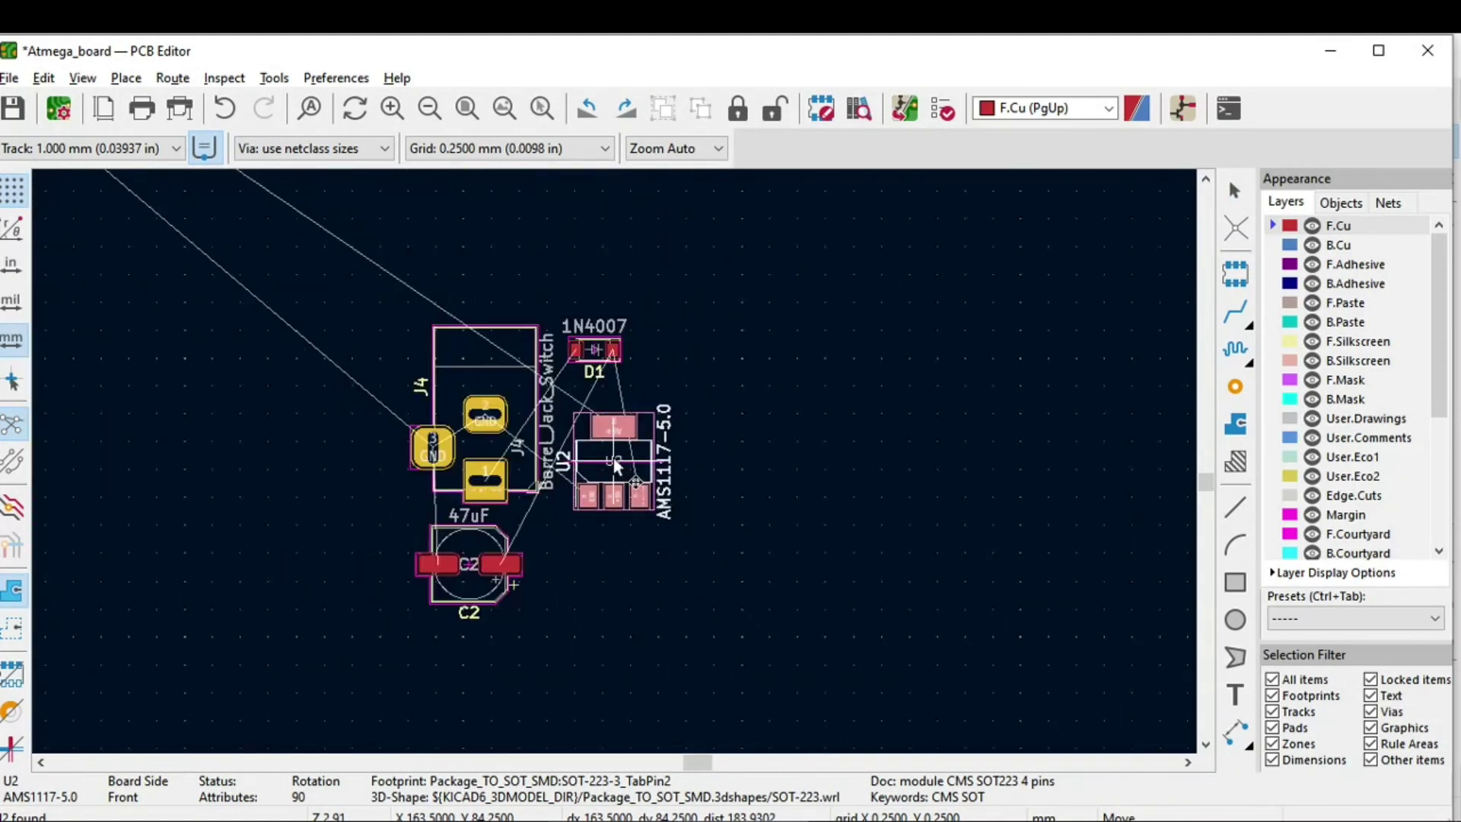
click(606, 444)
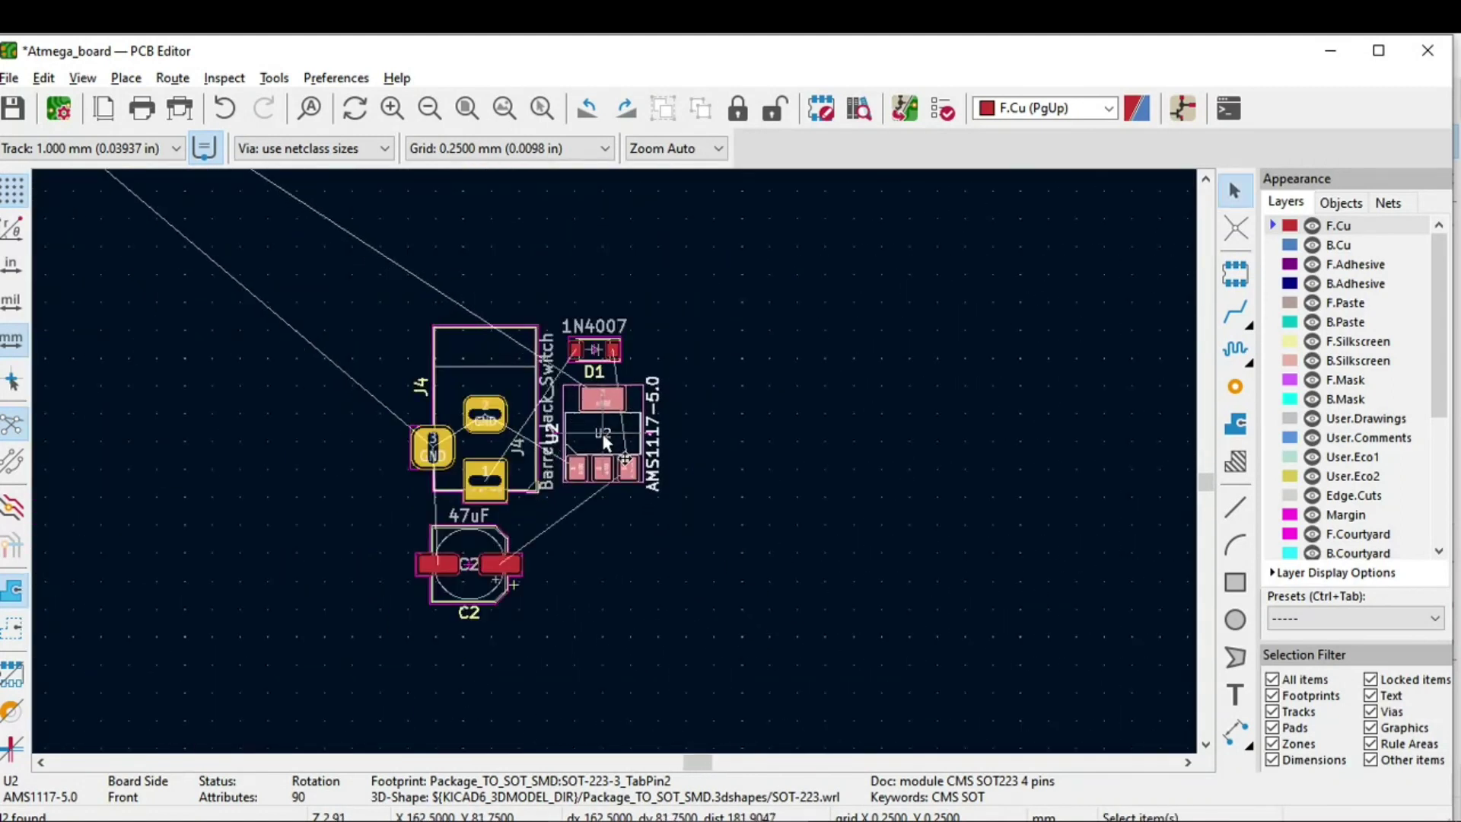
Select the 47uF capacitor C6 in the Schematic Editor's power circuit and return to the PCB Editor
key(alt+Tab)
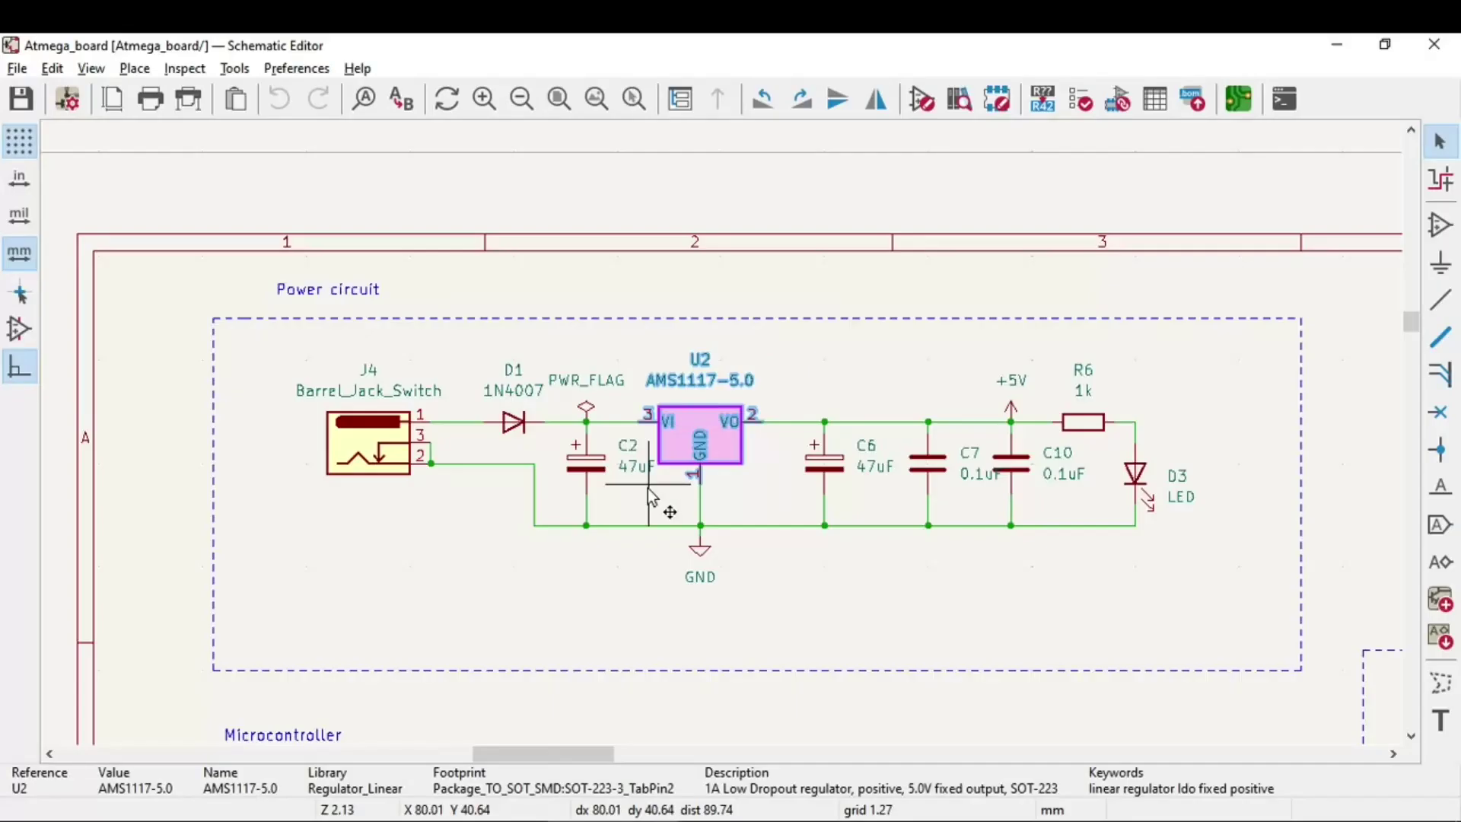
click(819, 474)
key(alt+Tab)
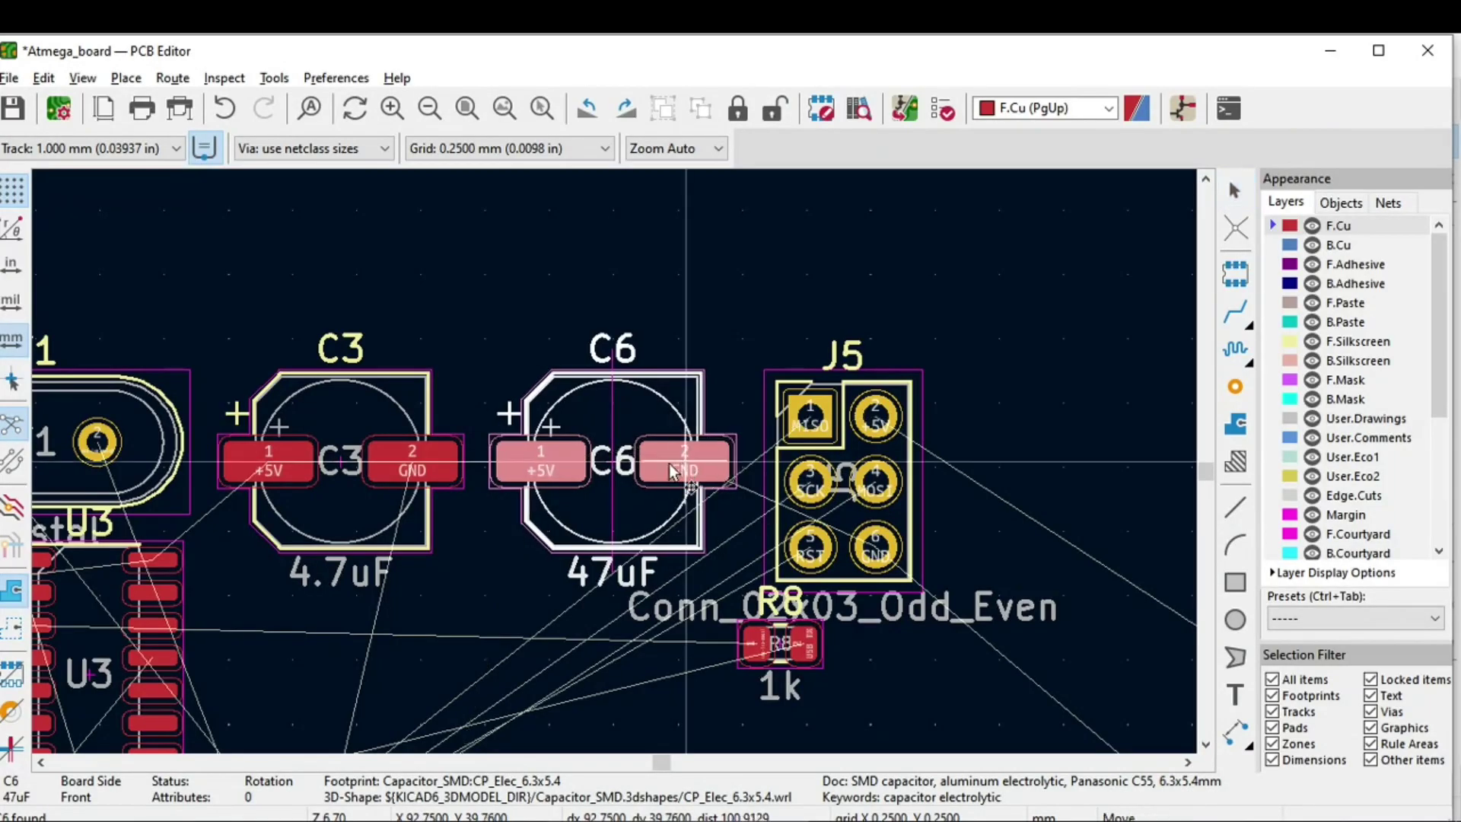
Rotate capacitor C6 to 180° and place it directly below capacitor C2, with their pads aligned vertically
scroll(671, 466, down, 6)
key(r)
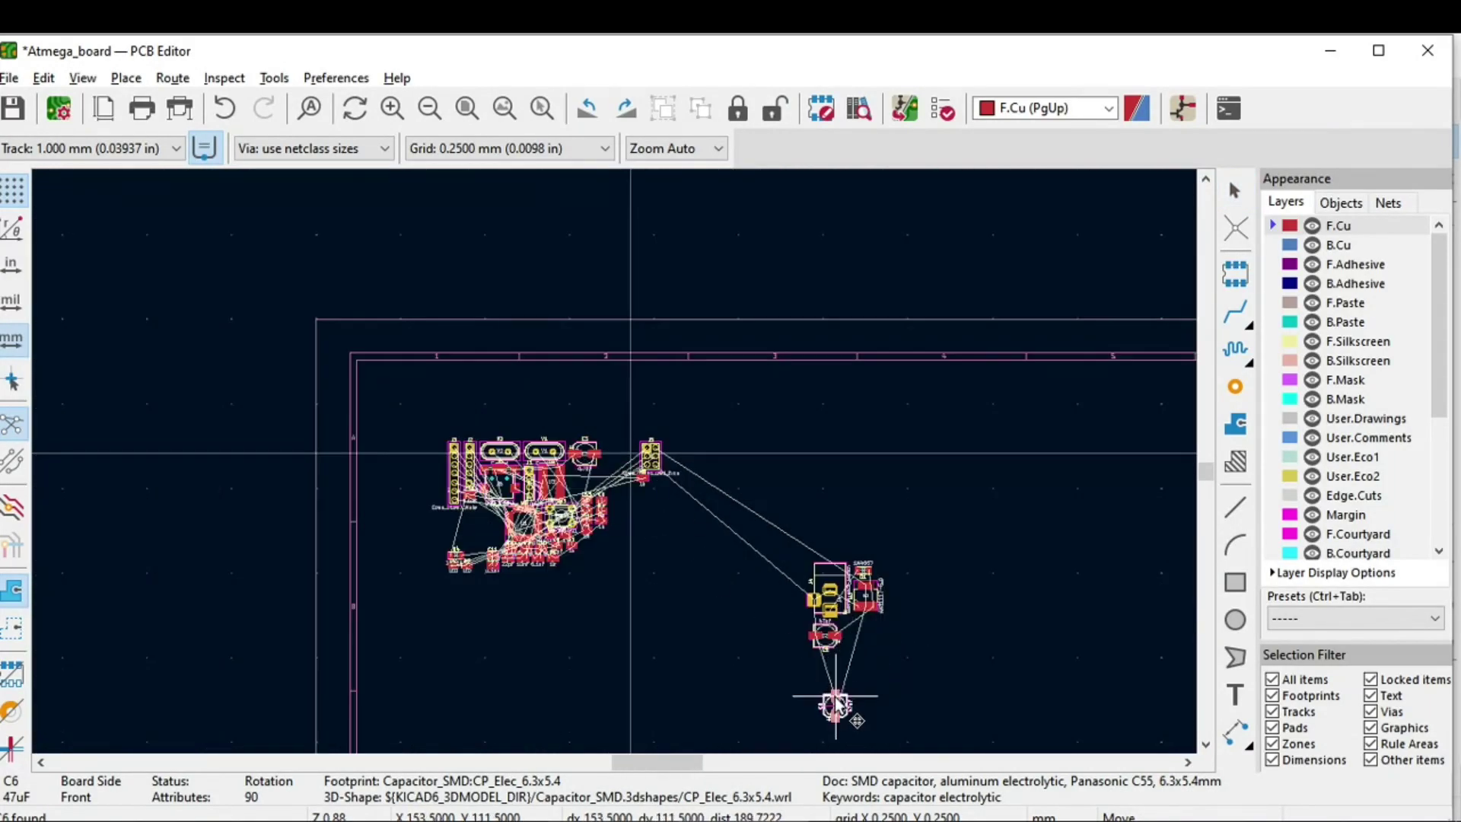
key(r)
scroll(836, 704, up, 7)
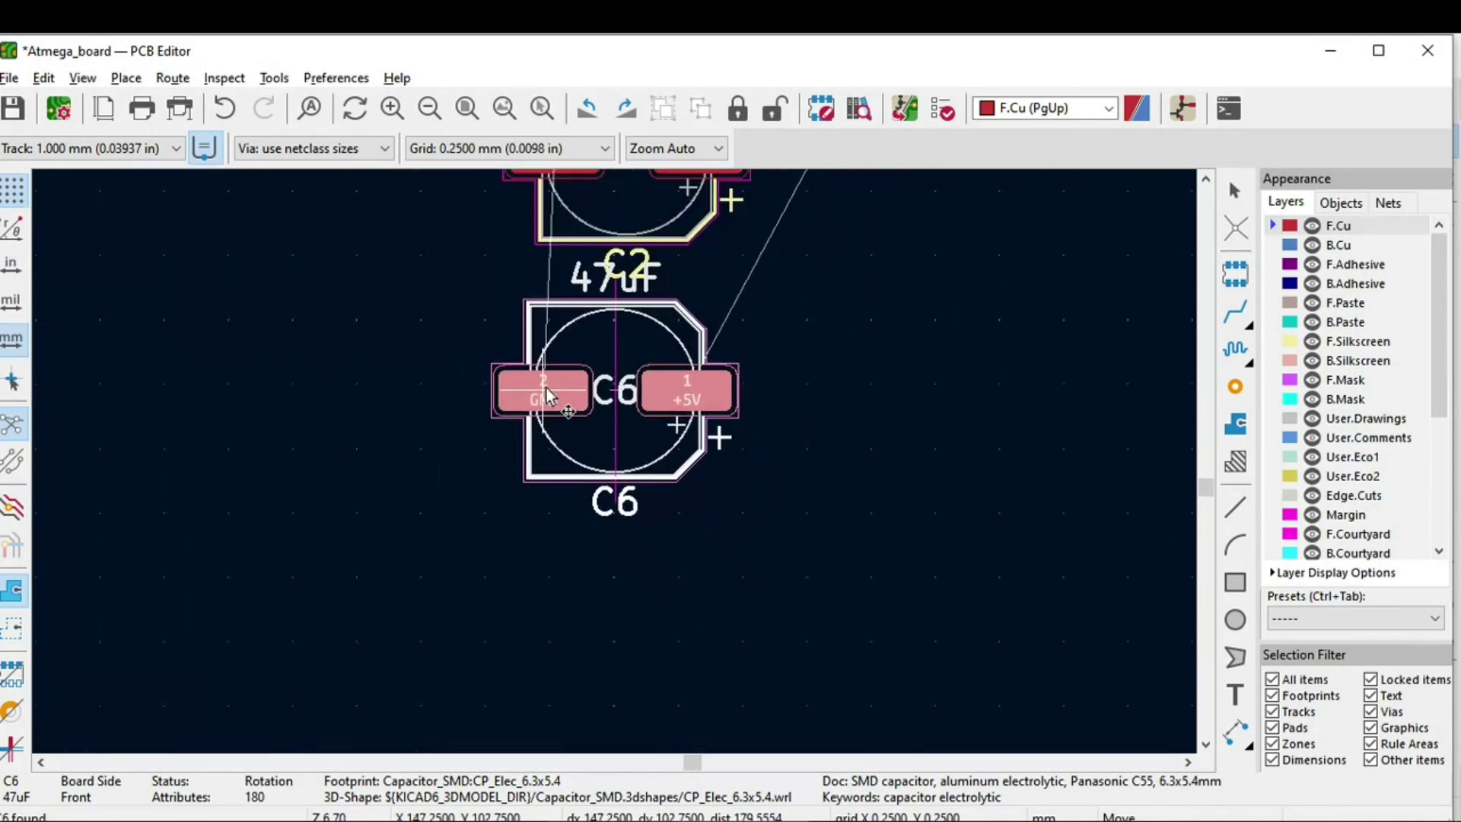
click(557, 392)
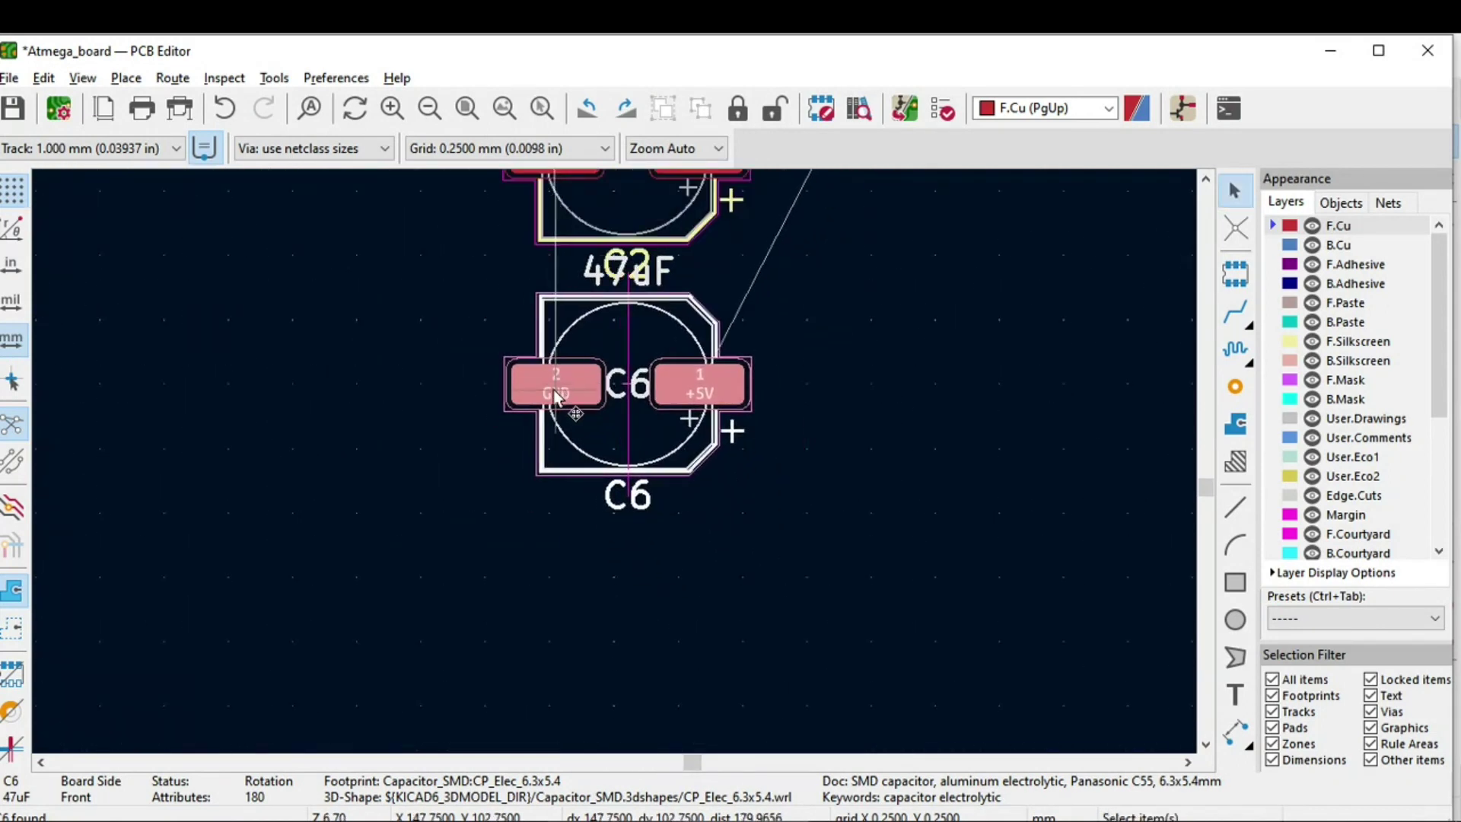
Select the 0.1uF capacitor C7 in the Schematic Editor's power circuit and return to the PCB Editor
scroll(613, 461, down, 6)
key(alt+Tab)
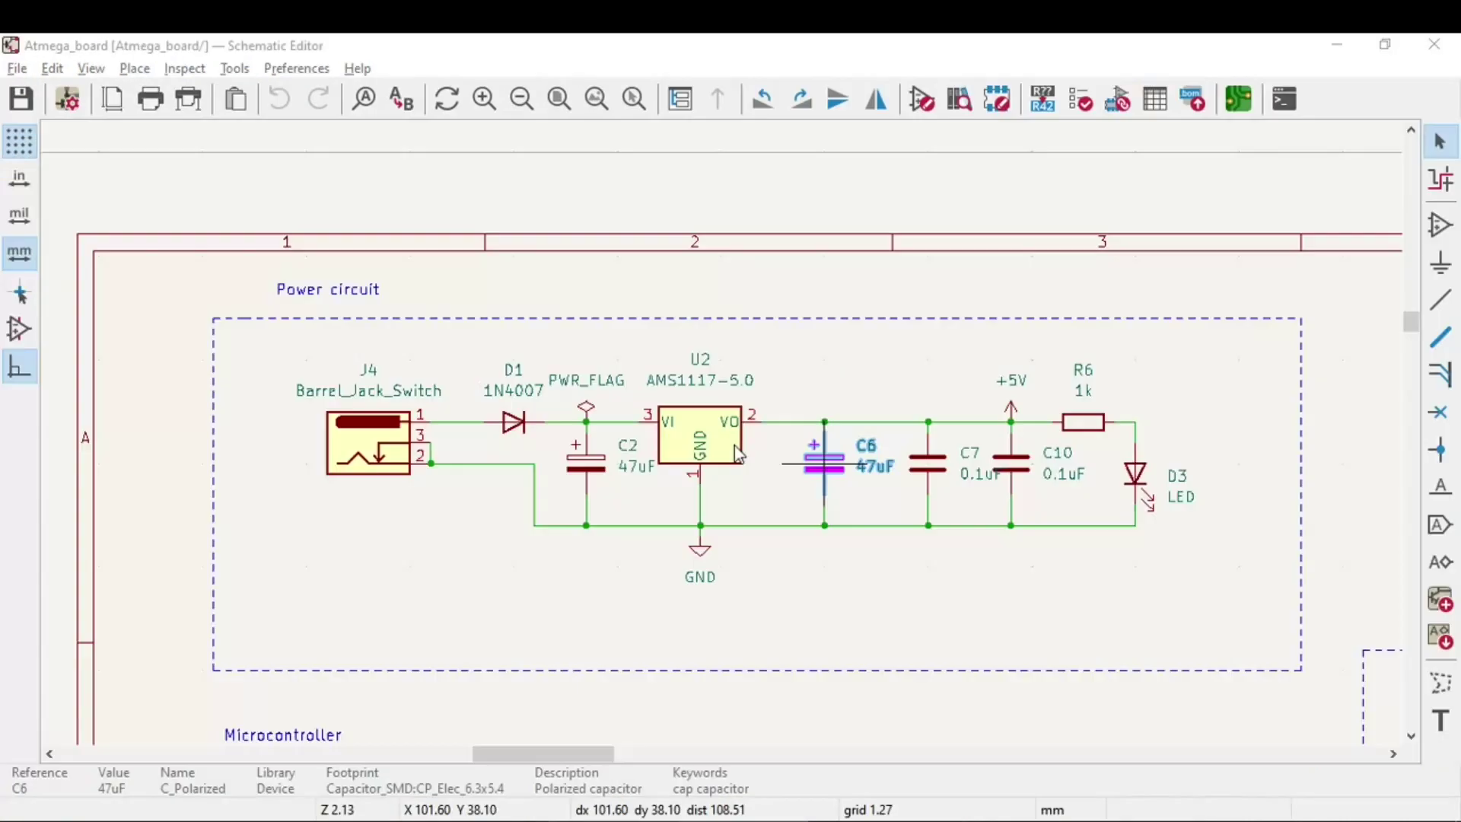
click(941, 472)
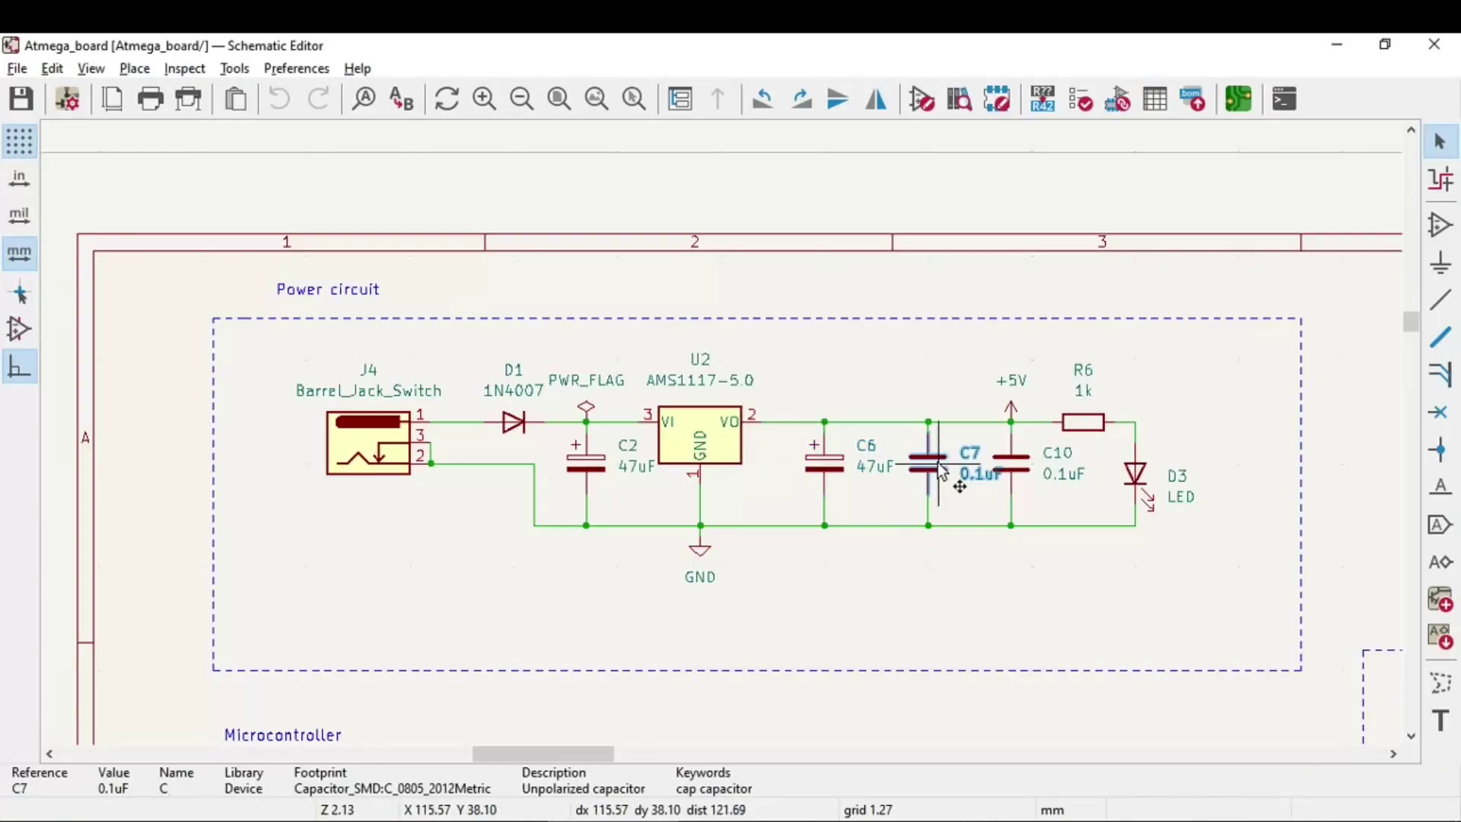
key(alt+Tab)
Rotate capacitor C7 to 180° and place it below the lower pads of regulator U2, at about X 161, Y 90.75 mm
key(m)
scroll(630, 460, down, 6)
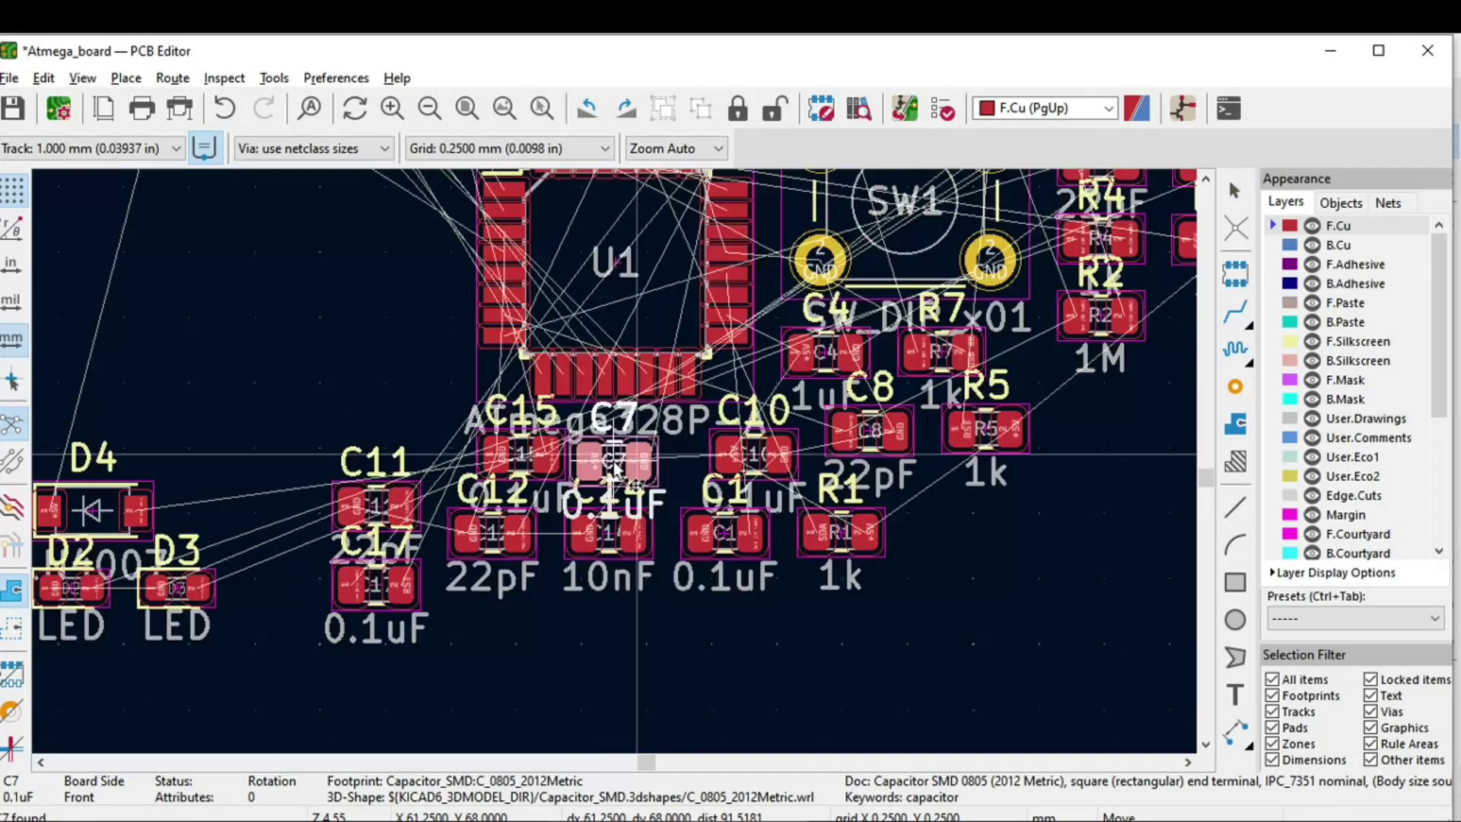
scroll(614, 457, up, 5)
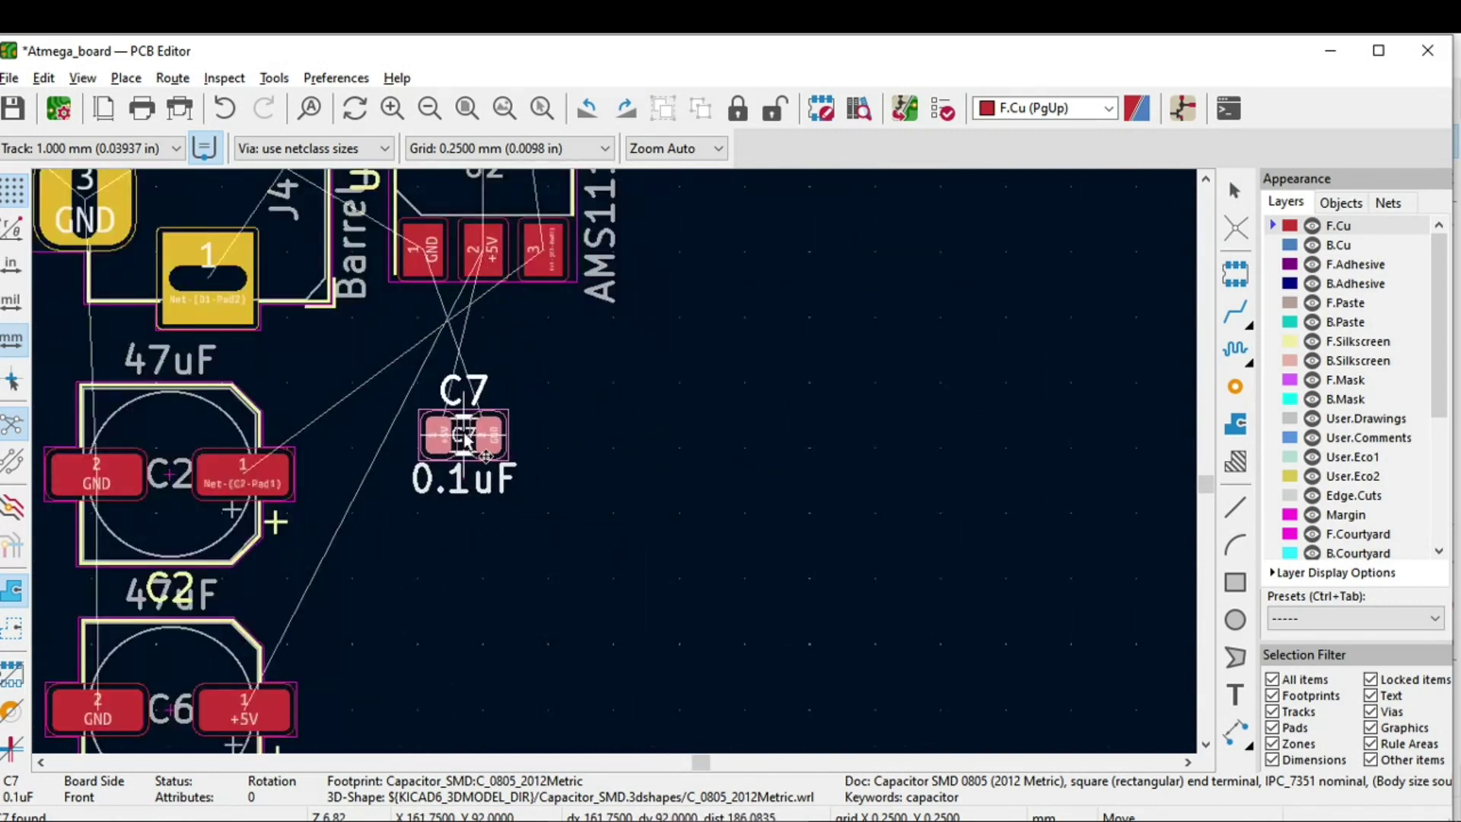
key(r)
key(r)
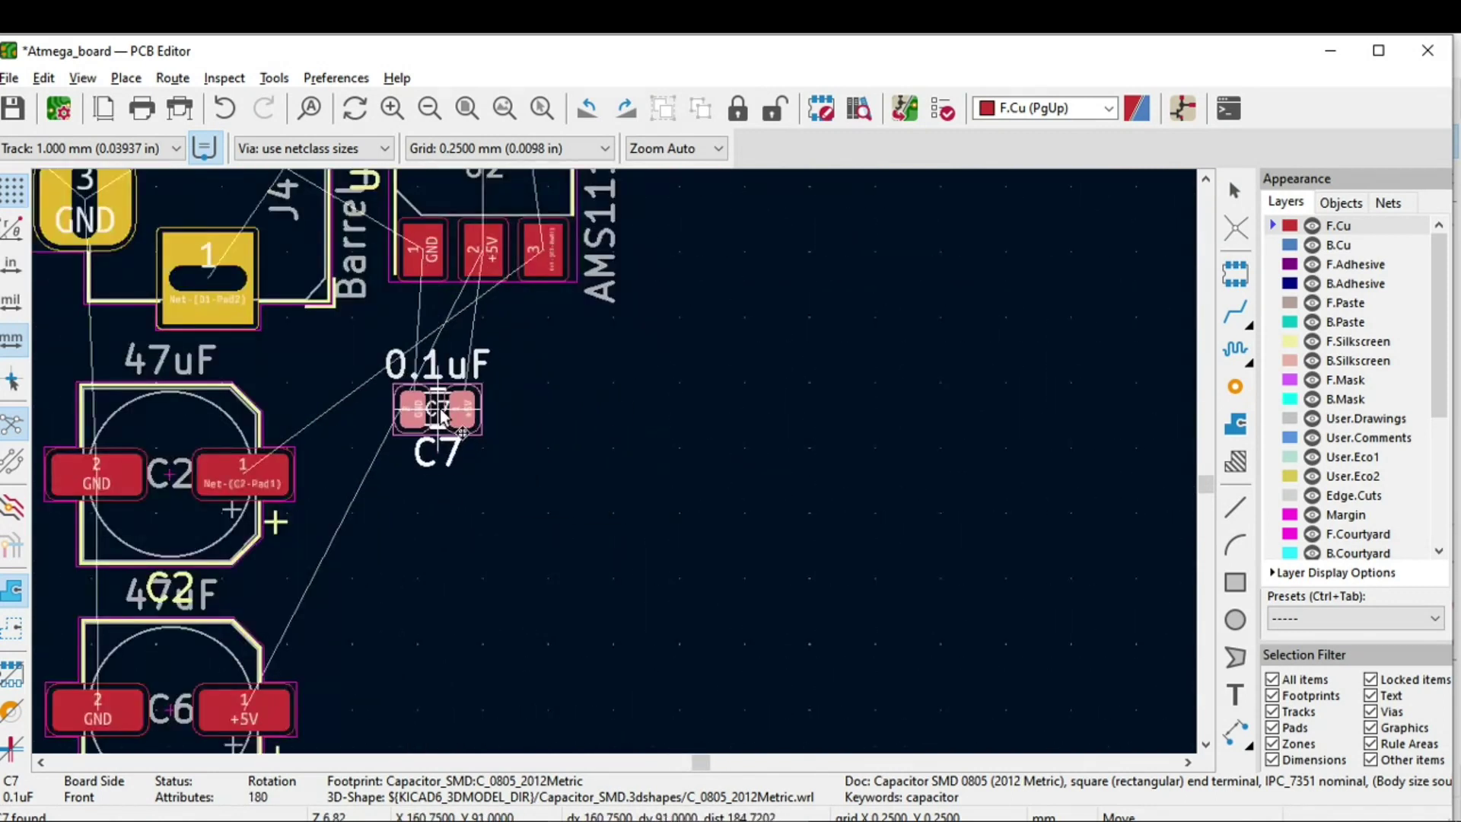
click(448, 407)
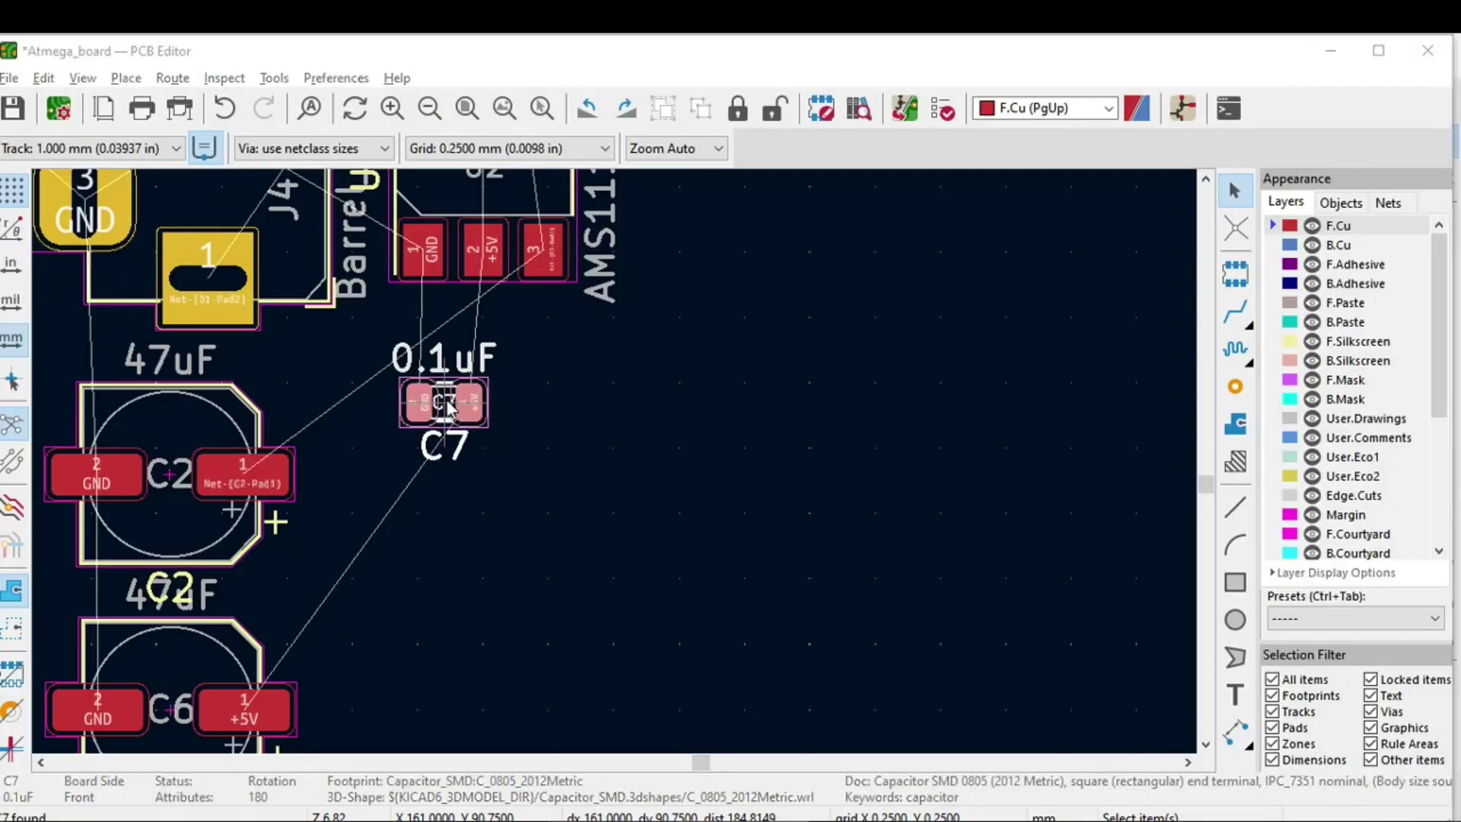
Select capacitor C10 in the Schematic Editor and place its footprint in the PCB Editor in line with C7, at about X 166, Y 90.75 mm
key(alt+Tab)
click(1026, 468)
key(alt+Tab)
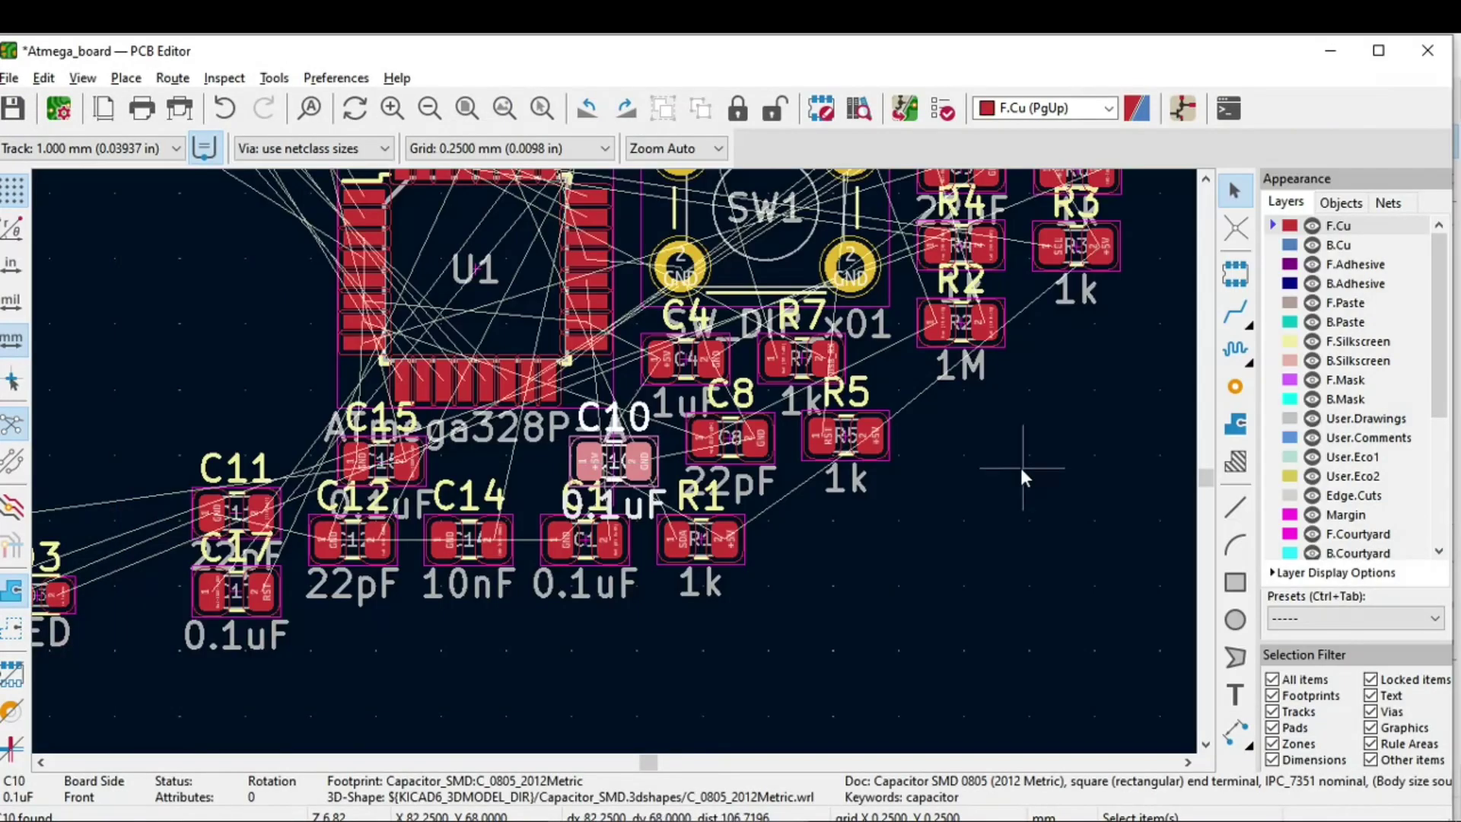
key(m)
scroll(615, 465, down, 4)
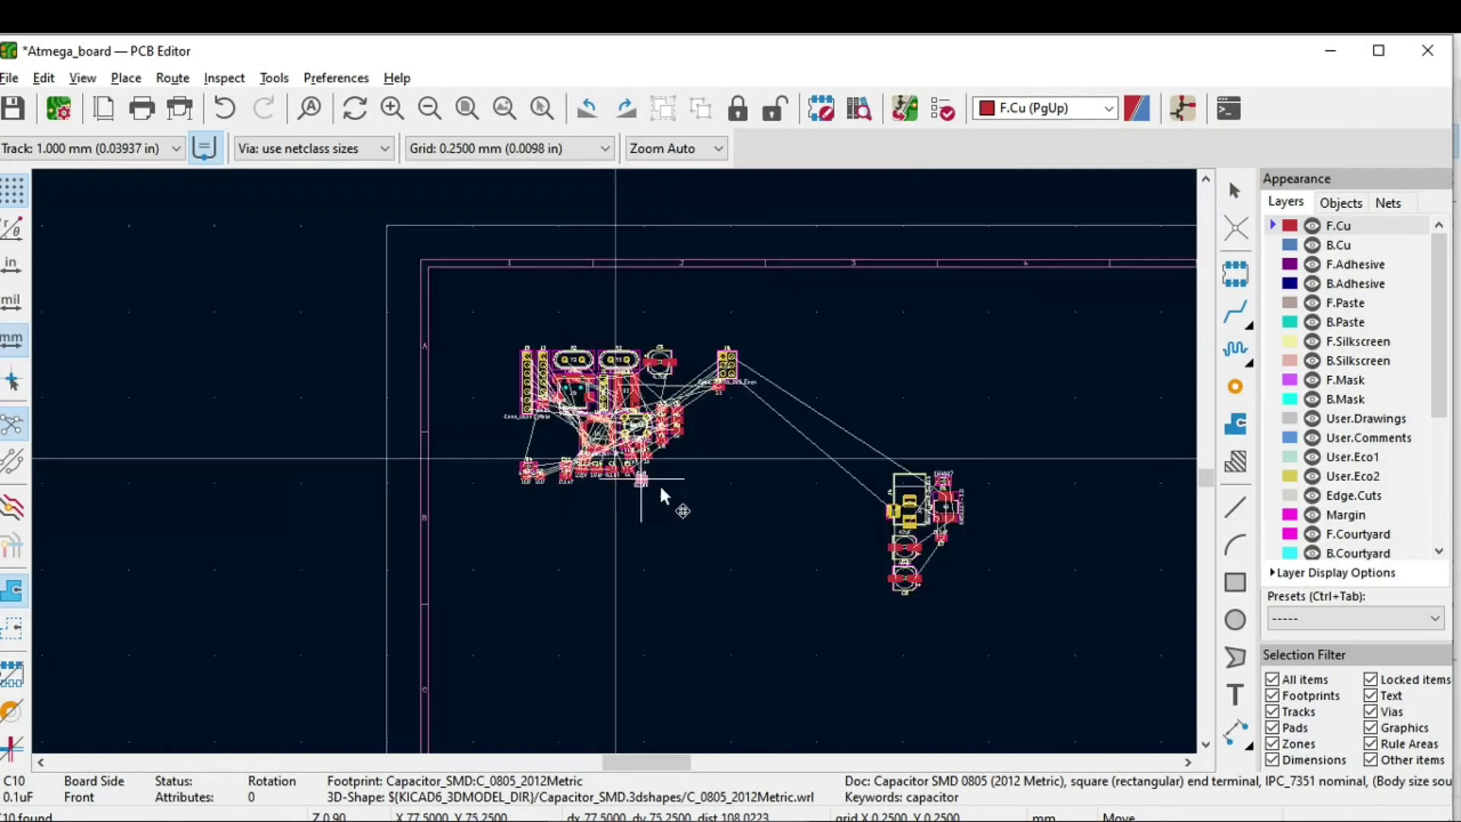
scroll(979, 581, up, 6)
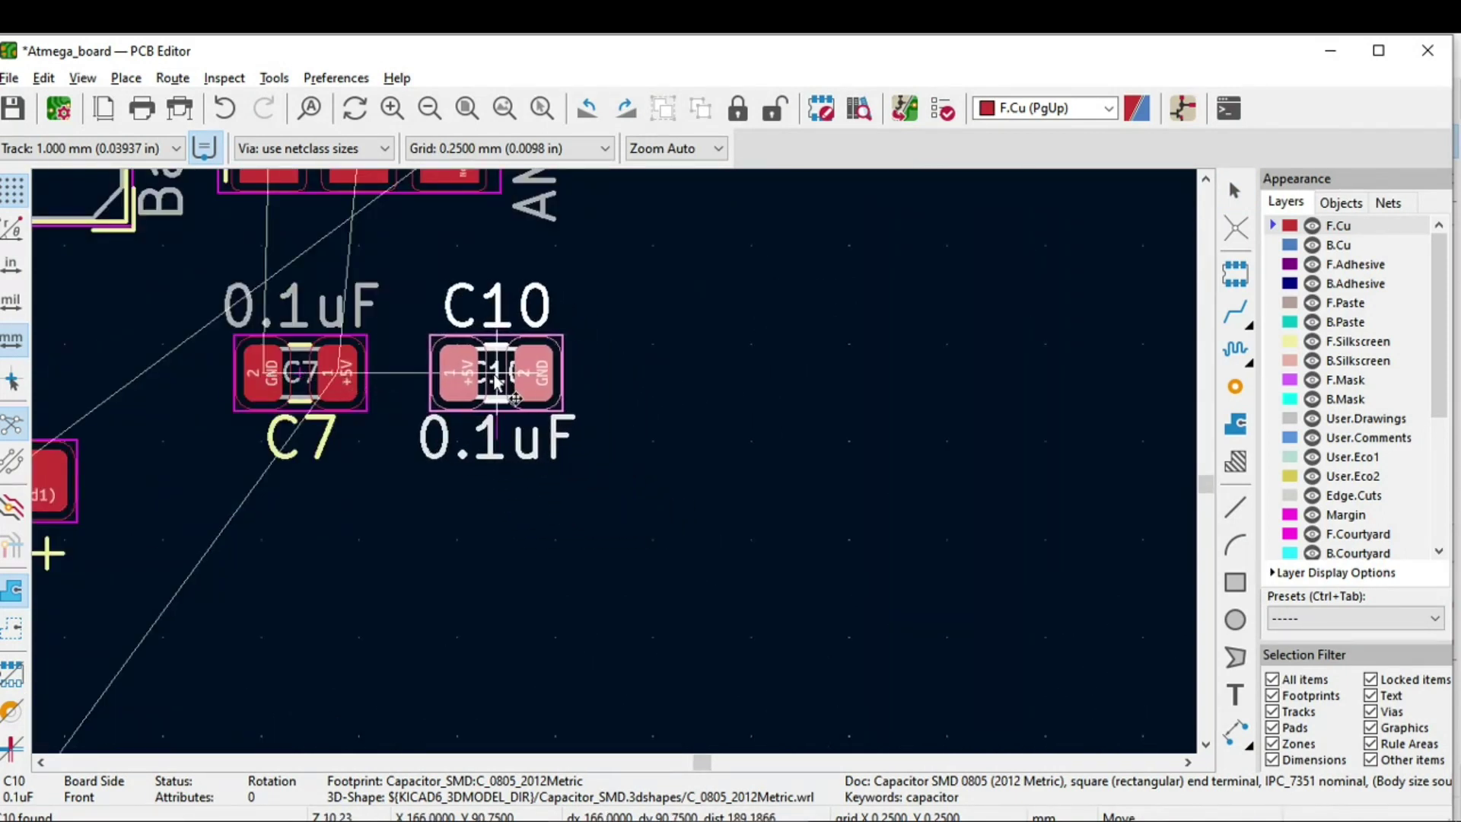
click(497, 381)
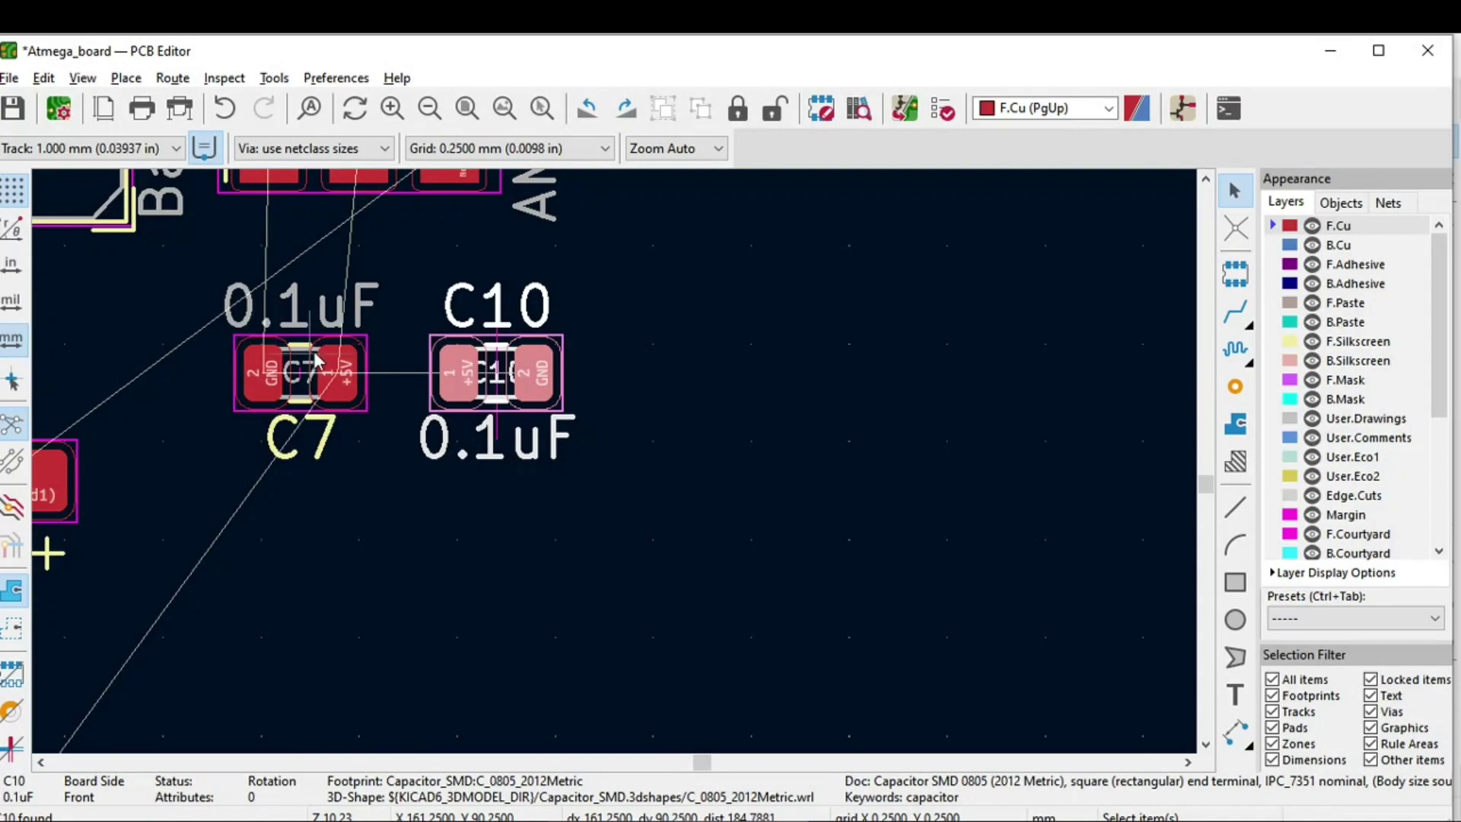
Select resistor R6 in the Schematic Editor and place its footprint in the PCB Editor directly below C7, at about X 161, Y 95.5 mm
key(alt+Tab)
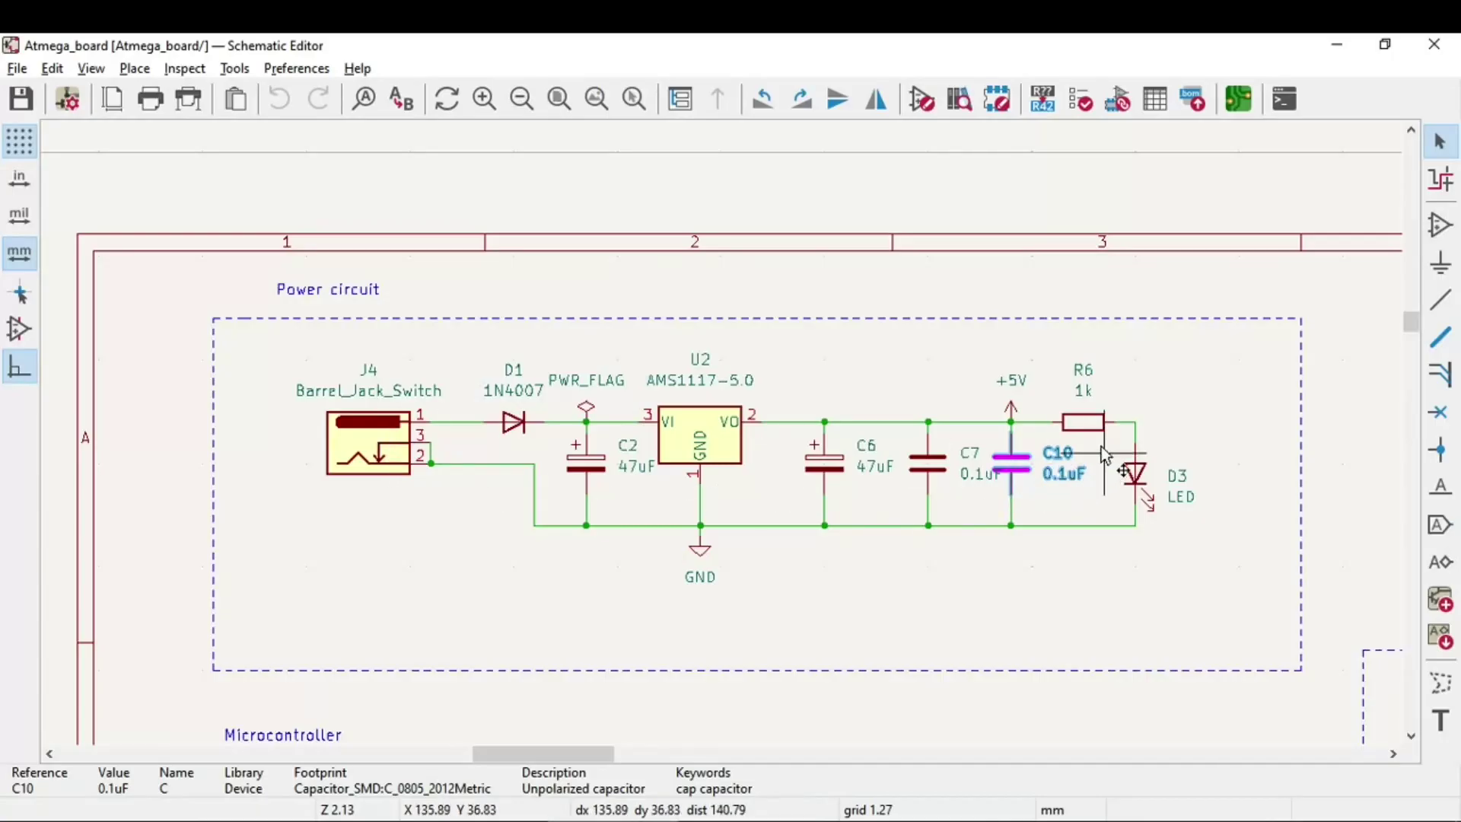
click(1083, 423)
key(alt+Tab)
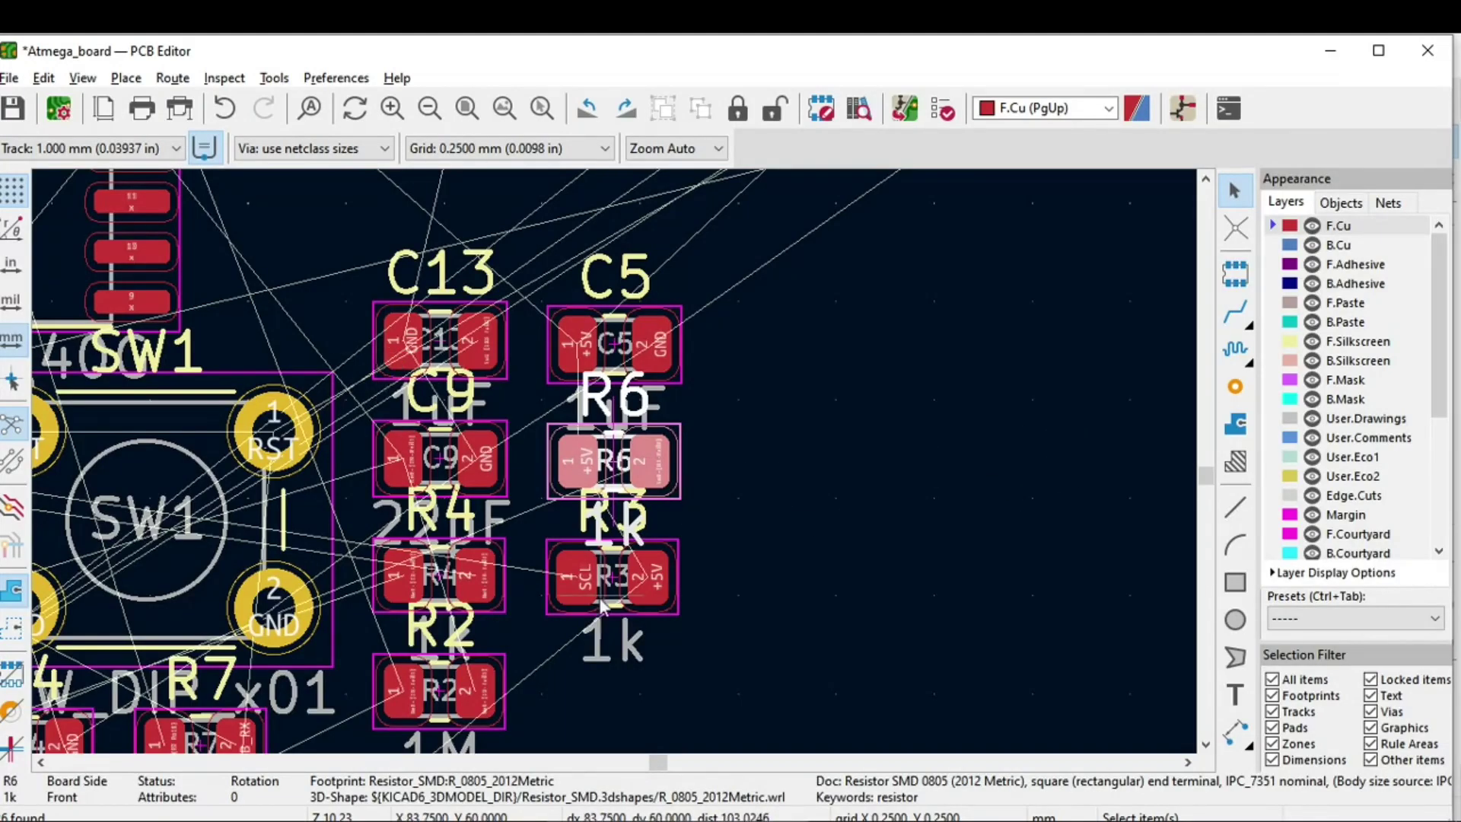
key(m)
scroll(620, 466, down, 6)
scroll(615, 466, down, 3)
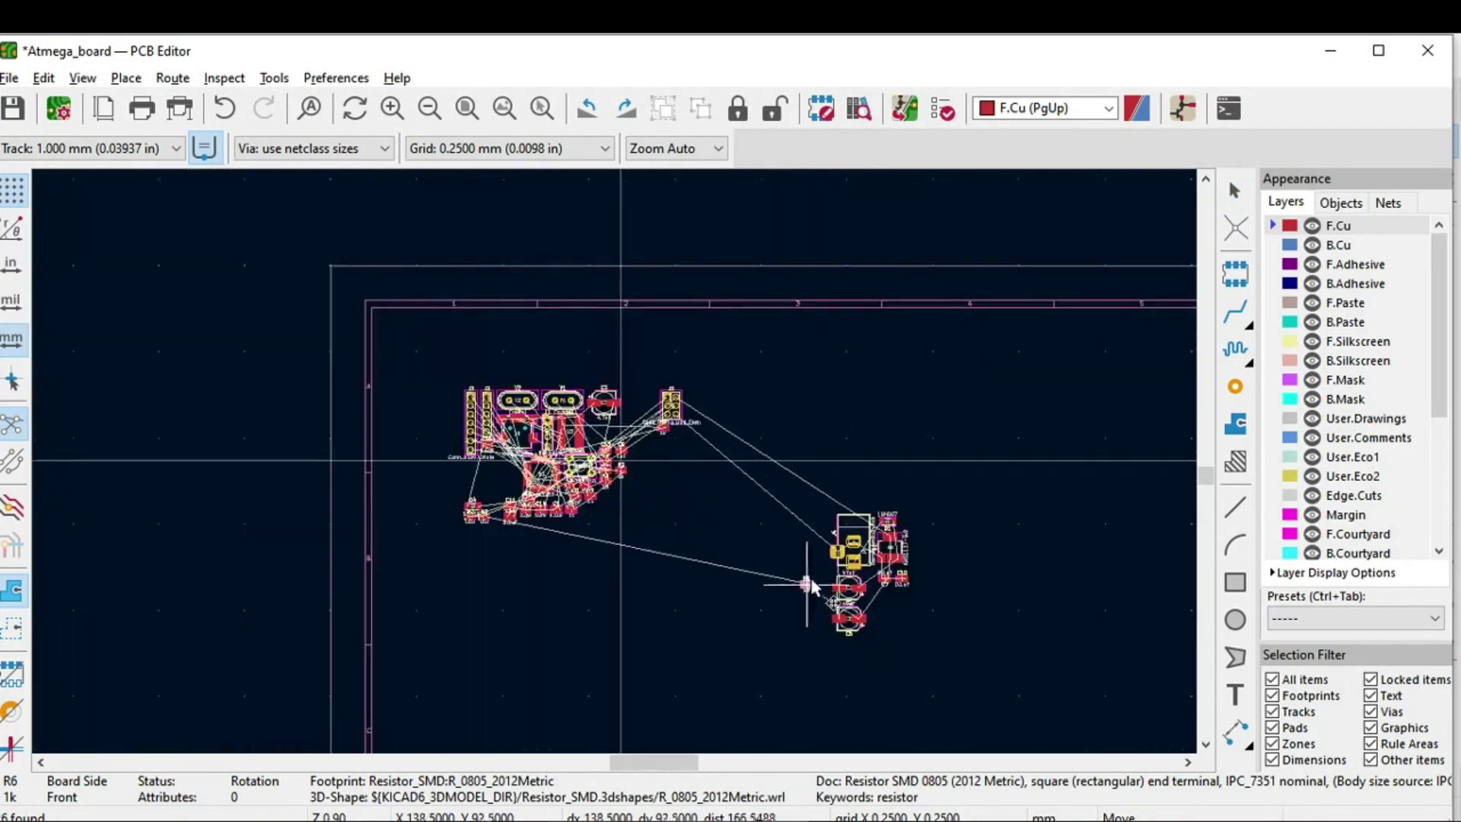
scroll(810, 581, up, 8)
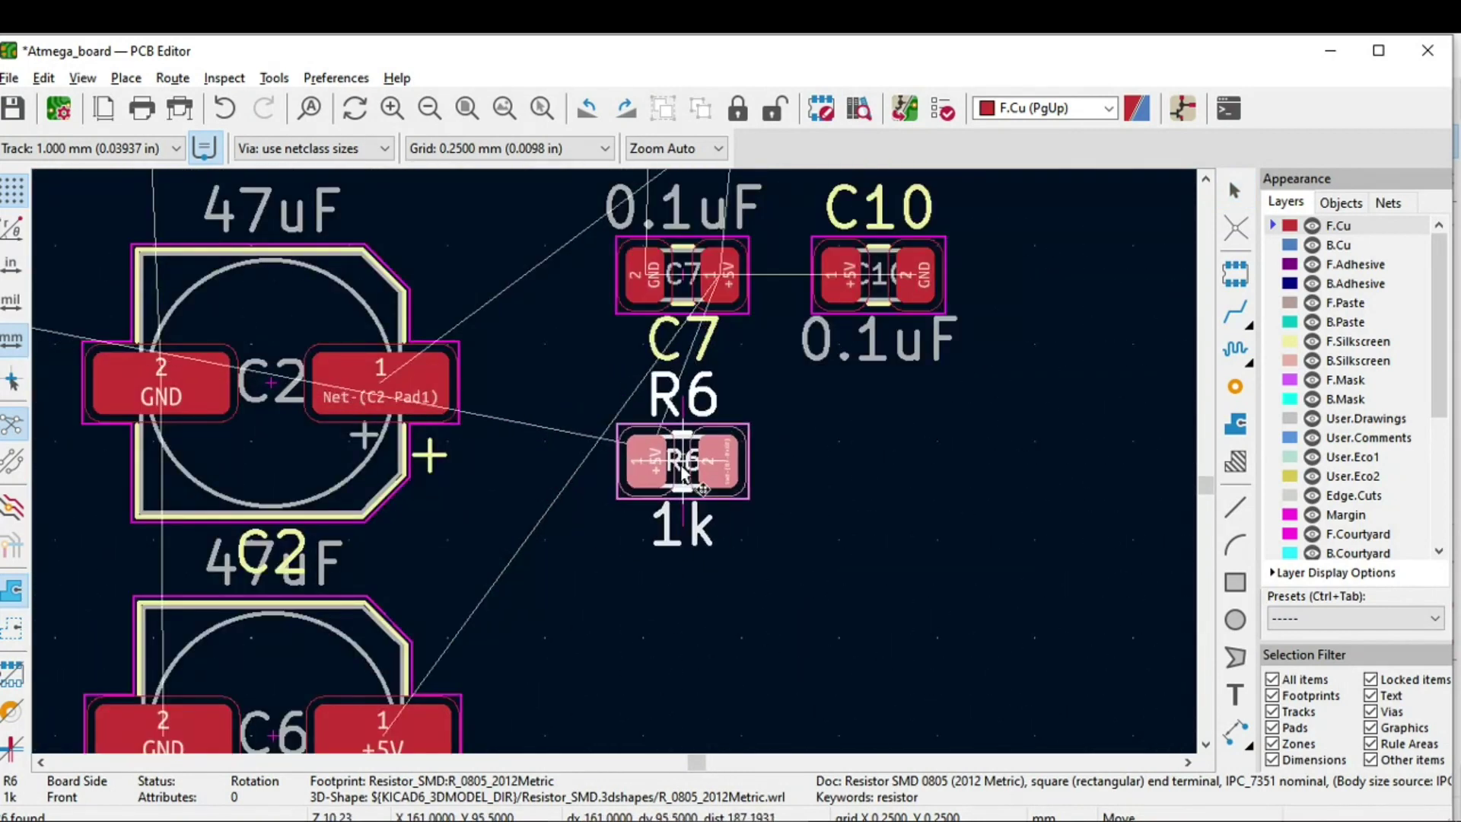
click(683, 472)
Select LED D3 in the Schematic Editor and place its footprint in the PCB Editor beside R6, directly below C10
key(alt+Tab)
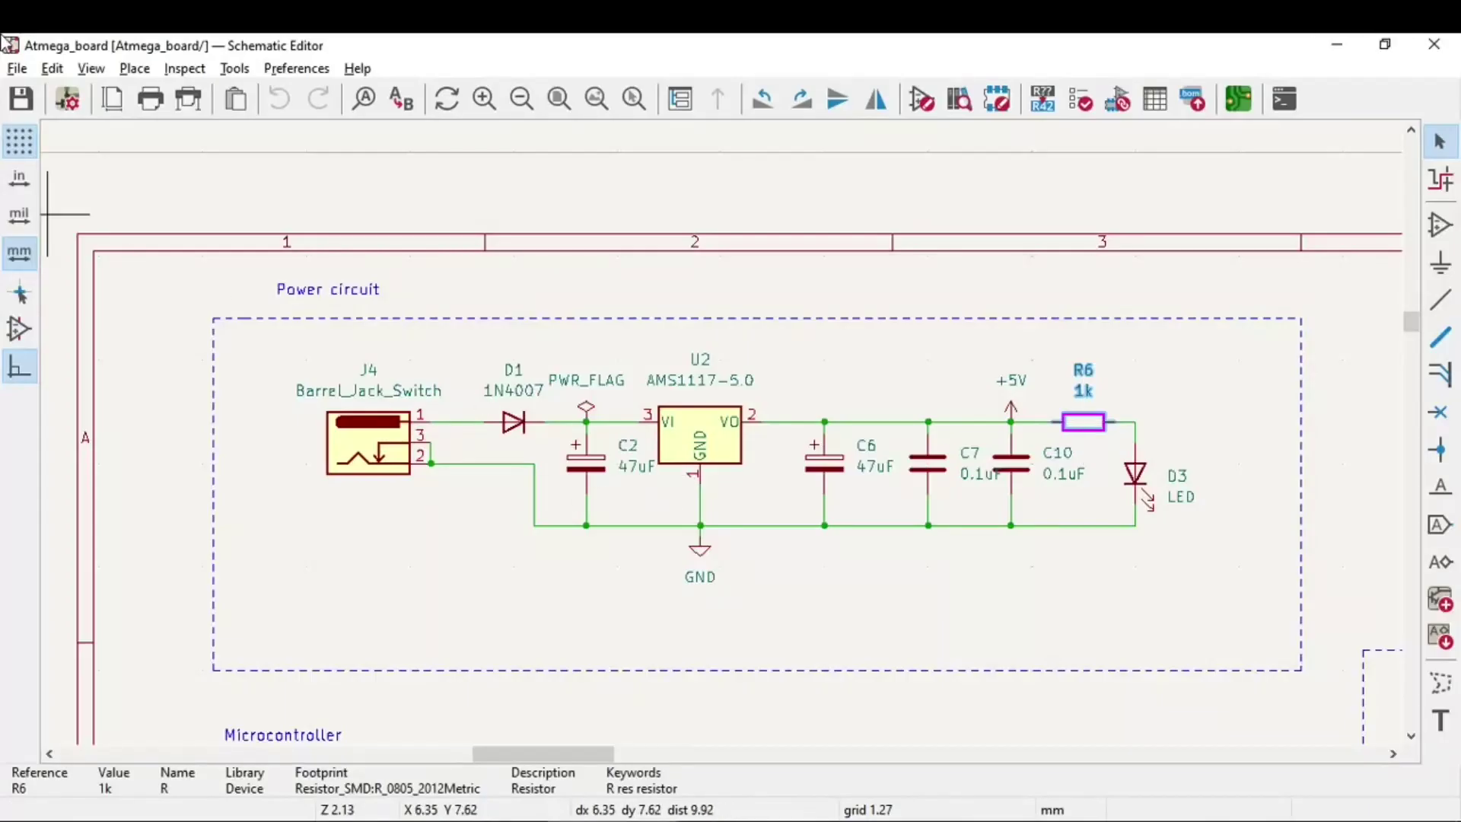
click(1135, 478)
key(alt+Tab)
key(m)
scroll(613, 461, down, 10)
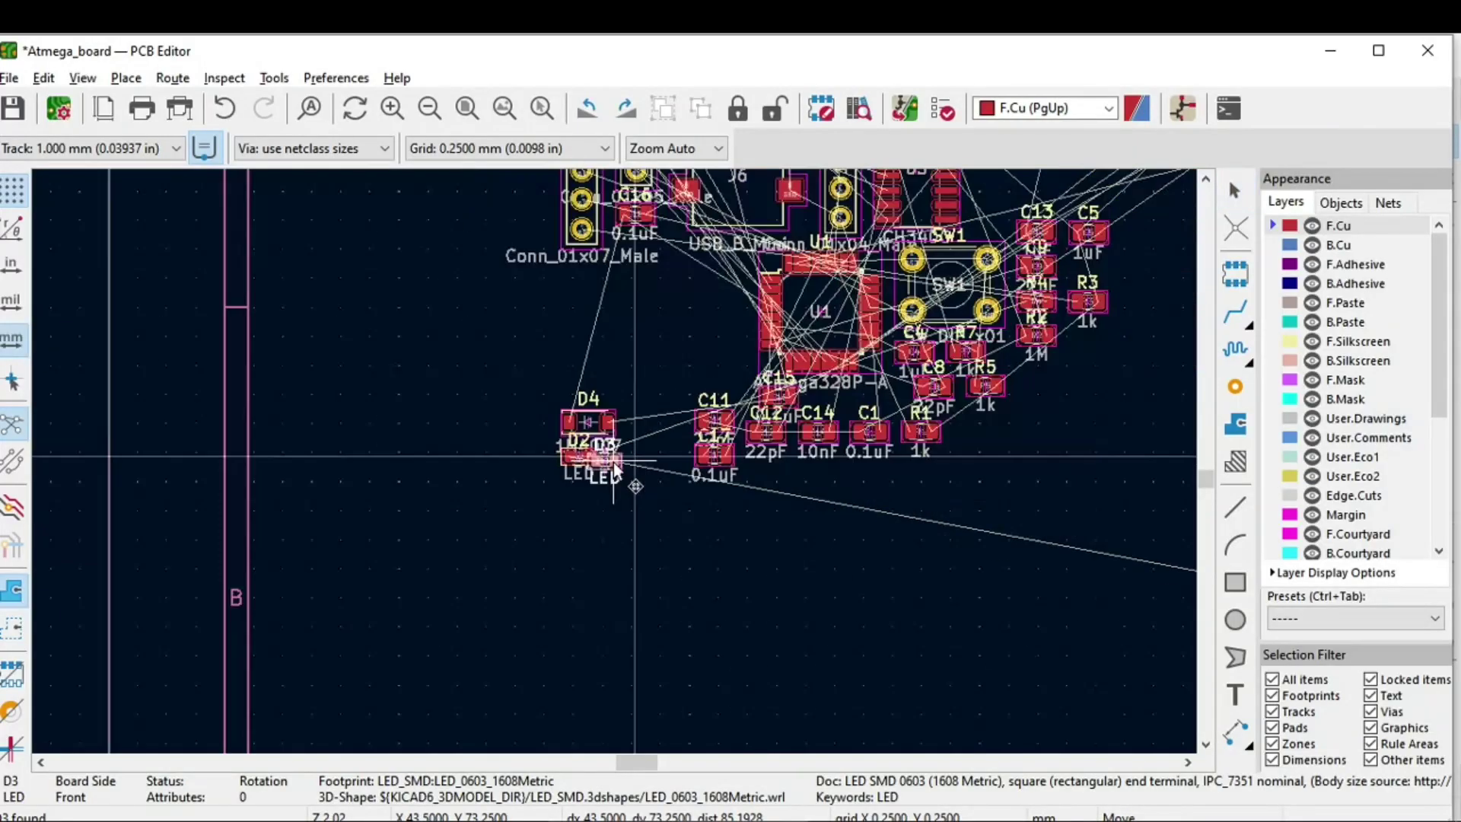
scroll(670, 445, up, 5)
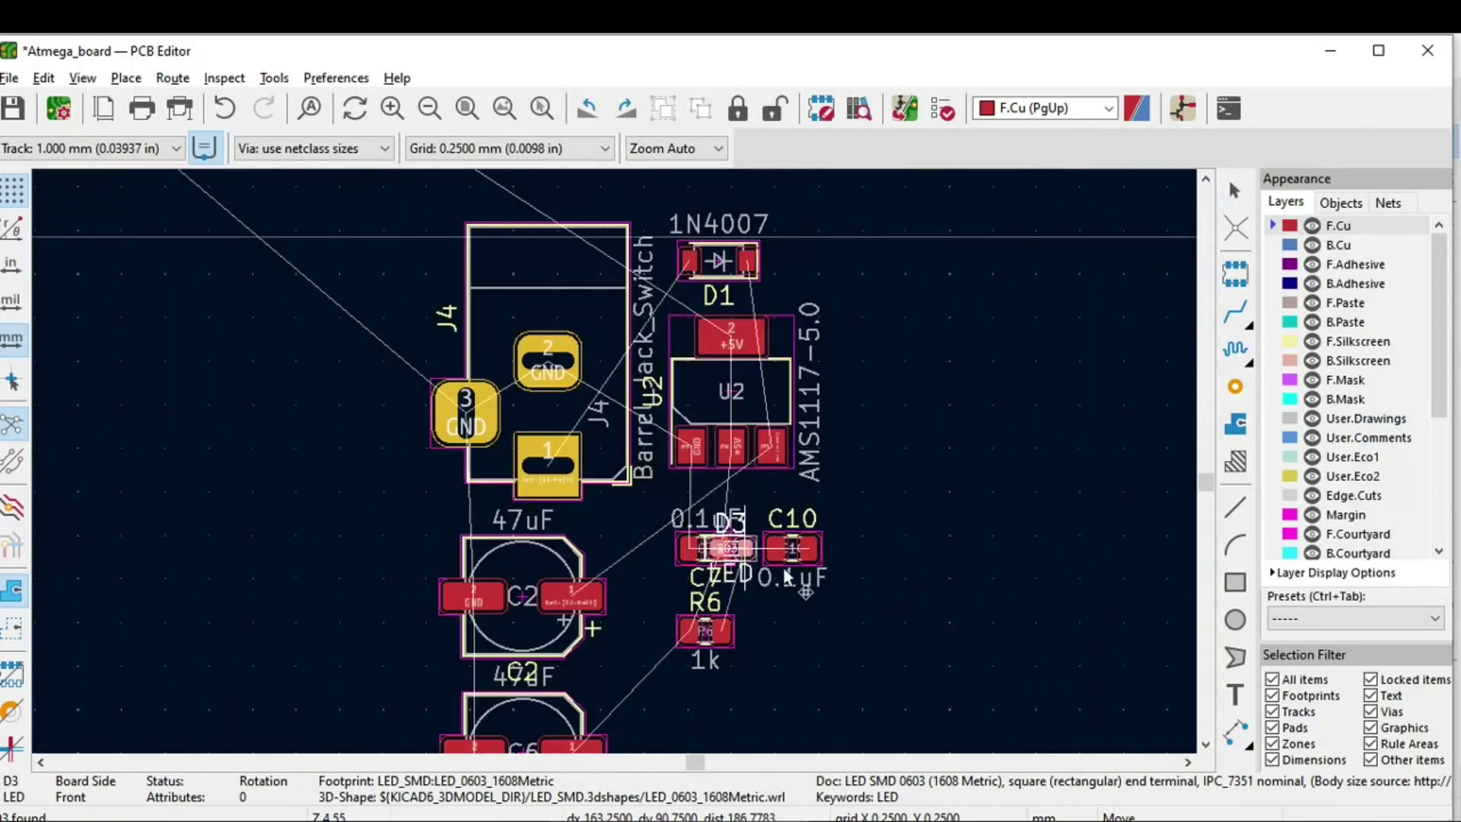
scroll(692, 586, up, 5)
click(613, 462)
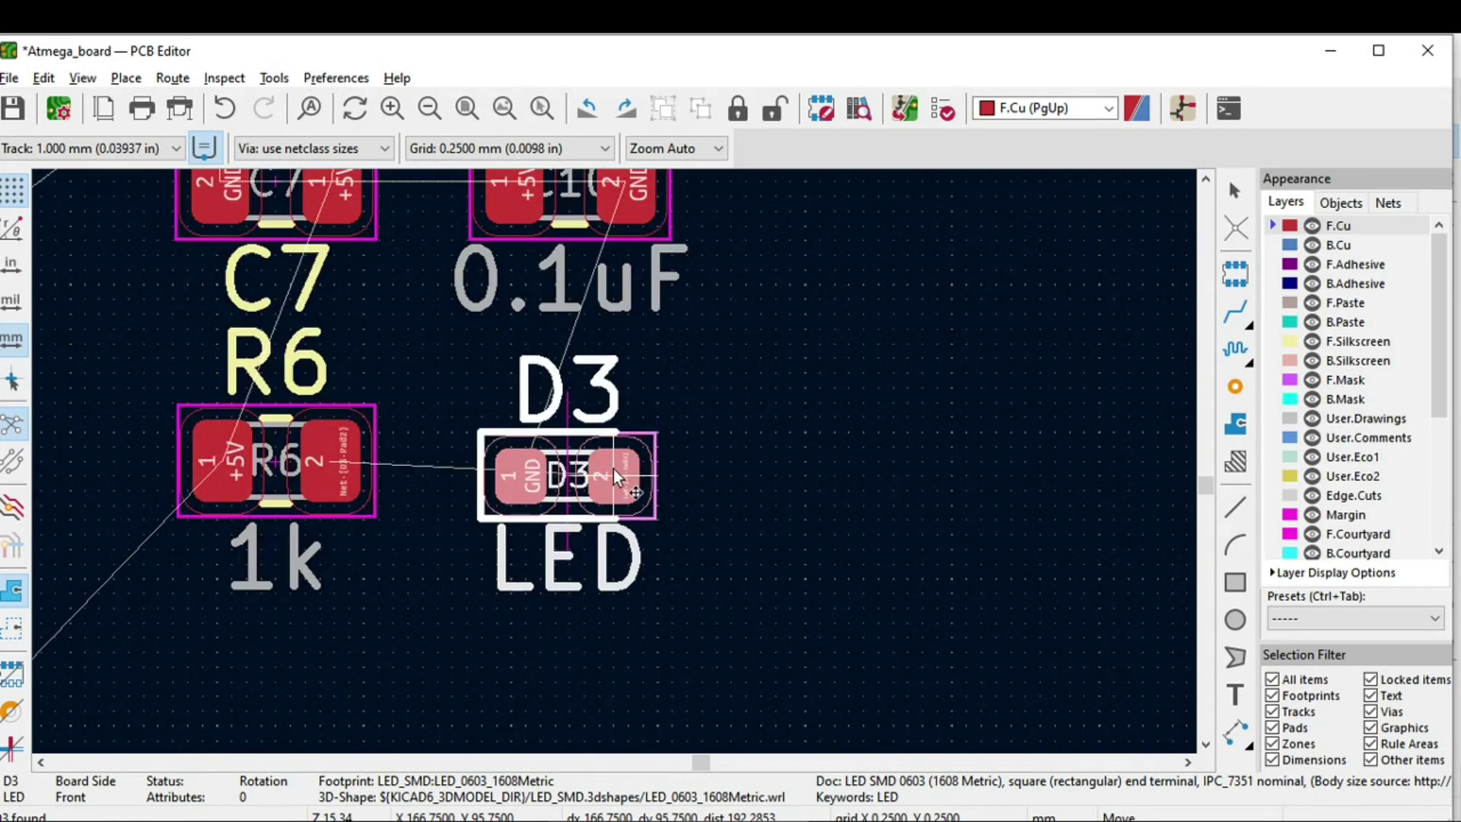
scroll(617, 466, down, 2)
scroll(617, 470, down, 2)
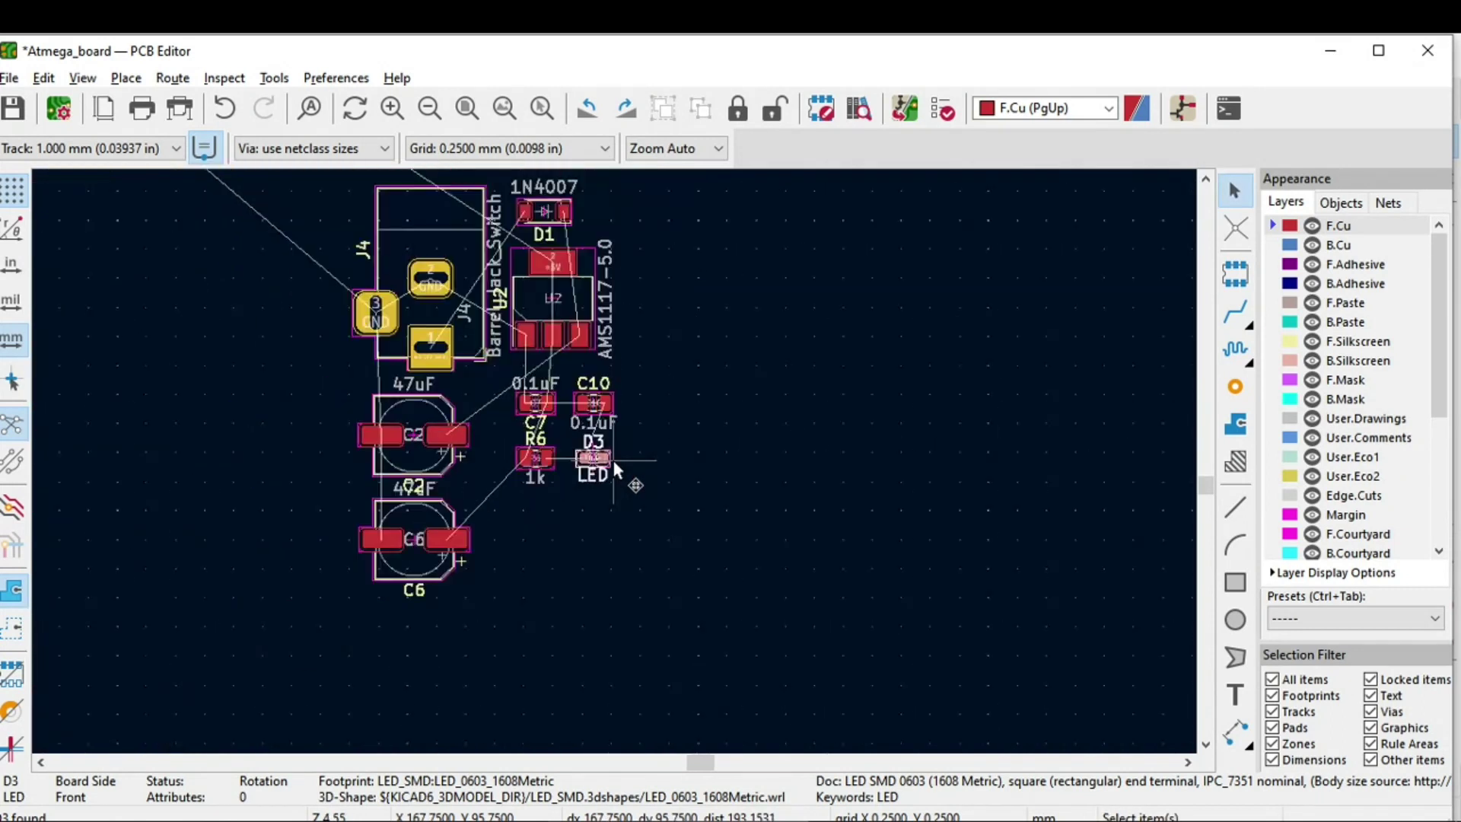
Move C7, C10, R6 and D3 as a group about 1 mm closer to capacitor C2 and about 0.5 mm down
key(alt+Tab)
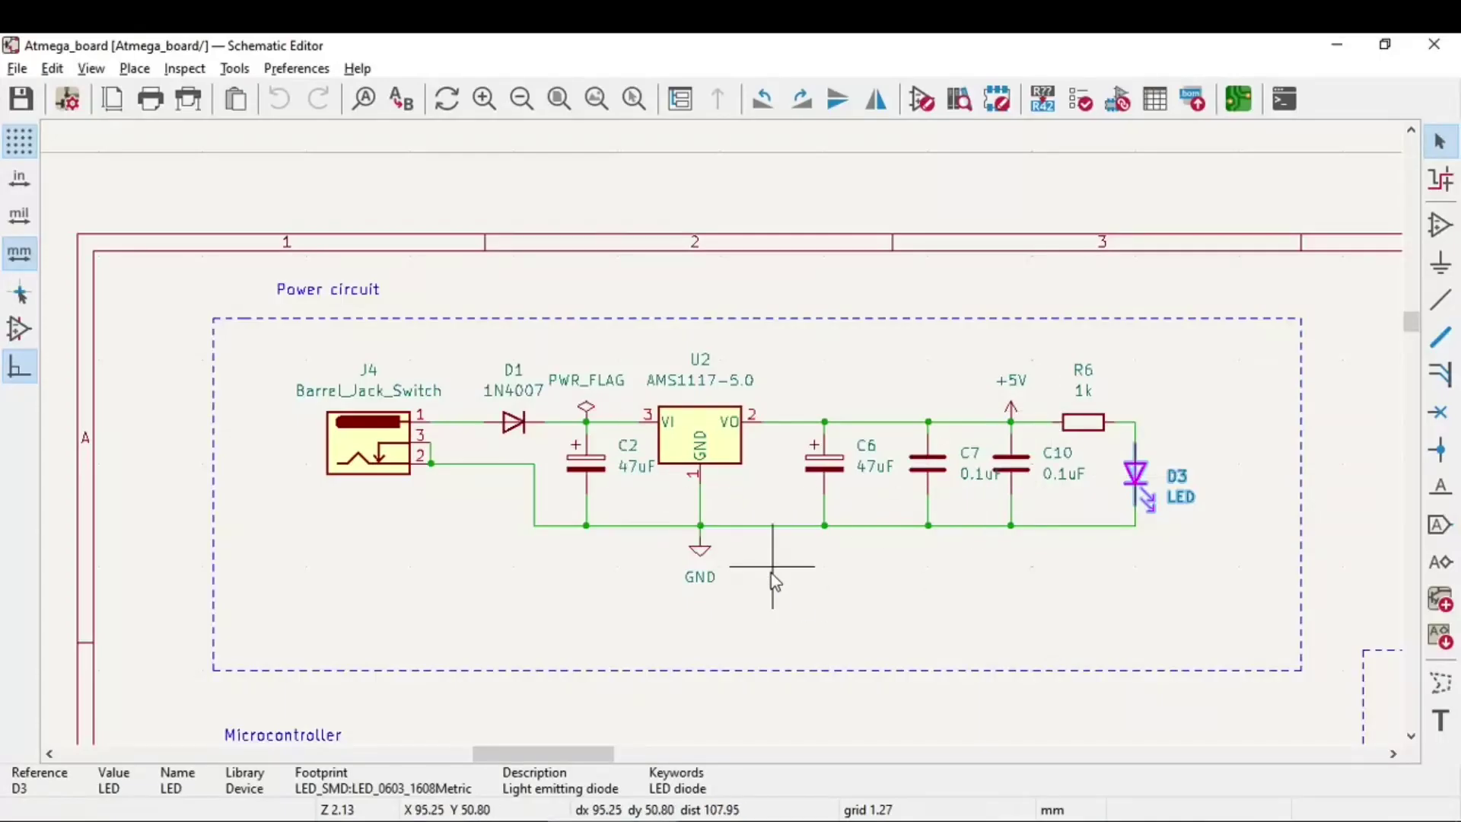
key(alt+Tab)
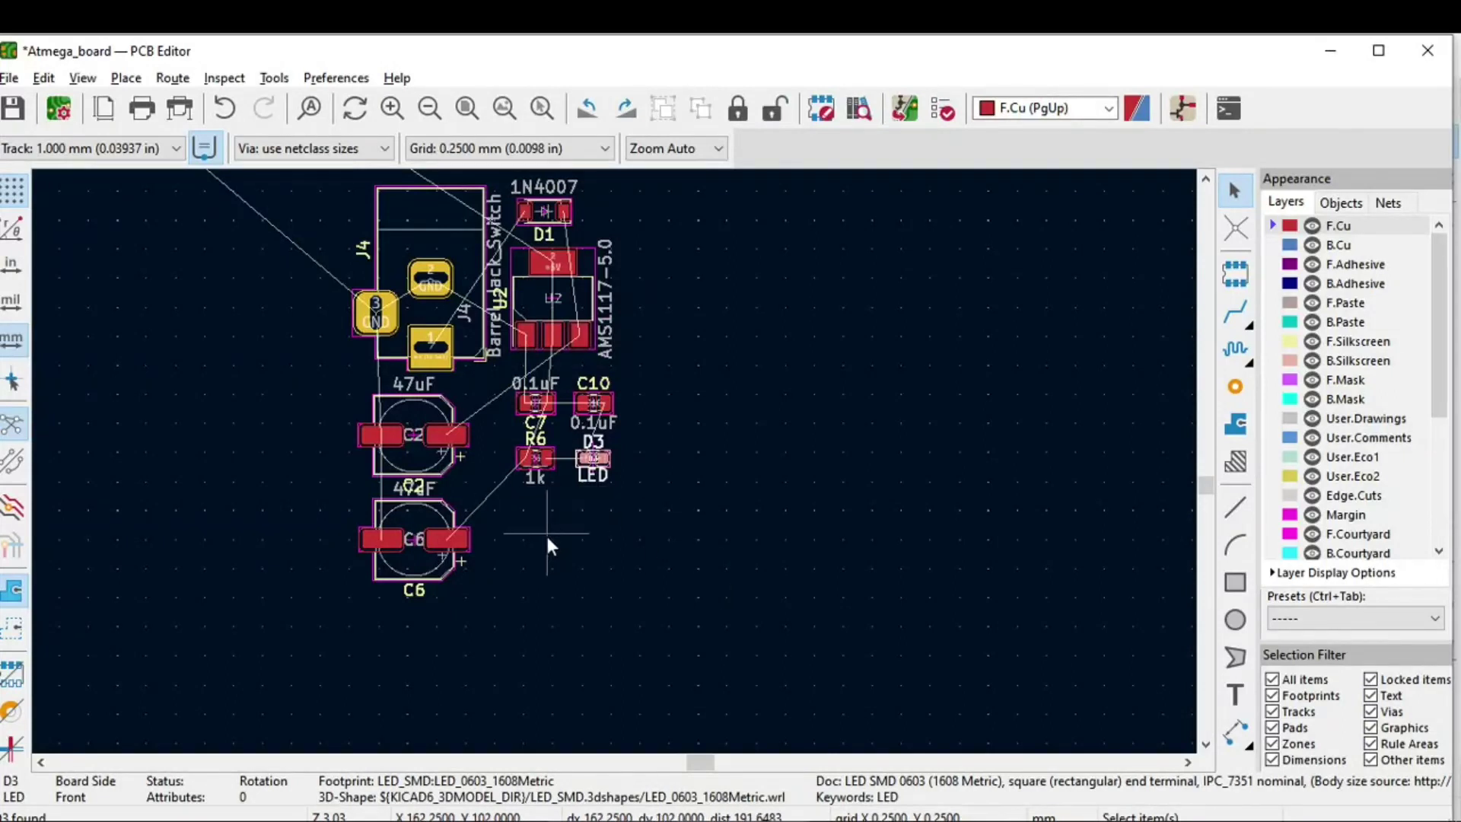
click(577, 537)
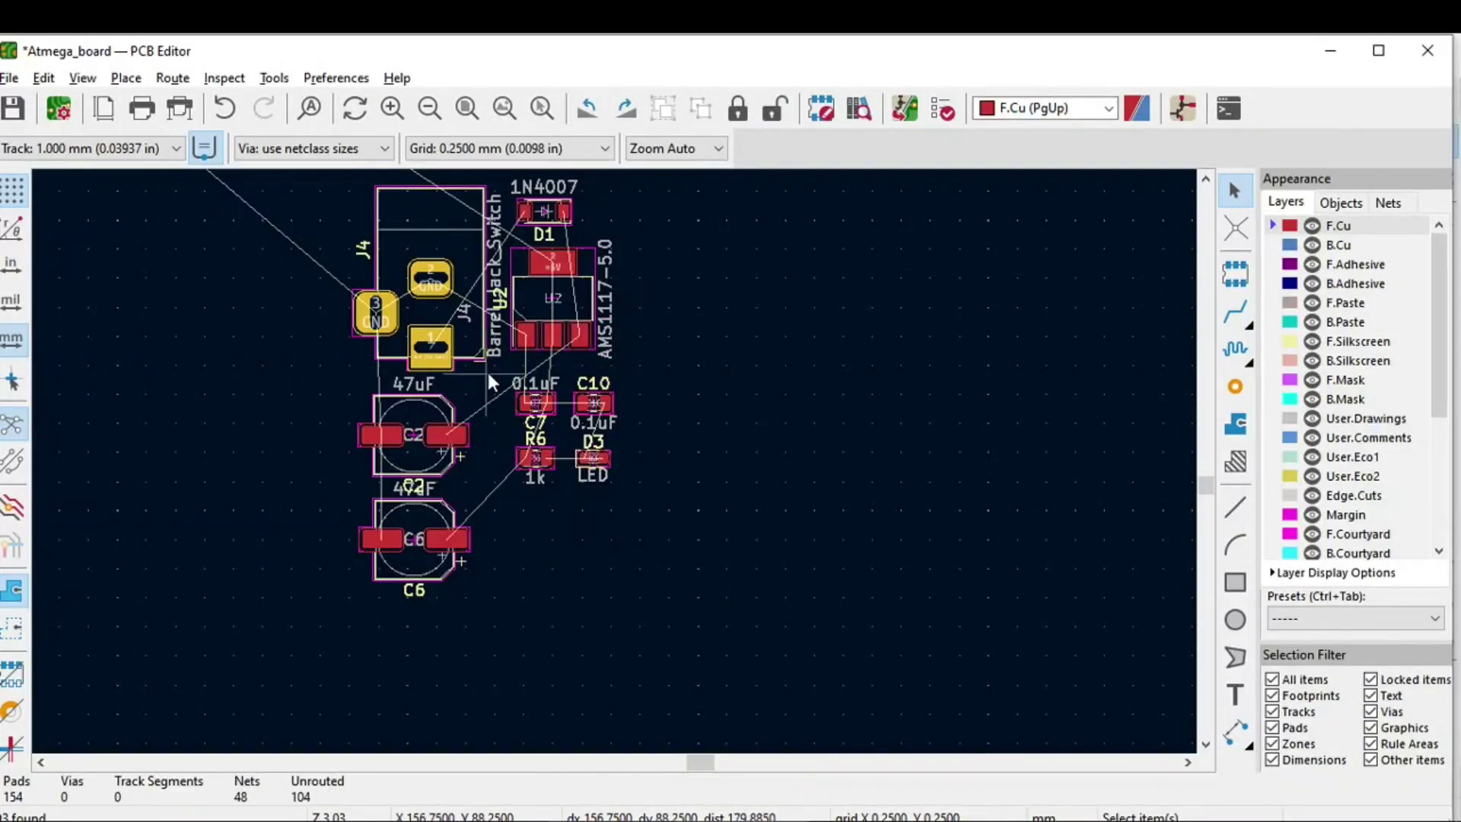
drag(489, 381, 651, 494)
key(m)
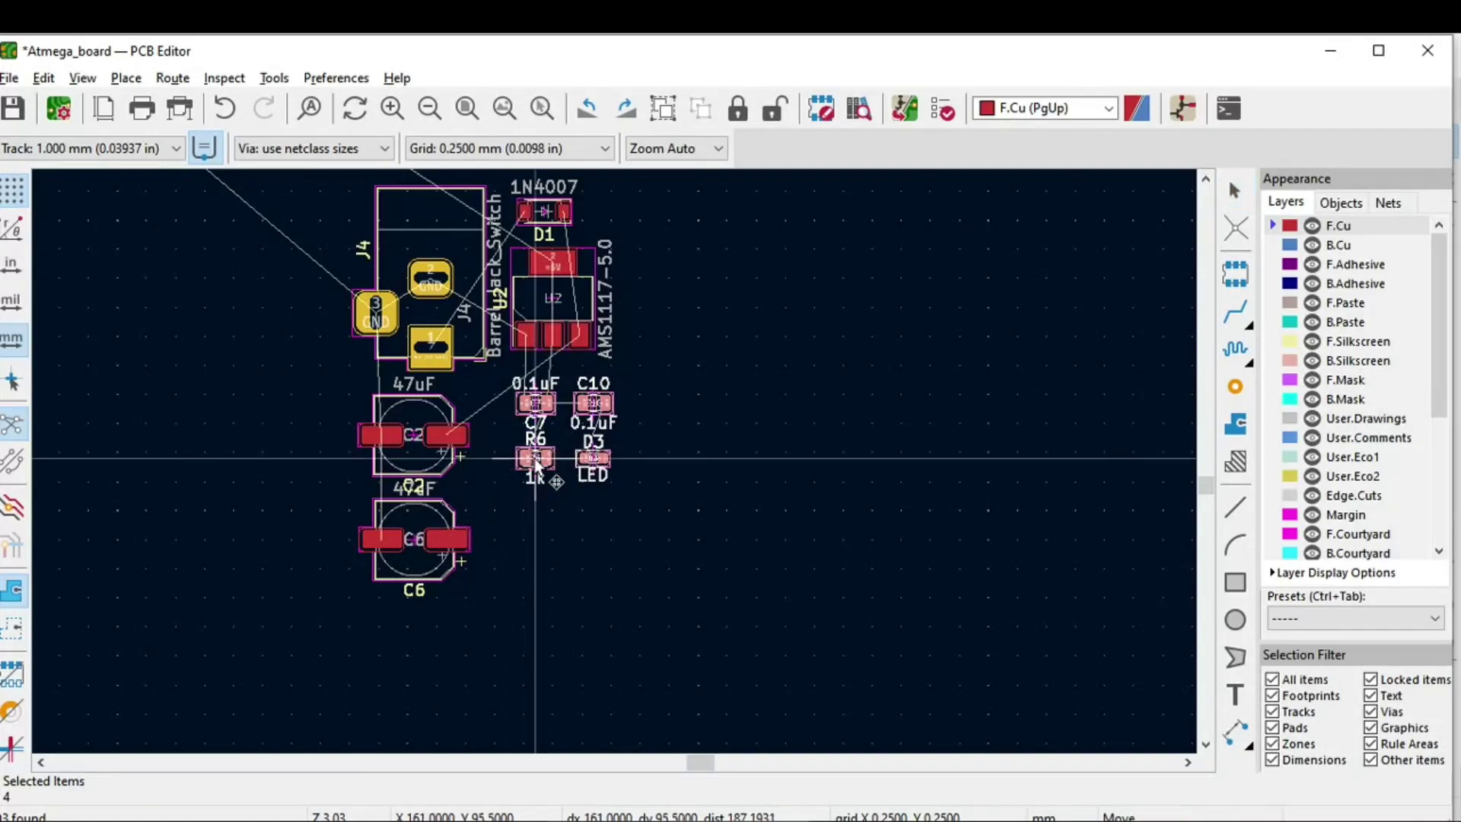
click(528, 458)
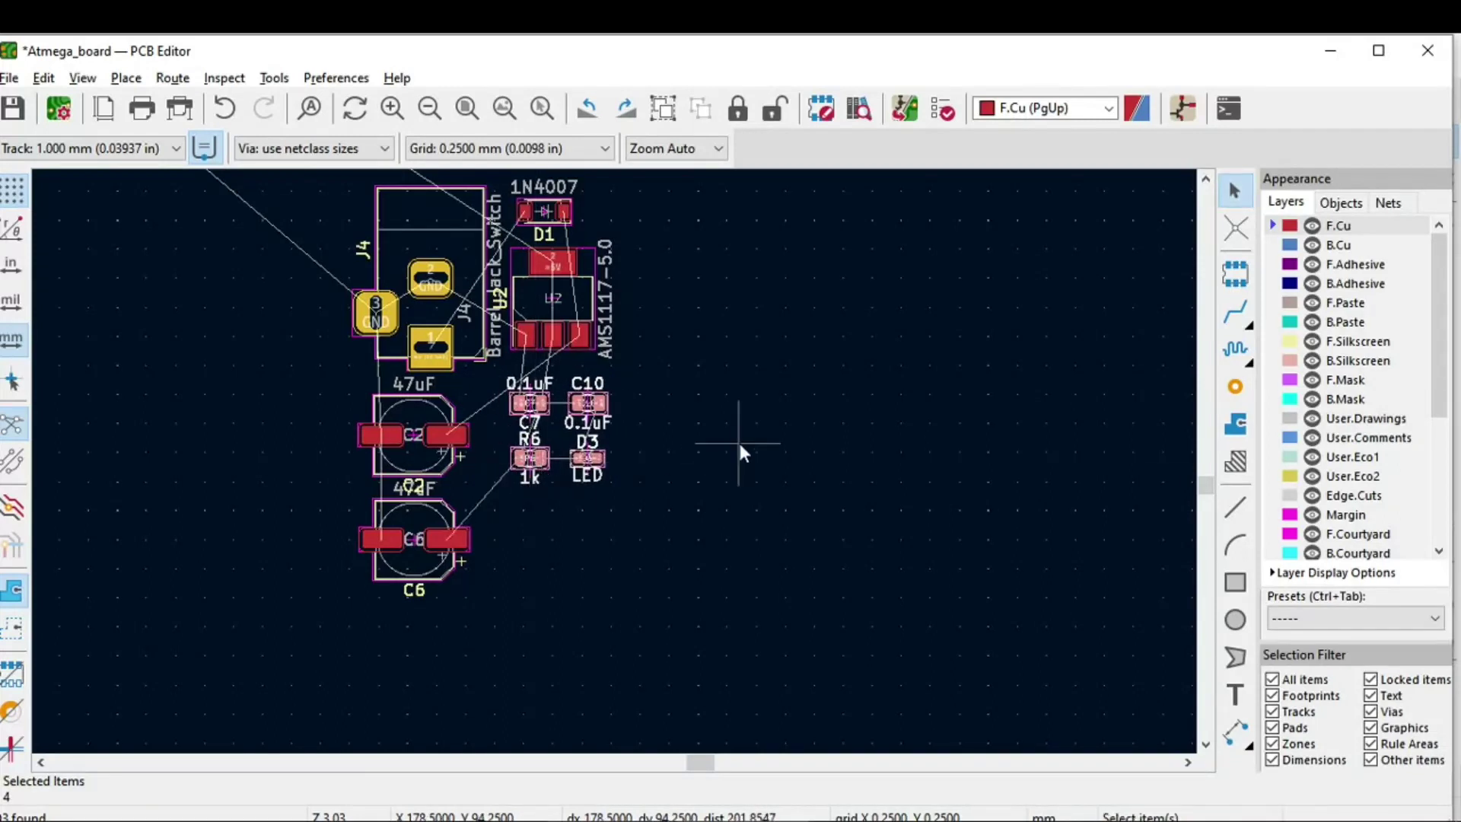
click(682, 450)
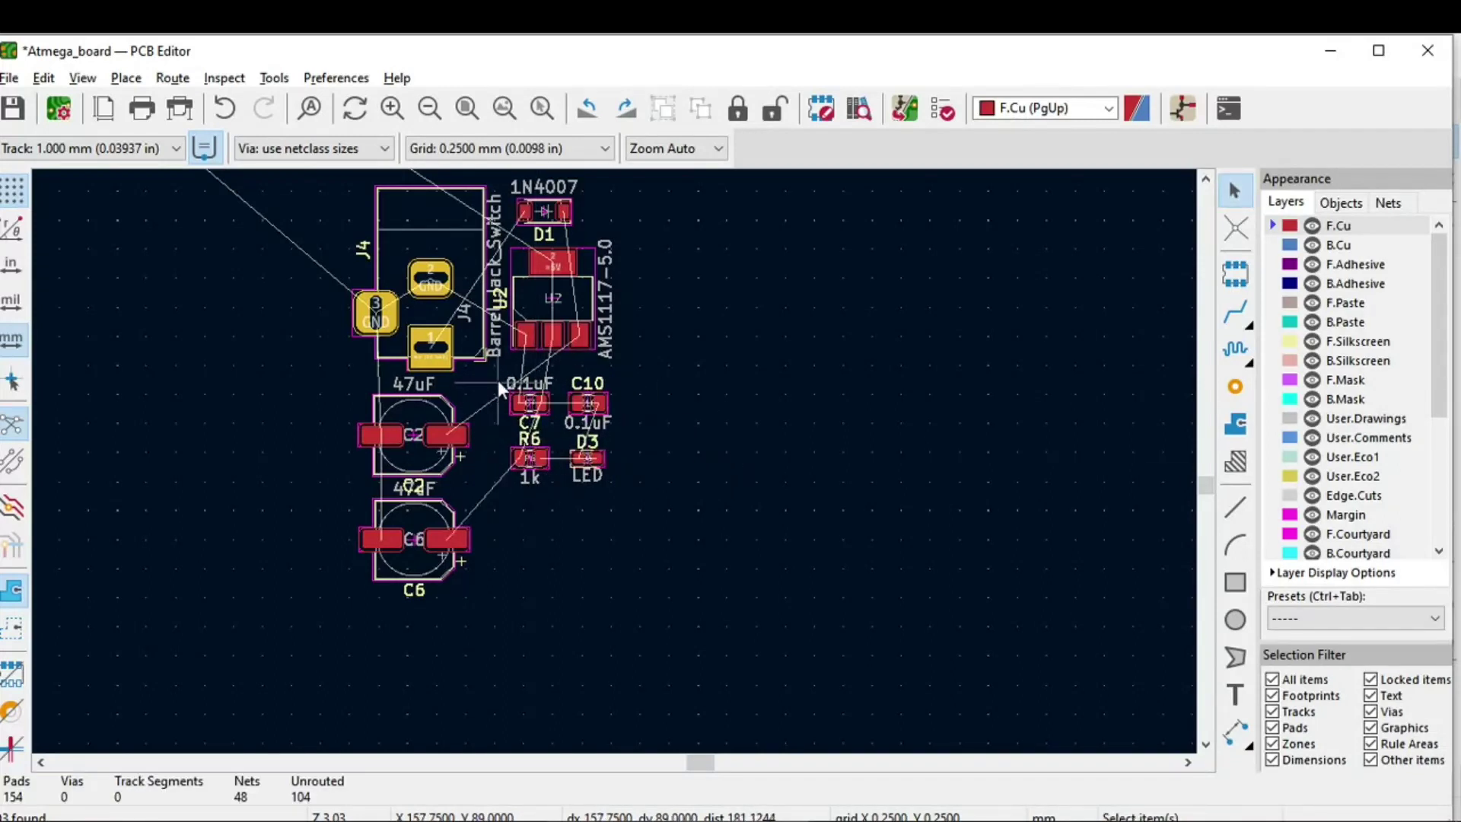
drag(499, 379, 670, 507)
key(m)
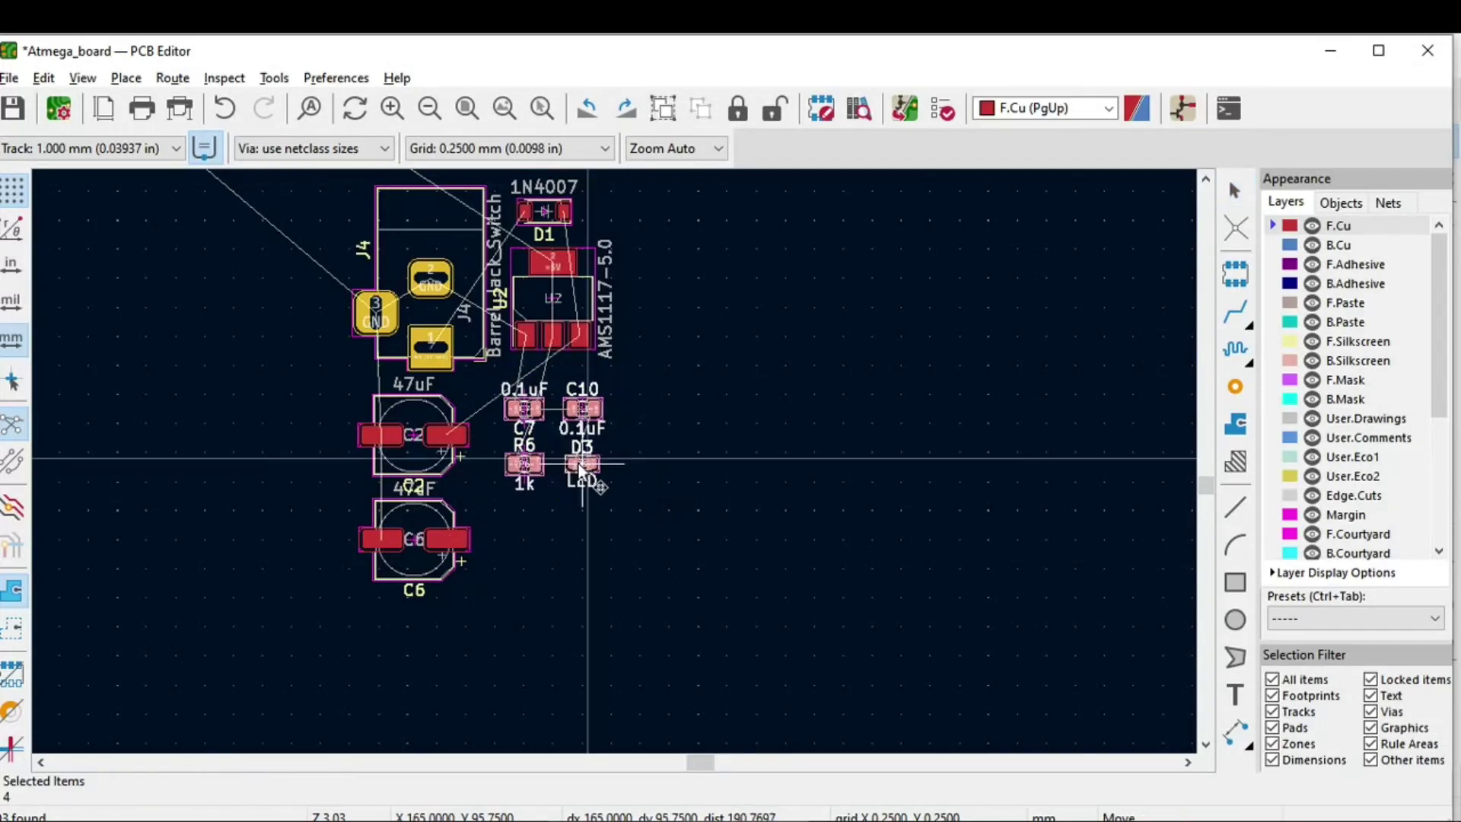
click(581, 466)
click(737, 493)
Save the Atmega_board PCB file
scroll(737, 493, down, 3)
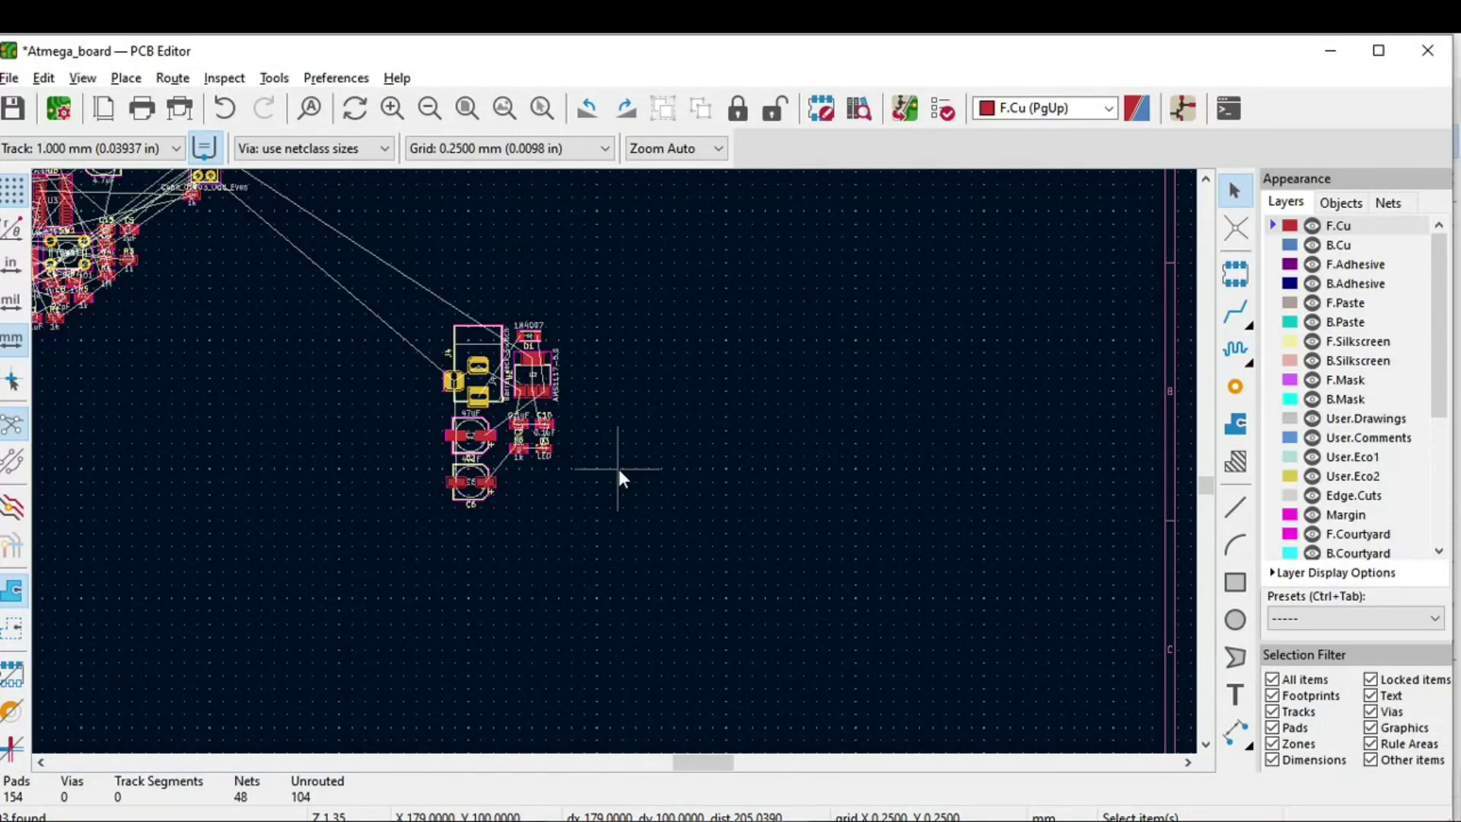
click(9, 78)
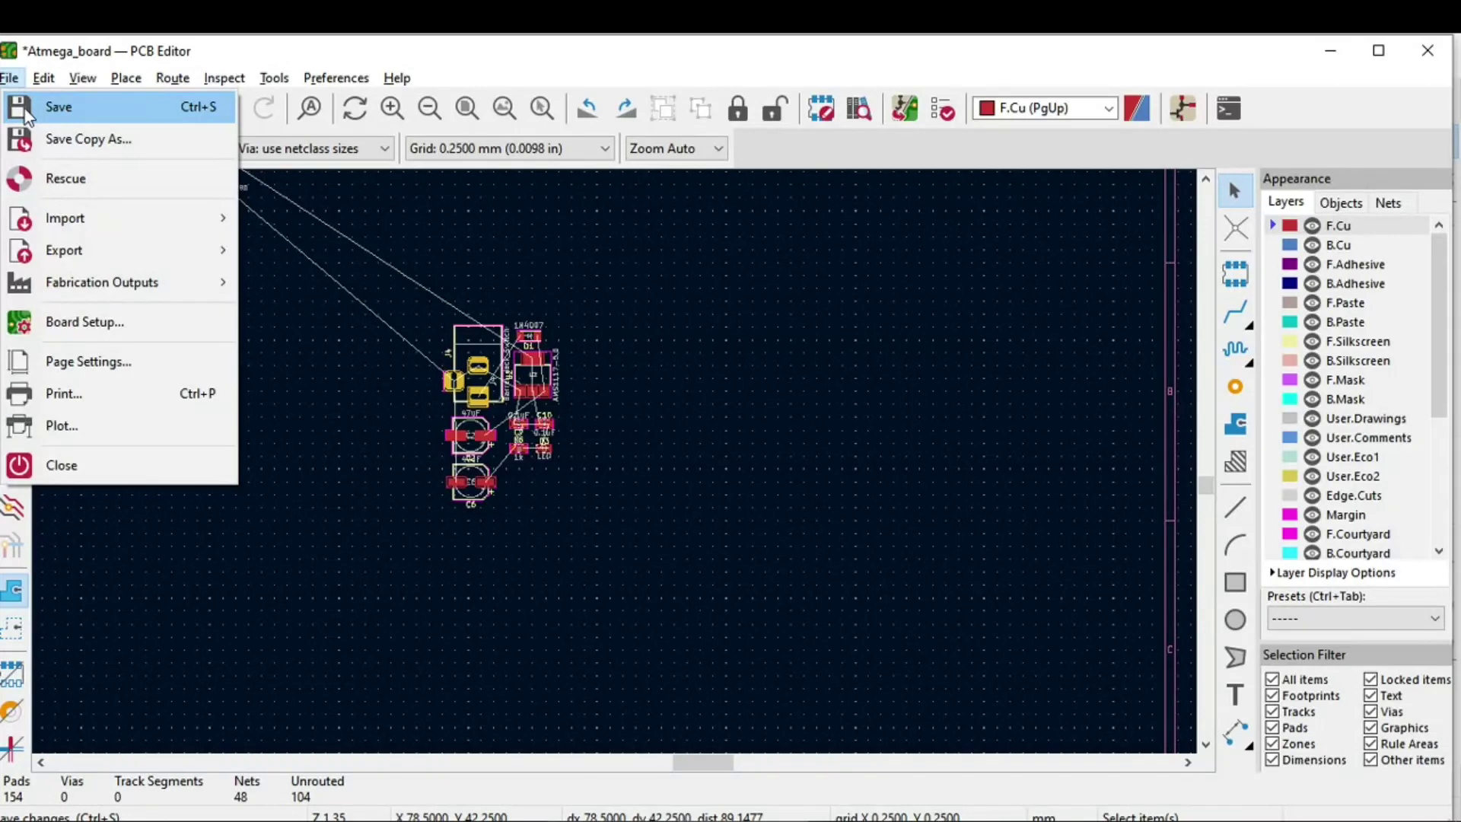
click(25, 111)
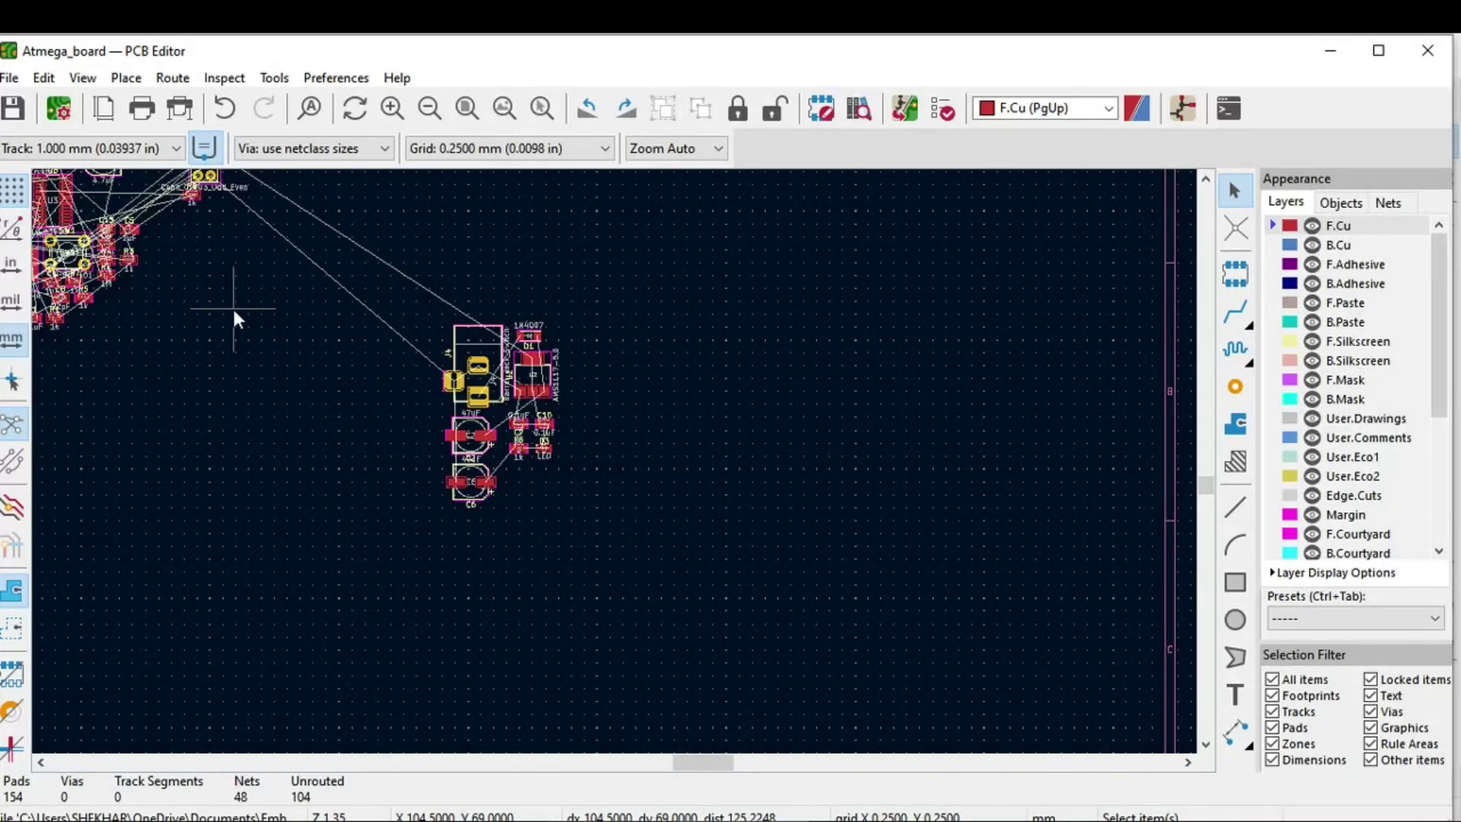
Shift diode D1 about 1 mm away from barrel jack J4 so it sits roughly centred above regulator U2
scroll(510, 326, up, 7)
click(704, 522)
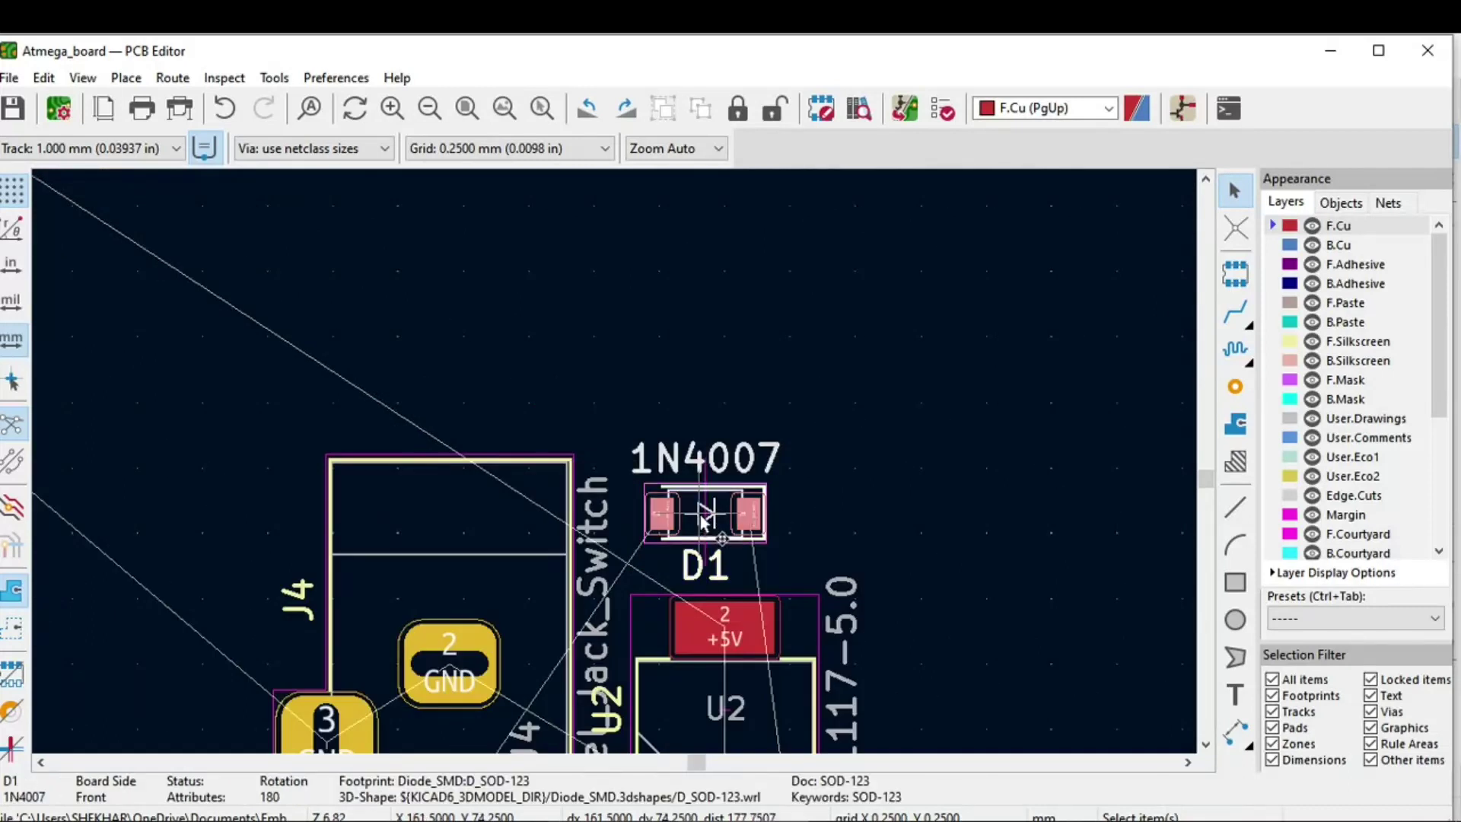
drag(704, 521, 730, 522)
click(892, 499)
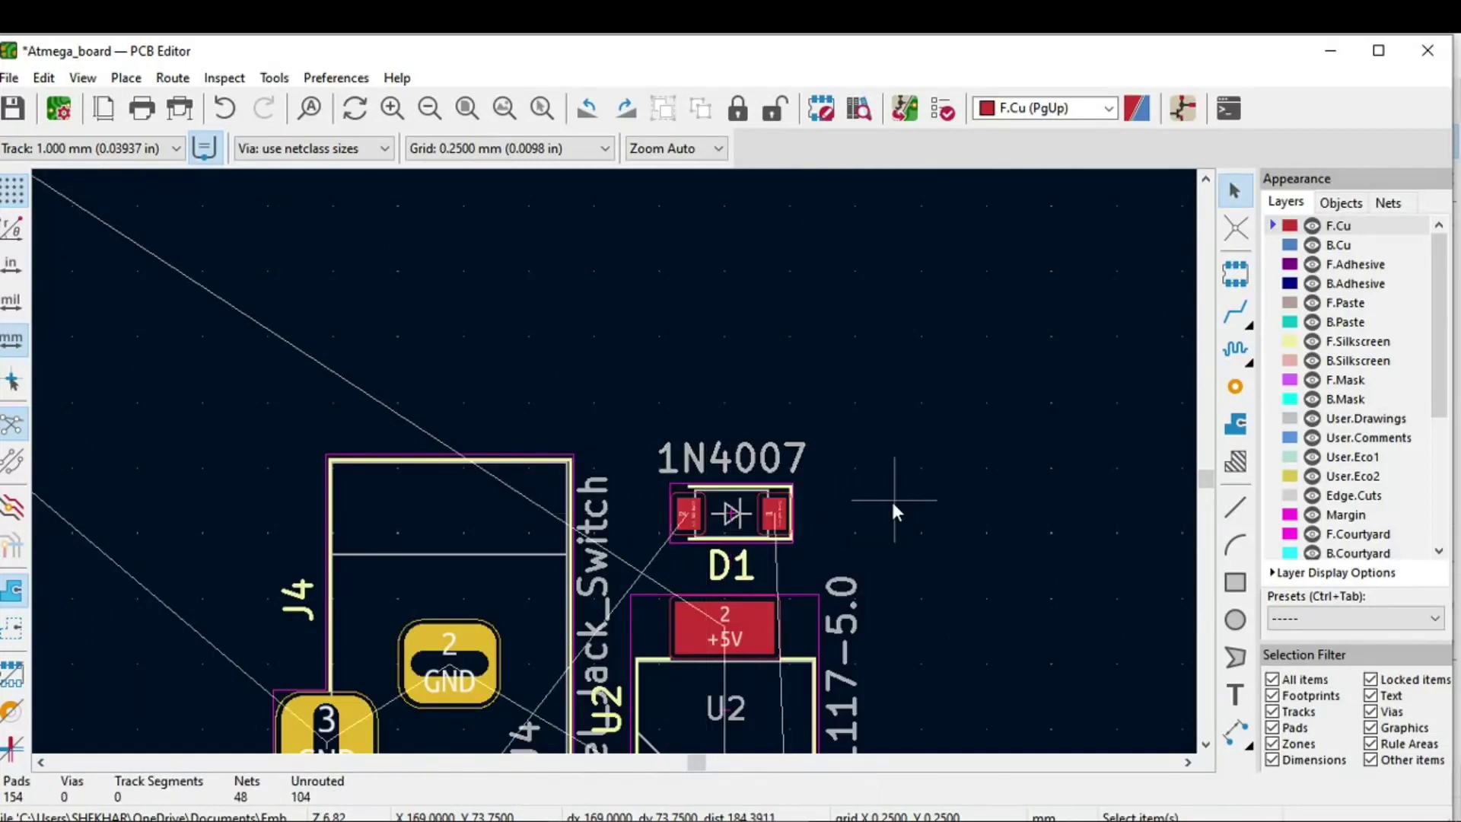
scroll(892, 499, down, 3)
scroll(614, 461, down, 6)
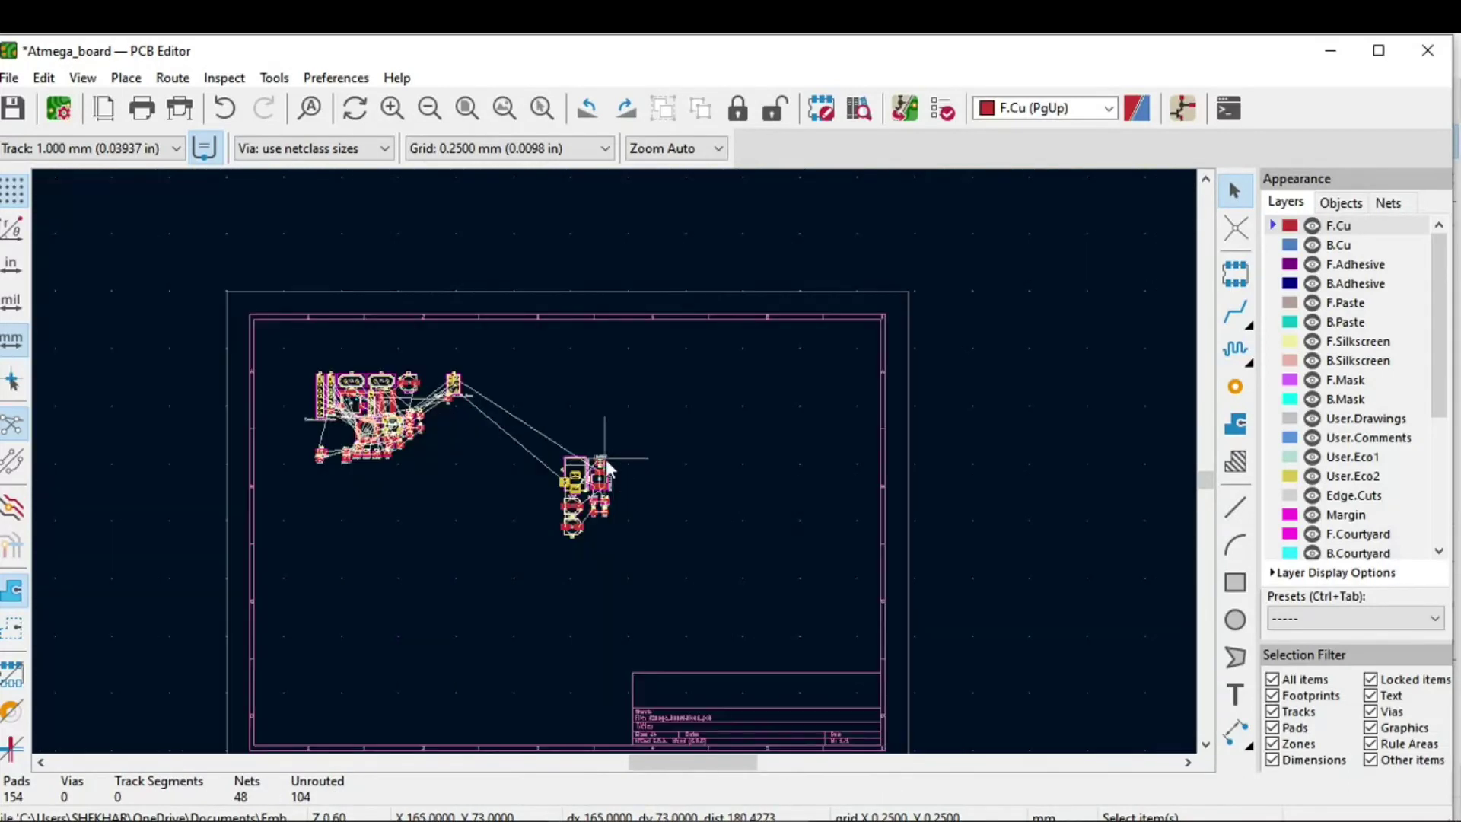